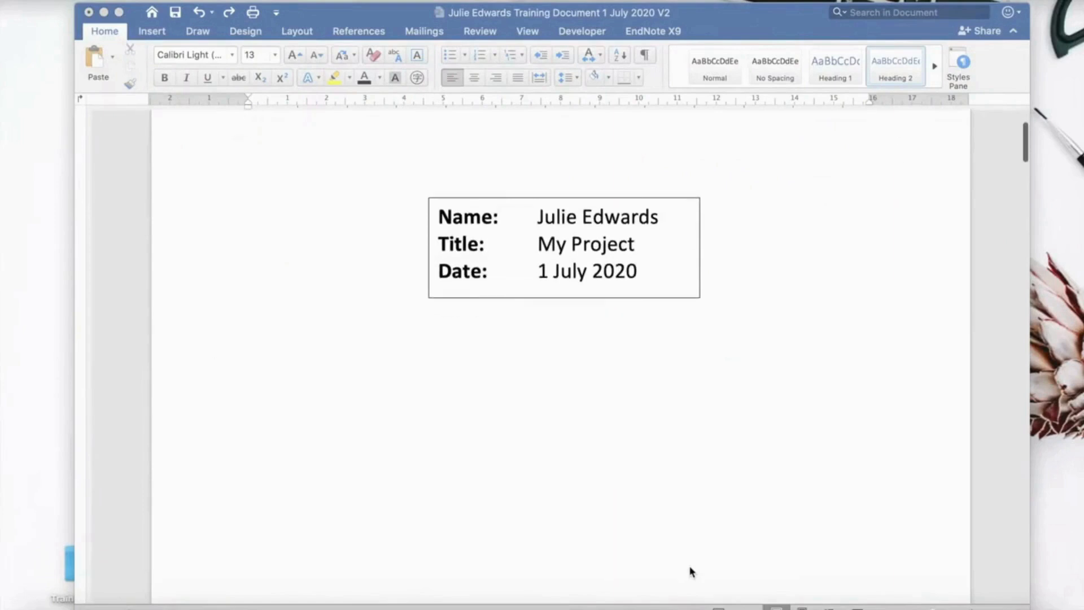
Insert the picture German Shepherd.png from the Training Images folder on the blank line below the German Shepherd paragraph.
scroll(691, 572, "down", 20)
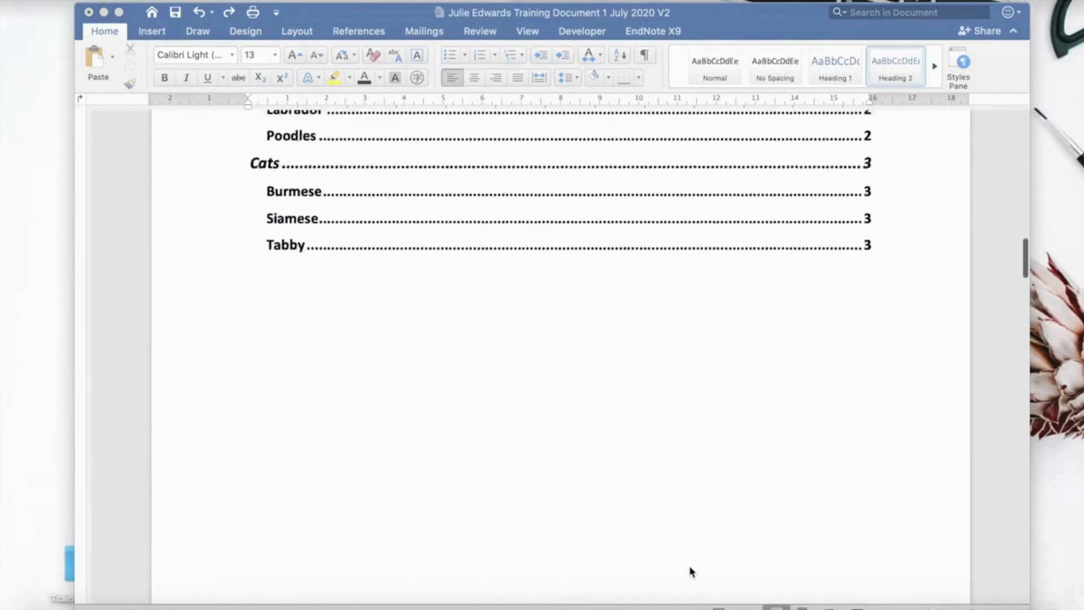
scroll(691, 572, "down", 5)
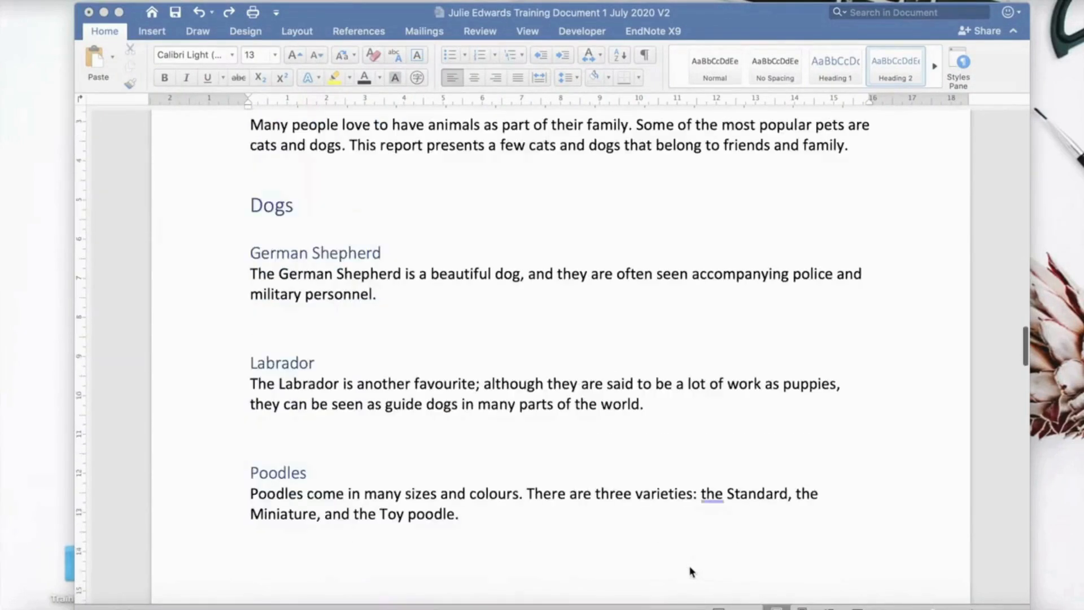
left_click(277, 333)
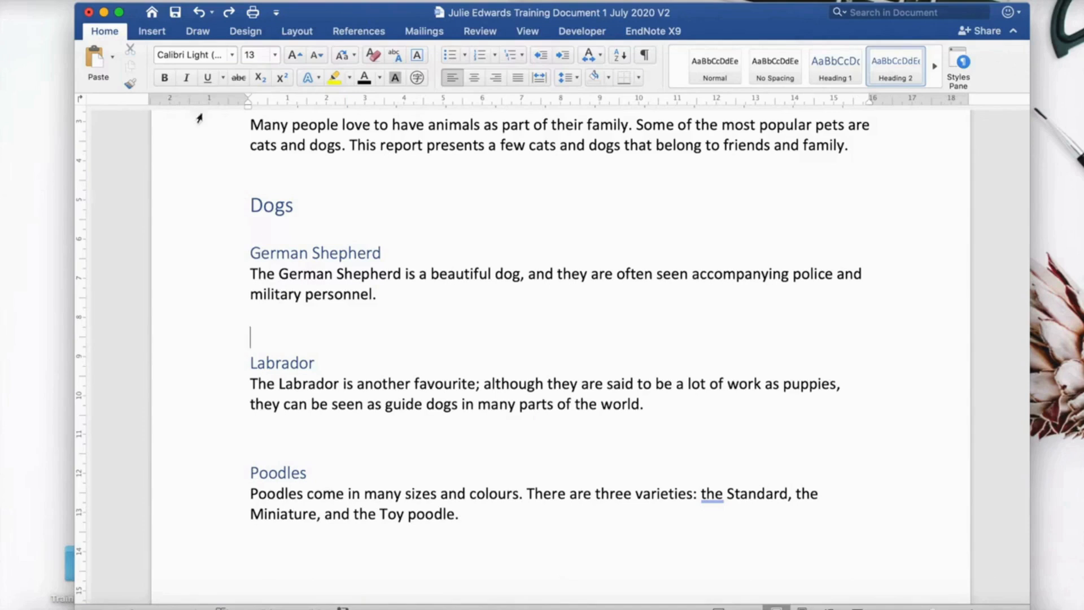
left_click(152, 33)
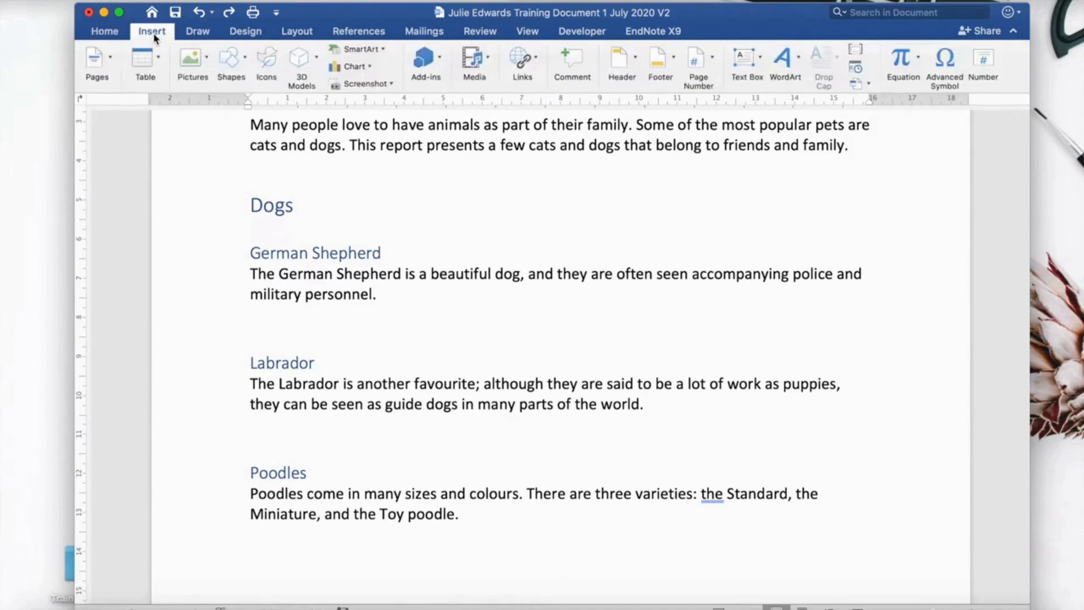
left_click(208, 58)
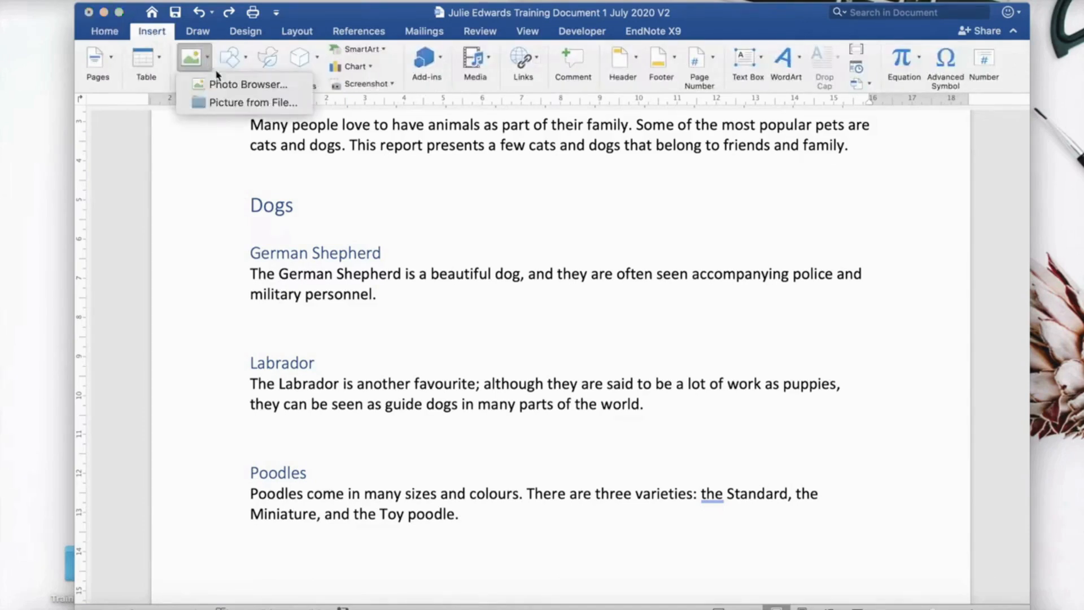
left_click(229, 102)
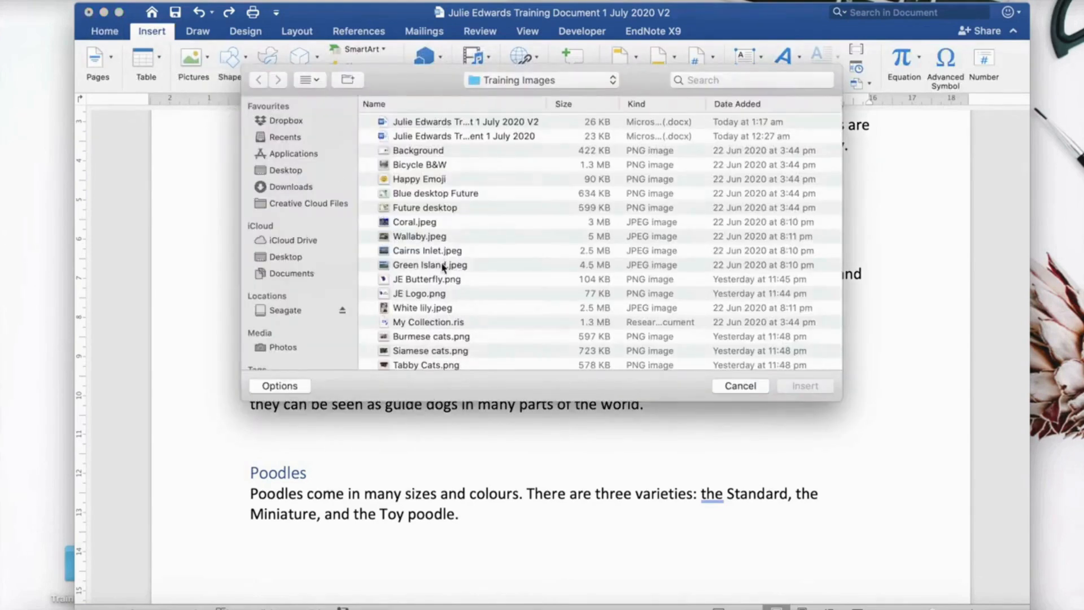
scroll(443, 267, "down", 5)
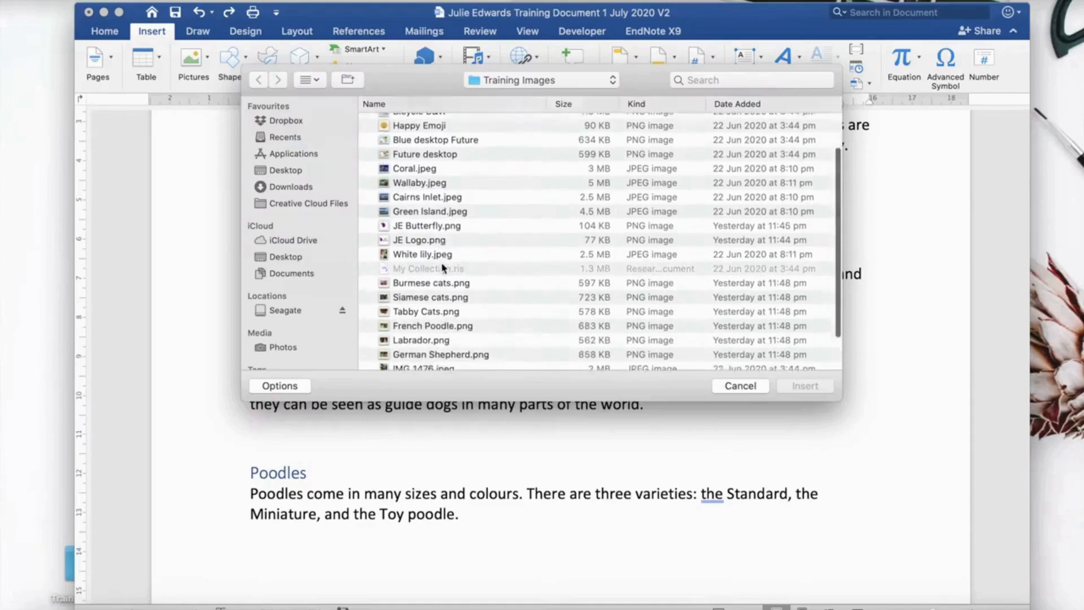
left_click(438, 313)
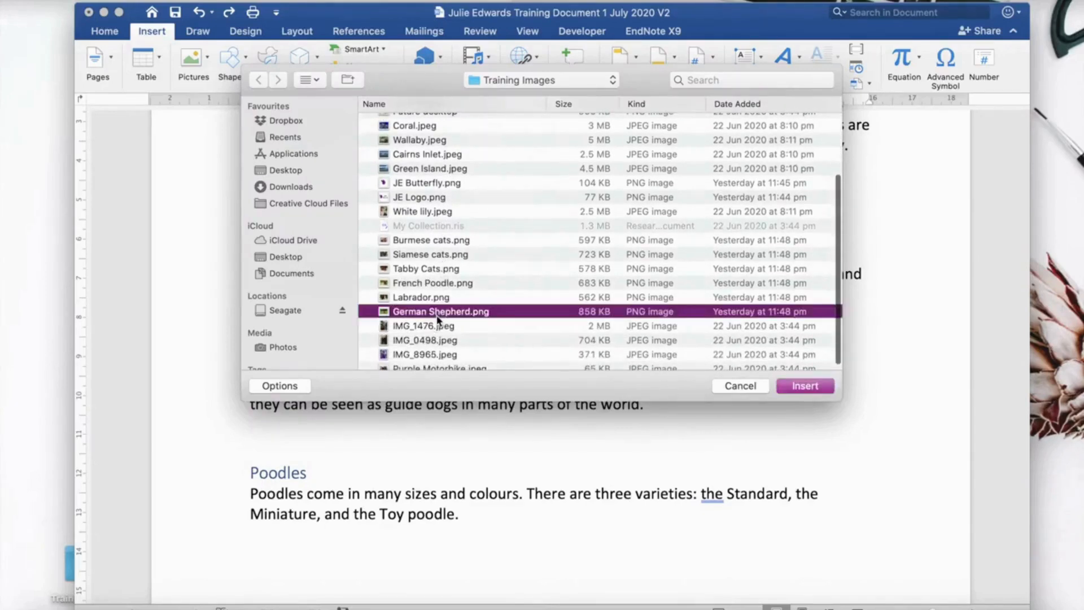
left_click(803, 386)
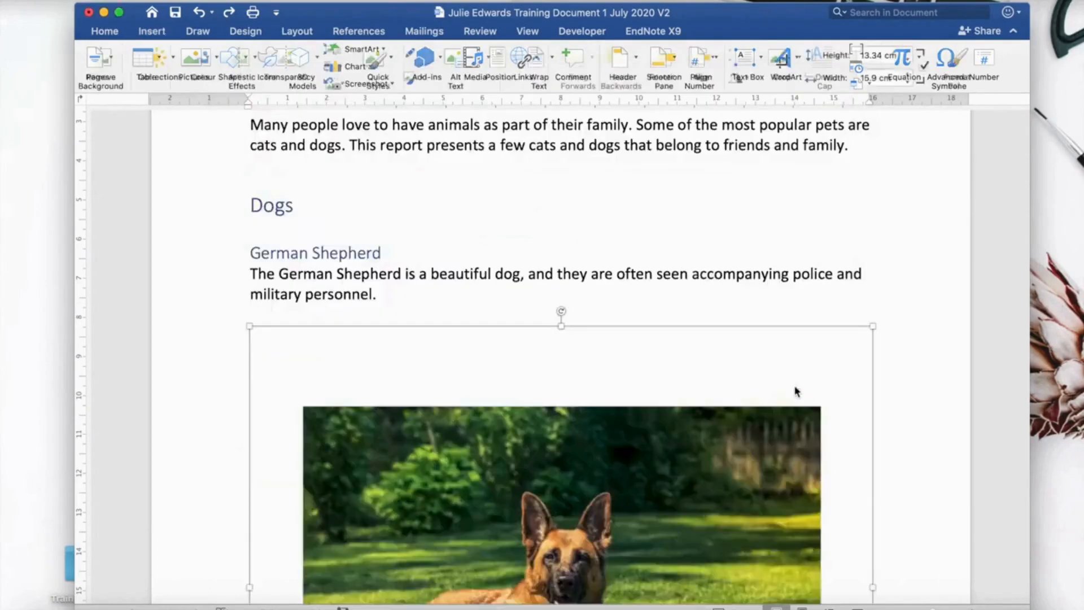
Shrink the German Shepherd picture proportionally to about 5.45 cm high and 6.5 cm wide.
scroll(734, 379, "down", 5)
scroll(742, 374, "down", 5)
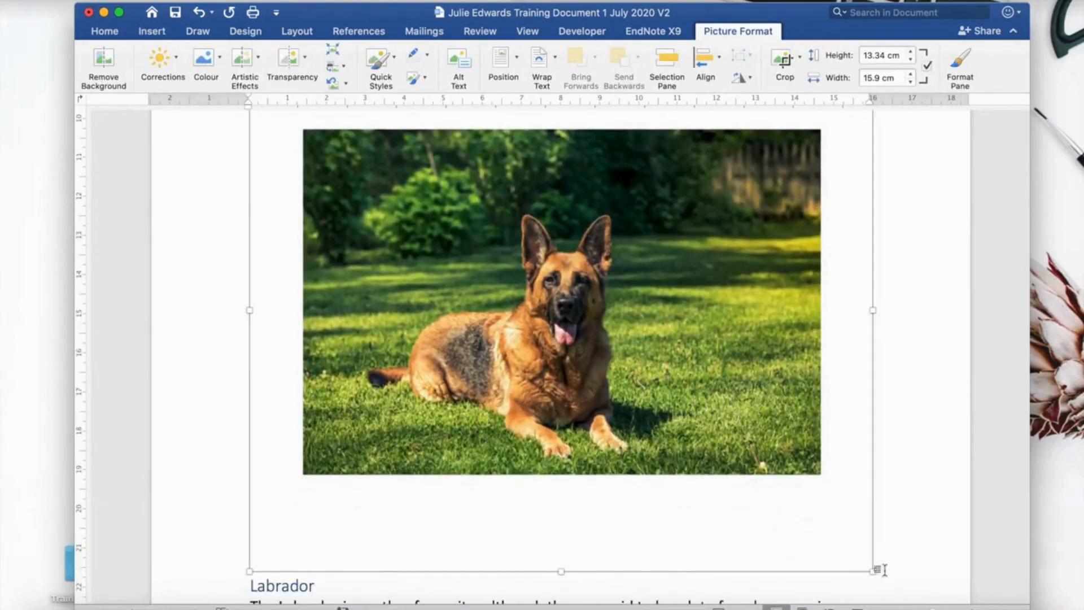
left_click_drag(873, 571, 410, 263)
left_click(593, 282)
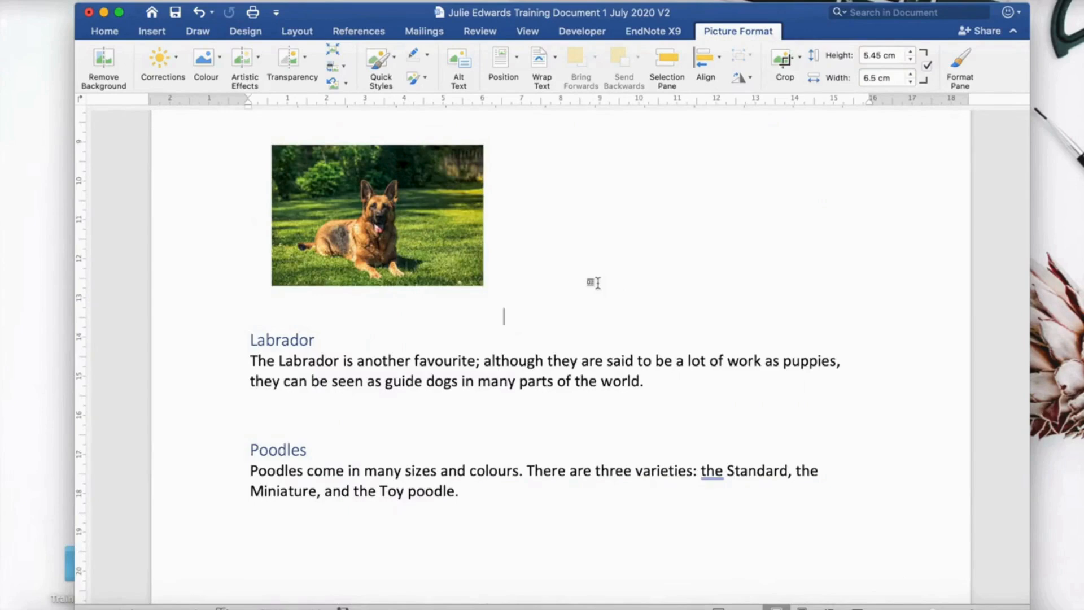
Insert the picture Labrador.png from the Training Images folder on the blank line below the Labrador paragraph.
left_click(296, 414)
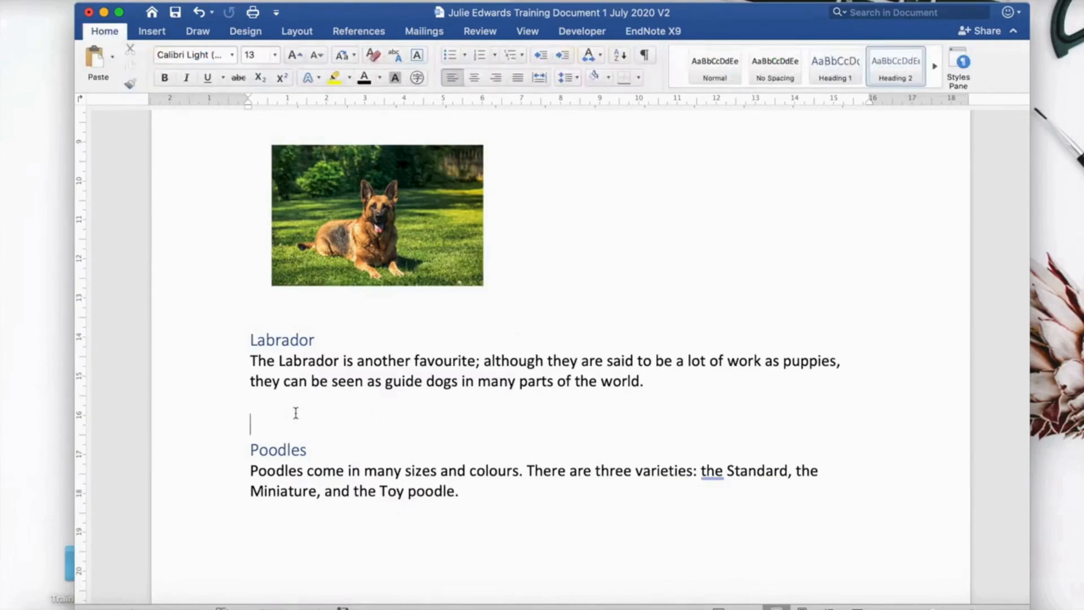
left_click(197, 0)
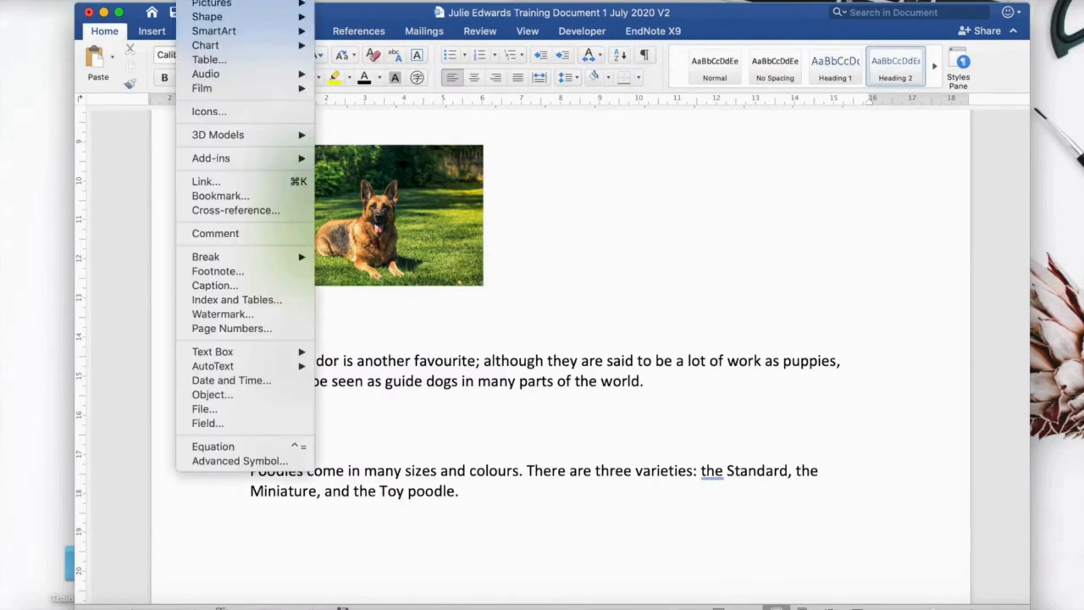
mouse_move(201, 5)
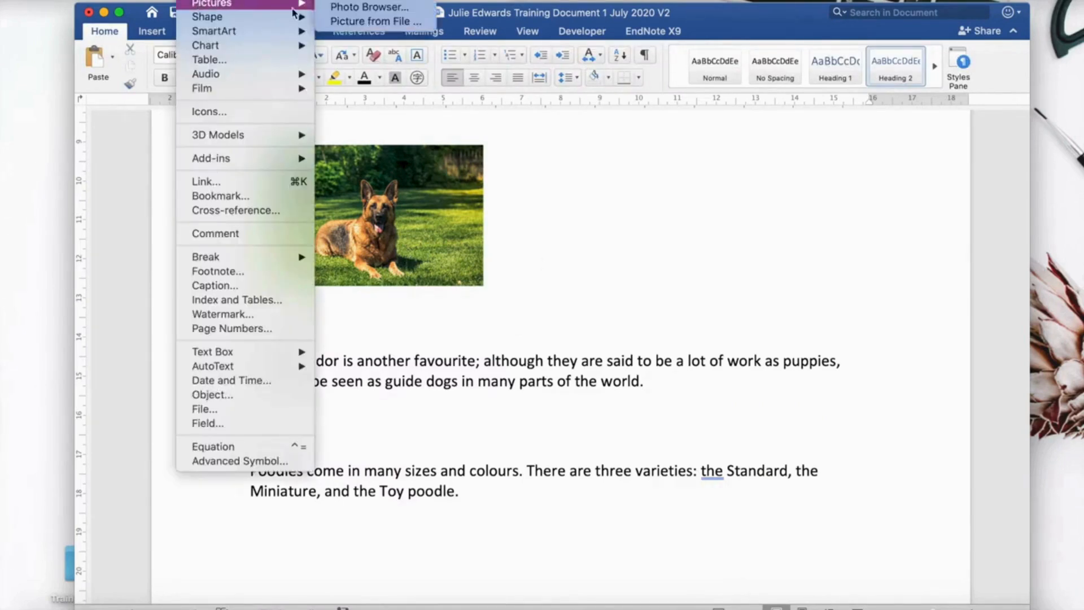
left_click(344, 22)
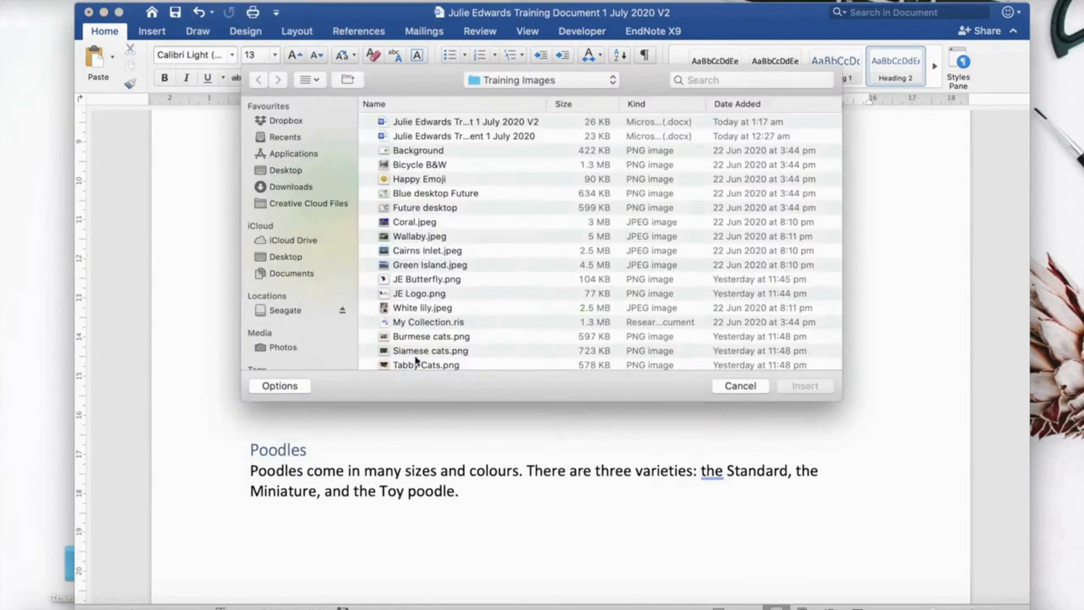
scroll(420, 305, "down", 5)
left_click(420, 291)
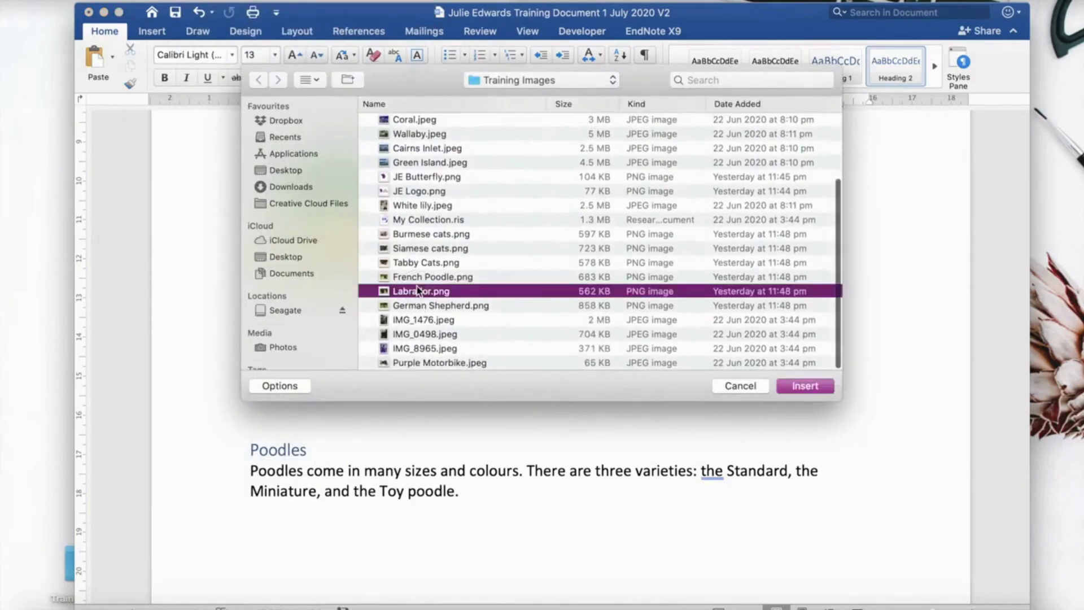
left_click(820, 387)
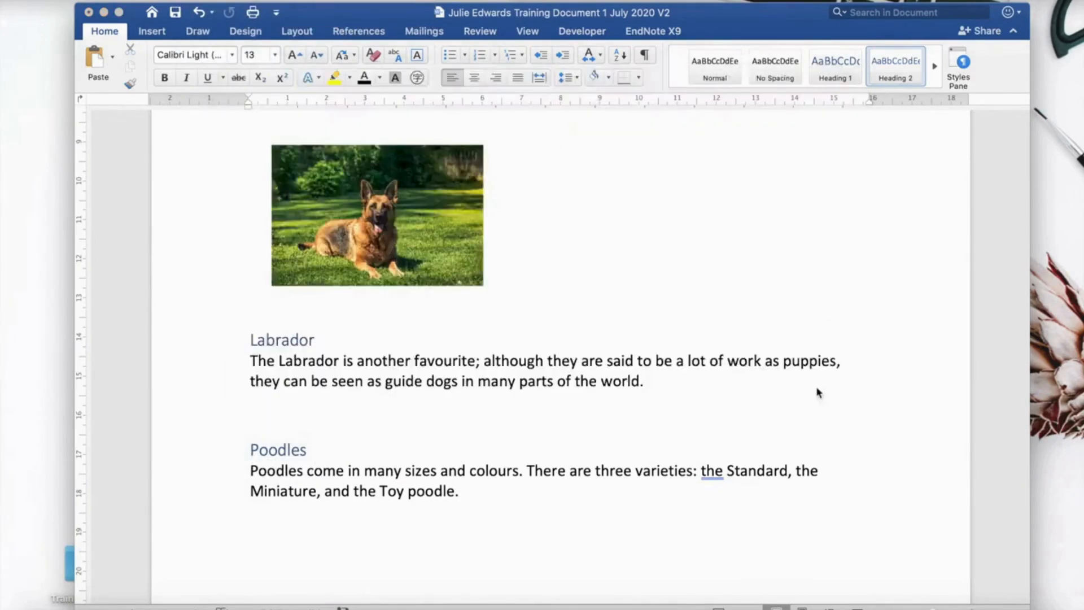
Shrink the Labrador picture proportionally to about 5.45 cm high and 6.5 cm wide.
scroll(752, 331, "down", 8)
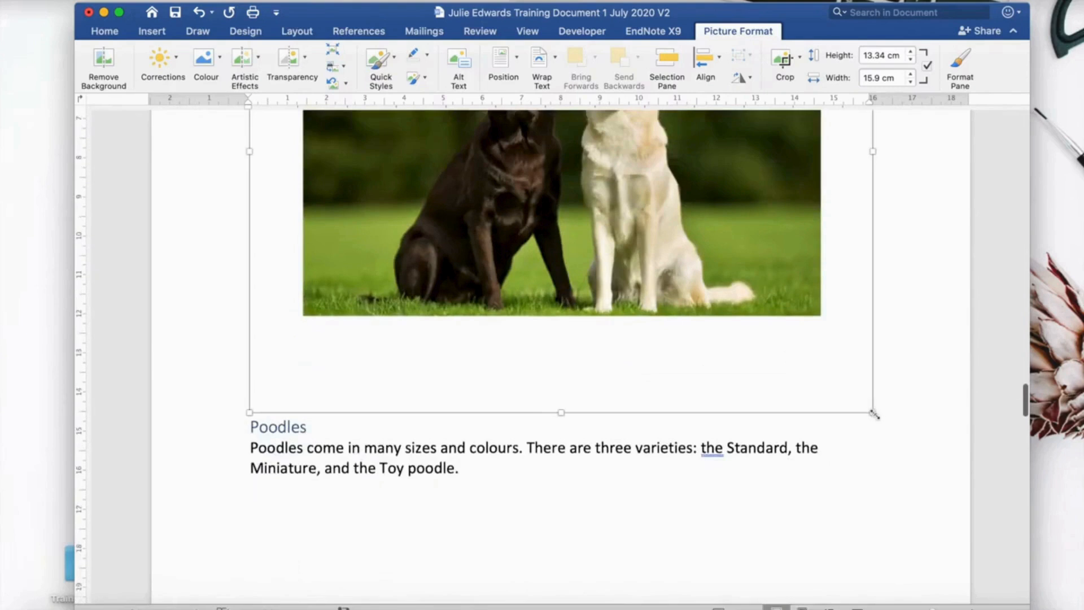
left_click_drag(872, 412, 506, 305)
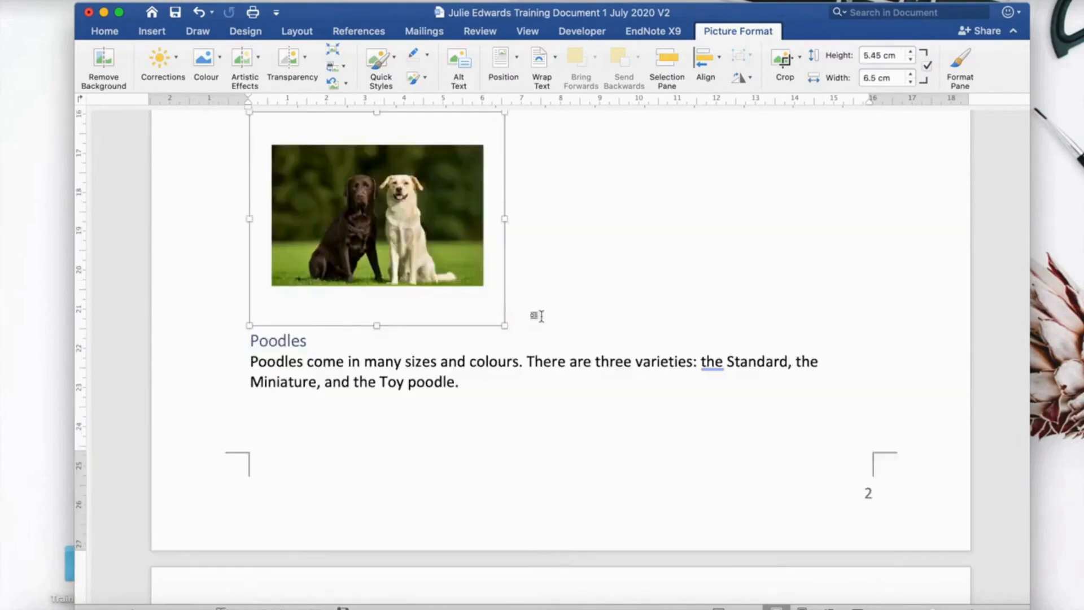
left_click(556, 355)
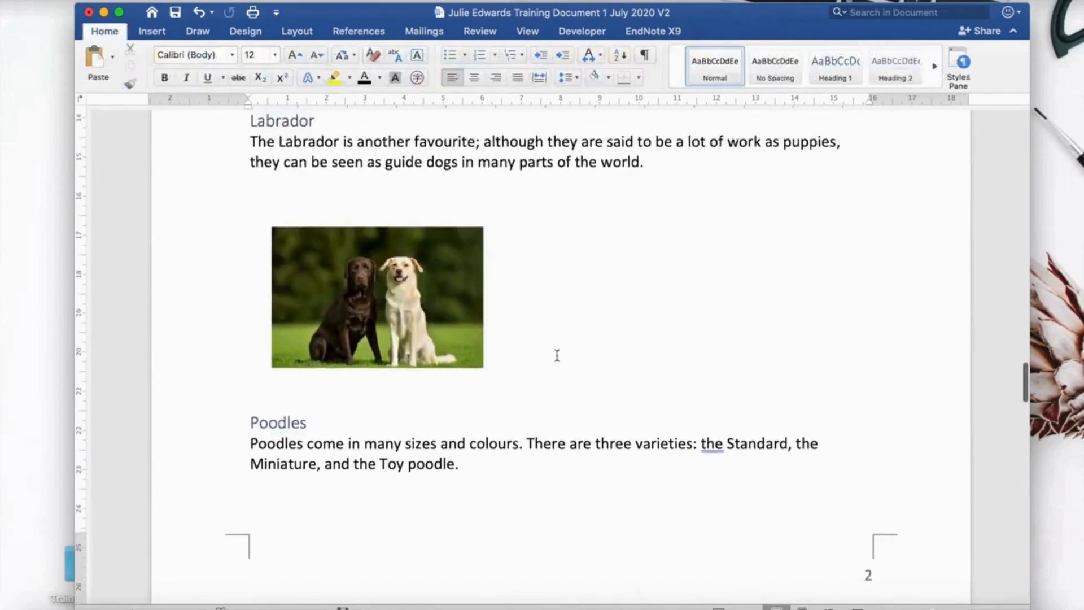
Insert a page break before the Poodles heading to move that section onto a new page.
scroll(556, 356, "down", 3)
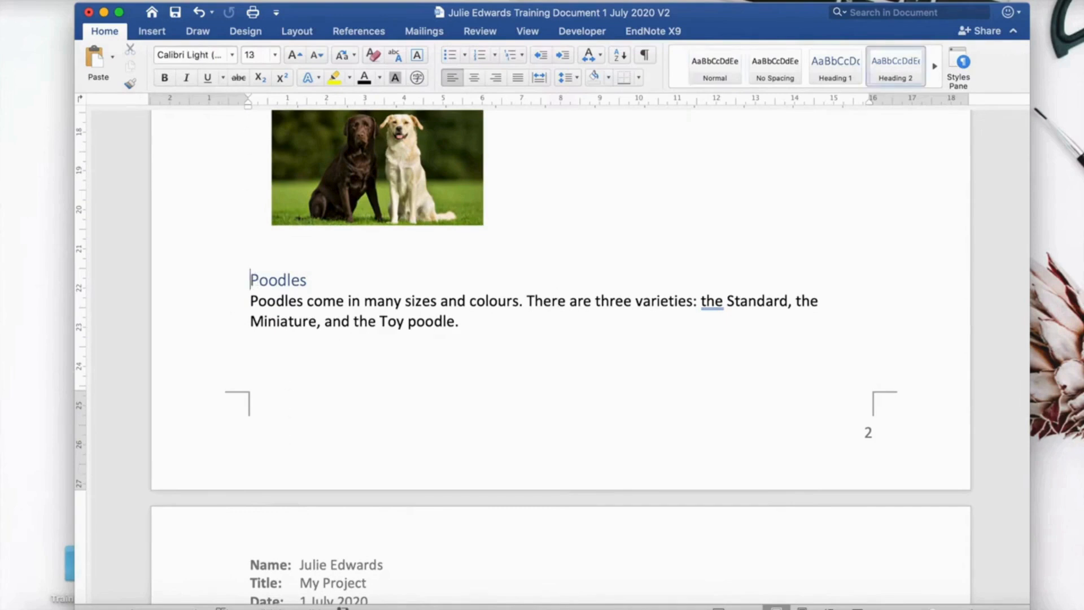
left_click(158, 35)
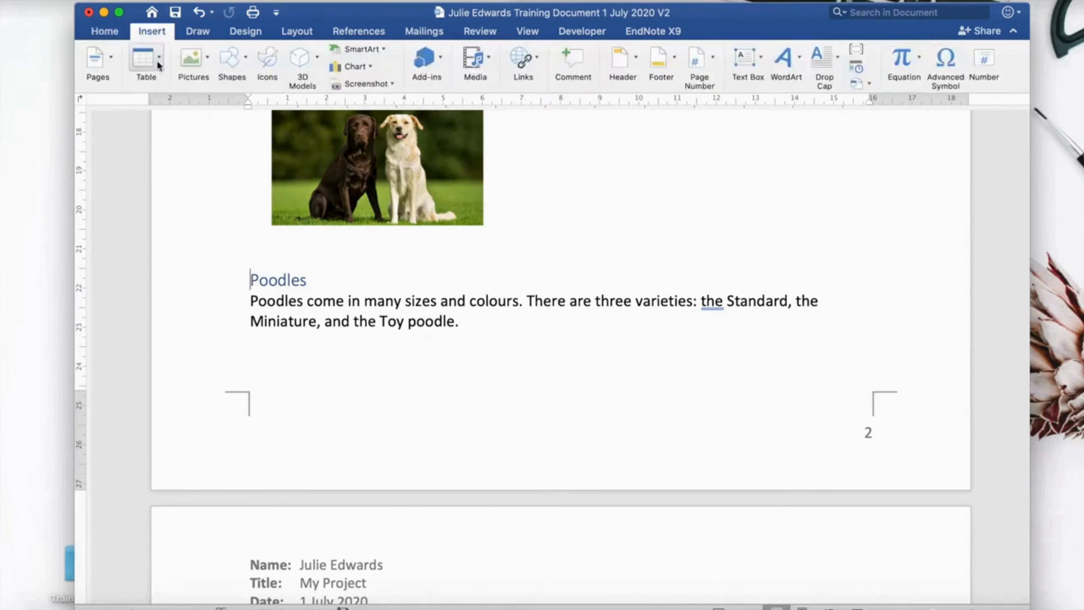
left_click(110, 59)
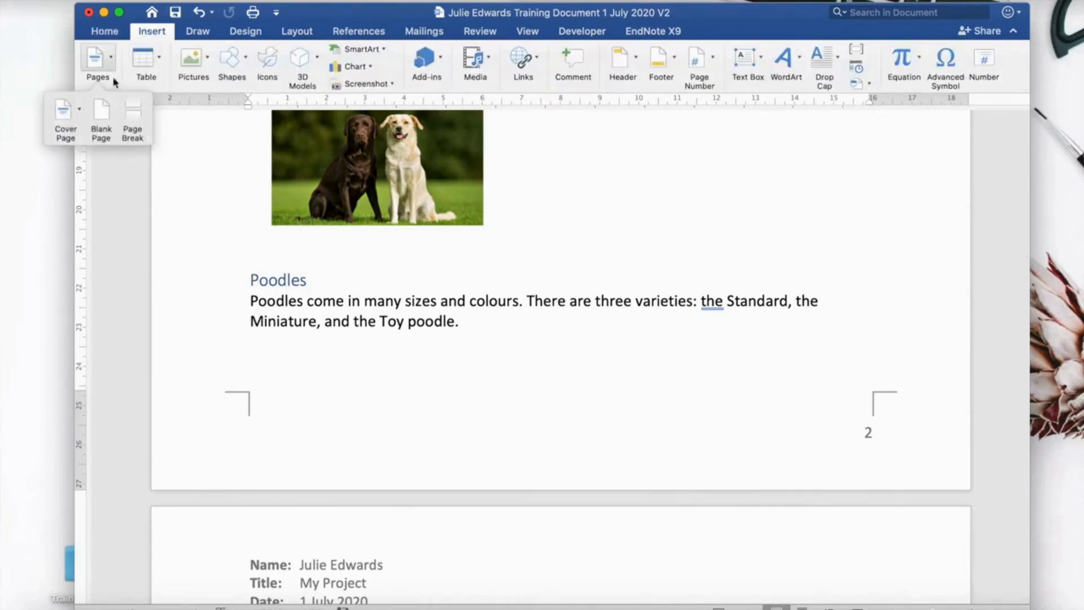
left_click(132, 112)
scroll(495, 339, "down", 8)
scroll(495, 337, "down", 3)
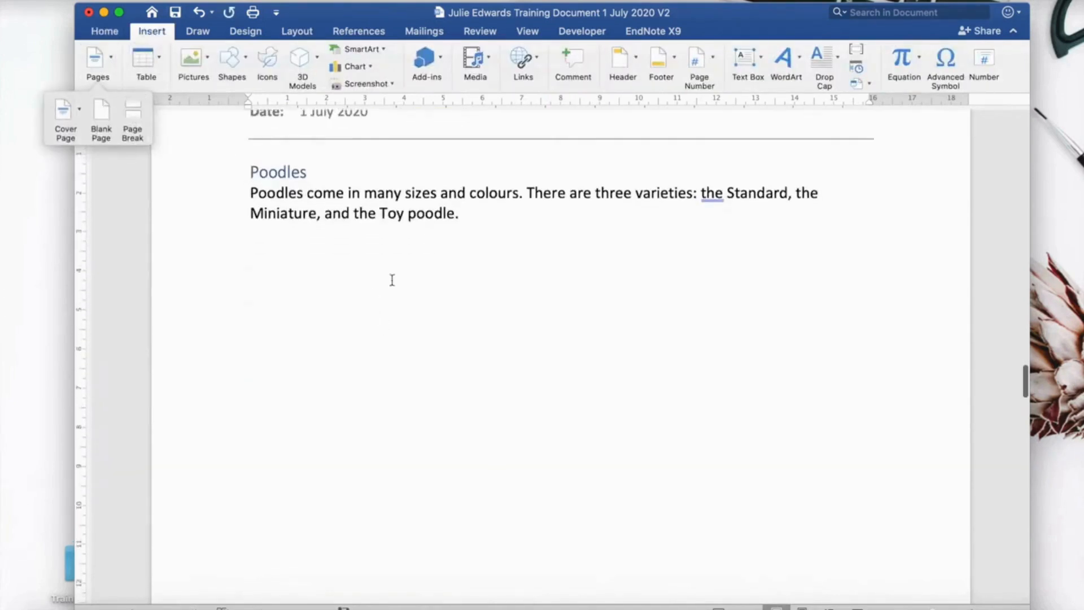
Insert the picture French Poodle.png from the Training Images folder on the blank line below the Poodles paragraph.
left_click(275, 266)
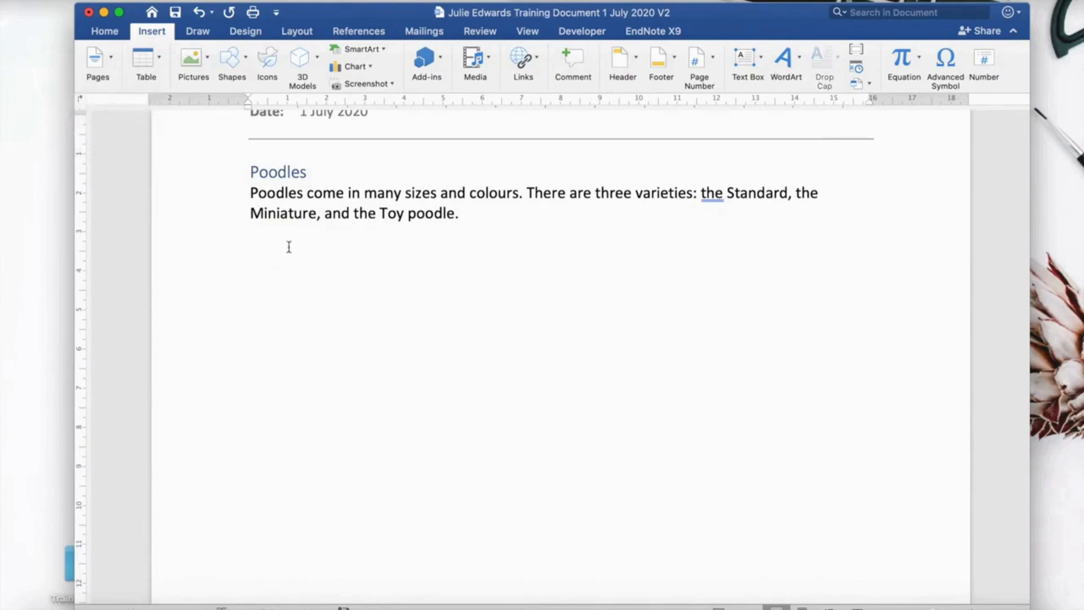
left_click(207, 64)
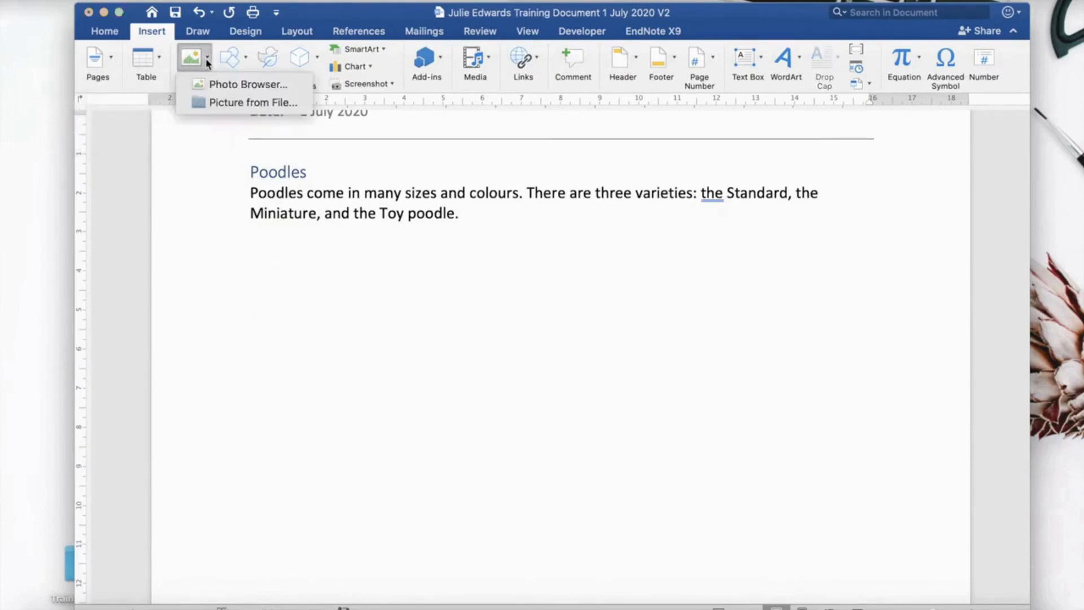
left_click(220, 103)
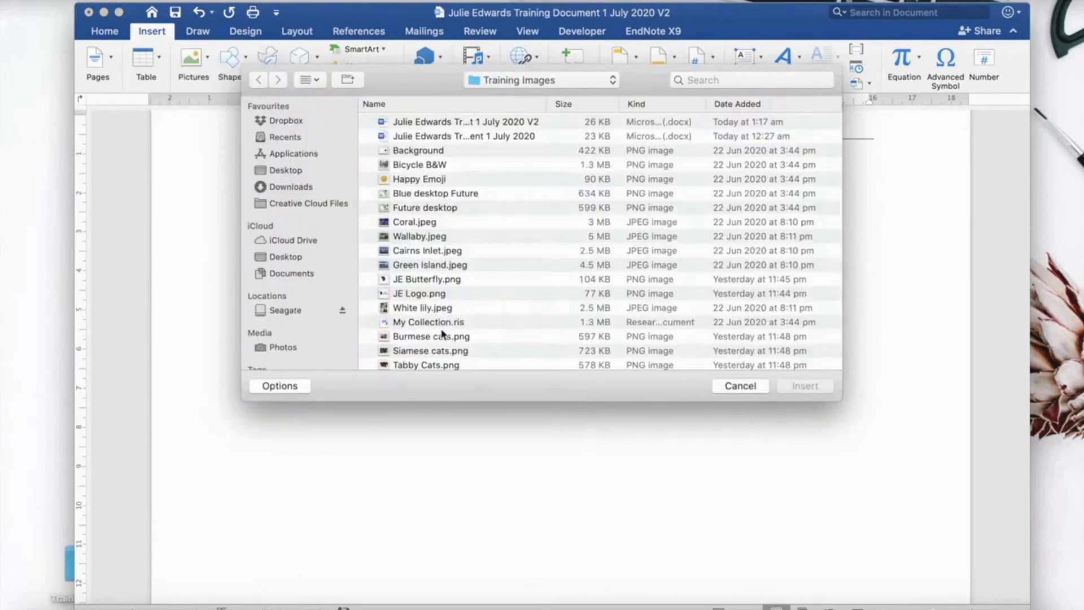
scroll(443, 334, "down", 5)
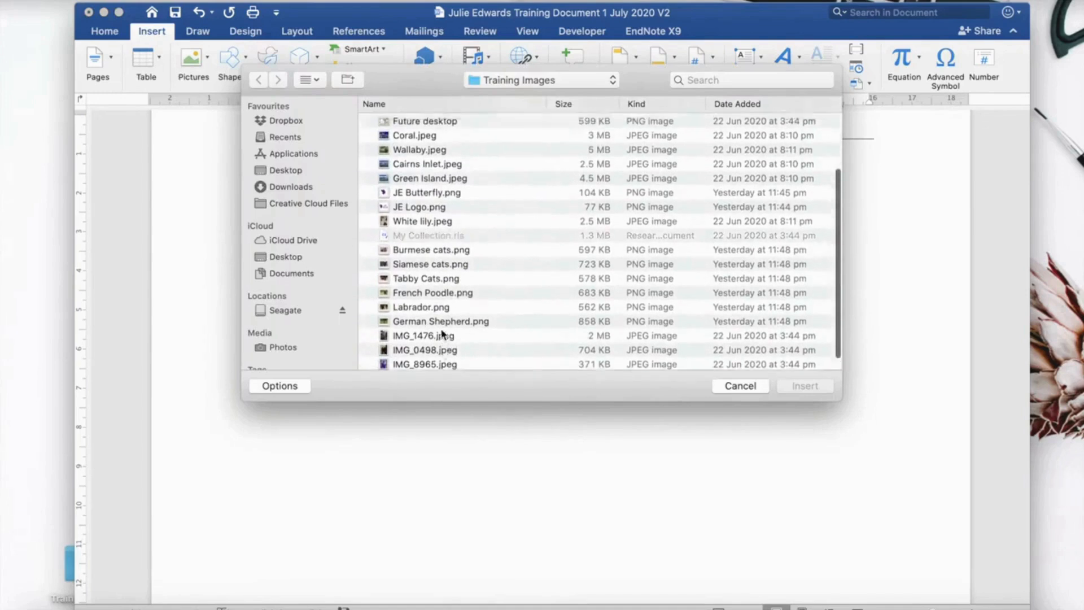
scroll(442, 334, "up", 5)
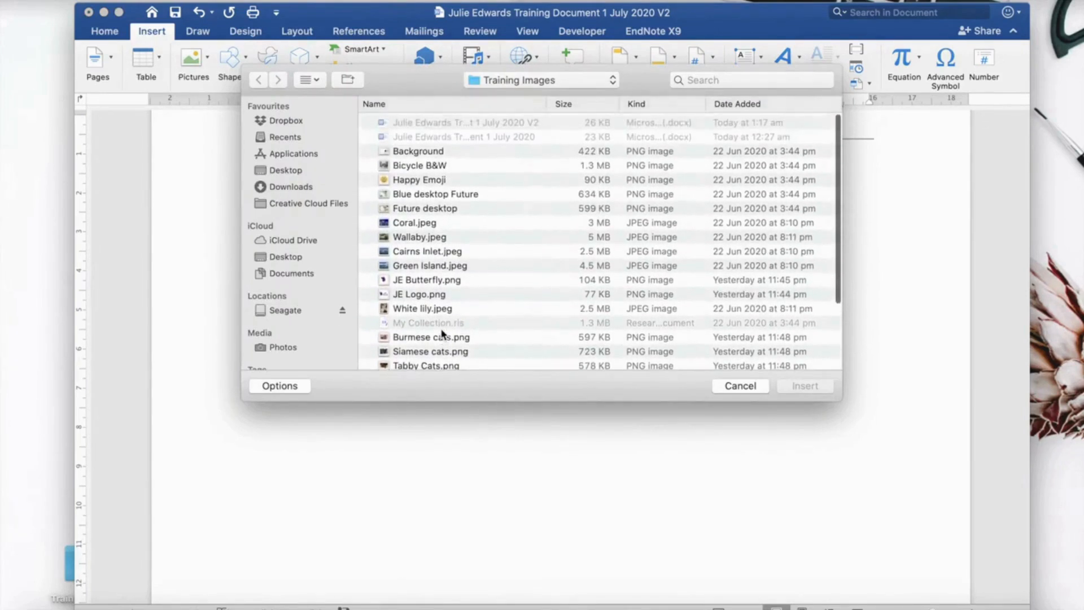
scroll(442, 334, "down", 2)
left_click(442, 342)
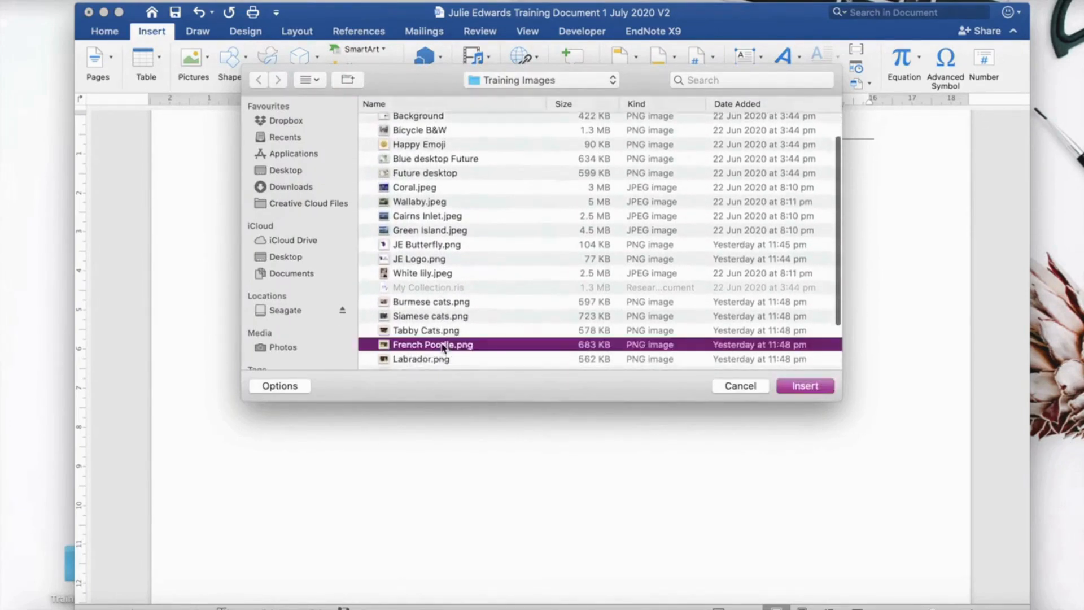
left_click(807, 387)
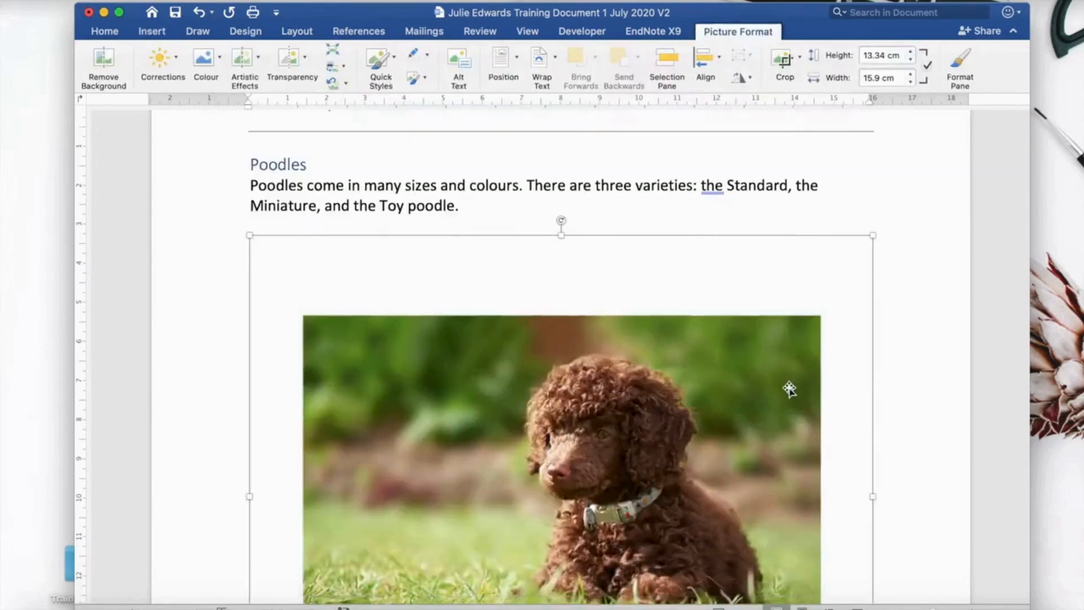
Shrink the poodle picture proportionally to match the size of the other dog pictures.
left_click_drag(872, 237, 471, 548)
left_click(608, 496)
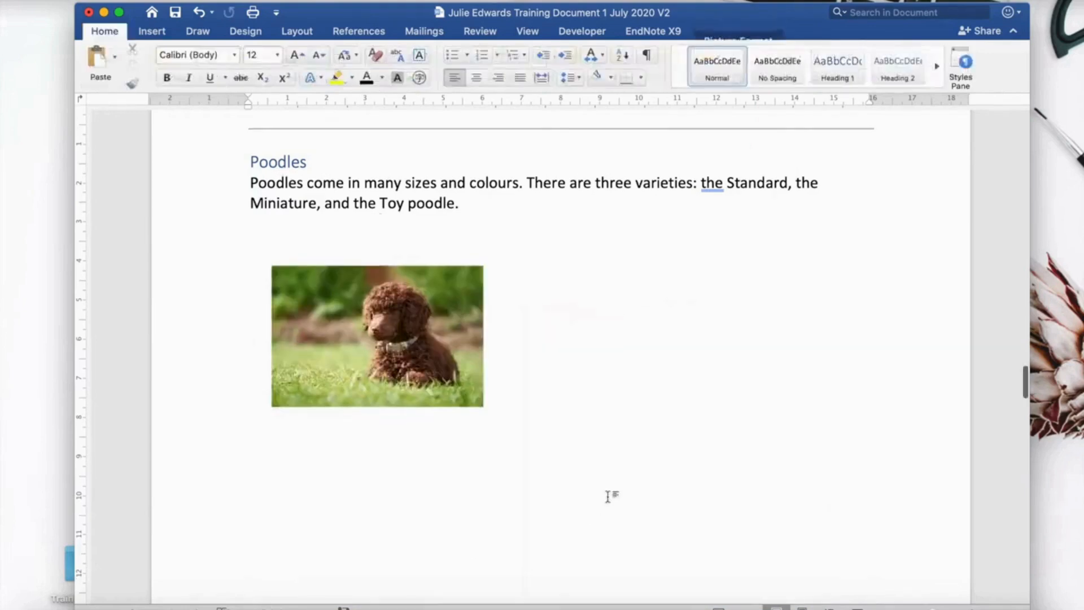
Insert Burmese cats.png from the Training Images folder below the Burmese paragraph and shrink it proportionally to match the dog pictures.
scroll(608, 496, "down", 10)
scroll(607, 497, "down", 1)
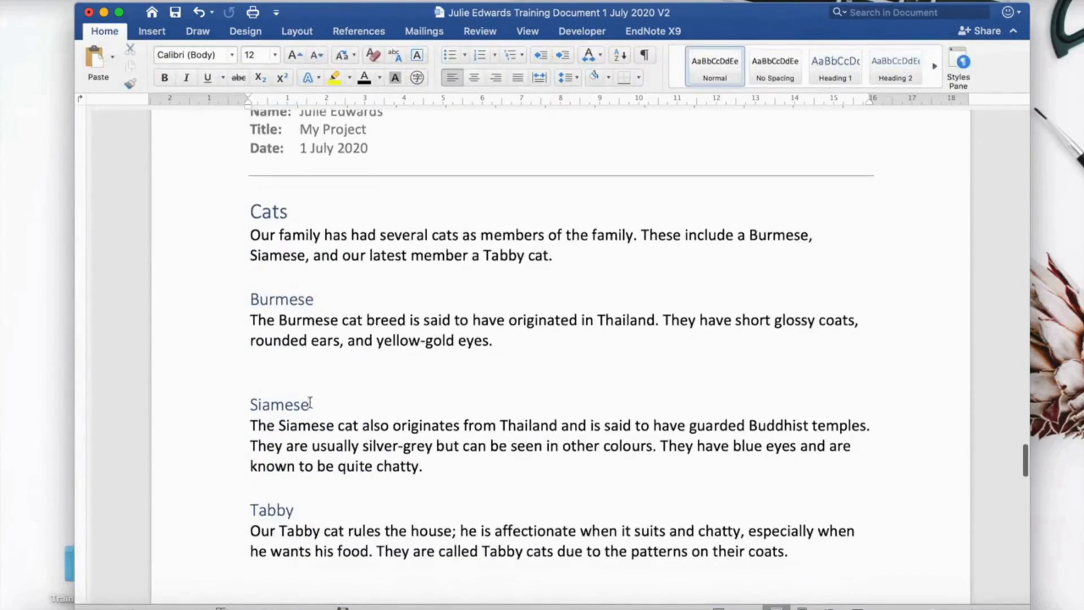
left_click(249, 375)
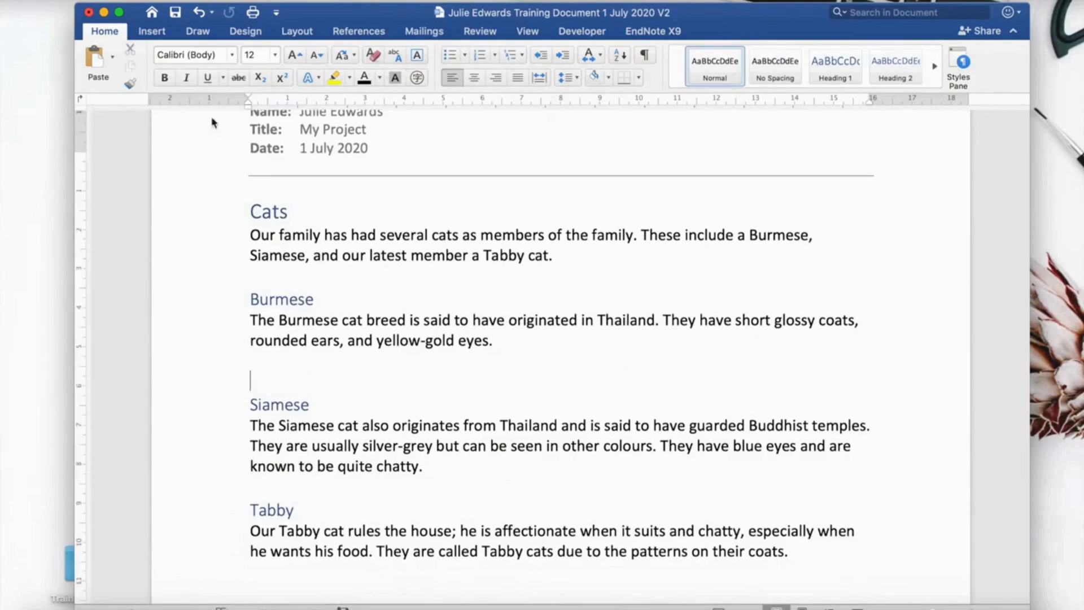
left_click(151, 32)
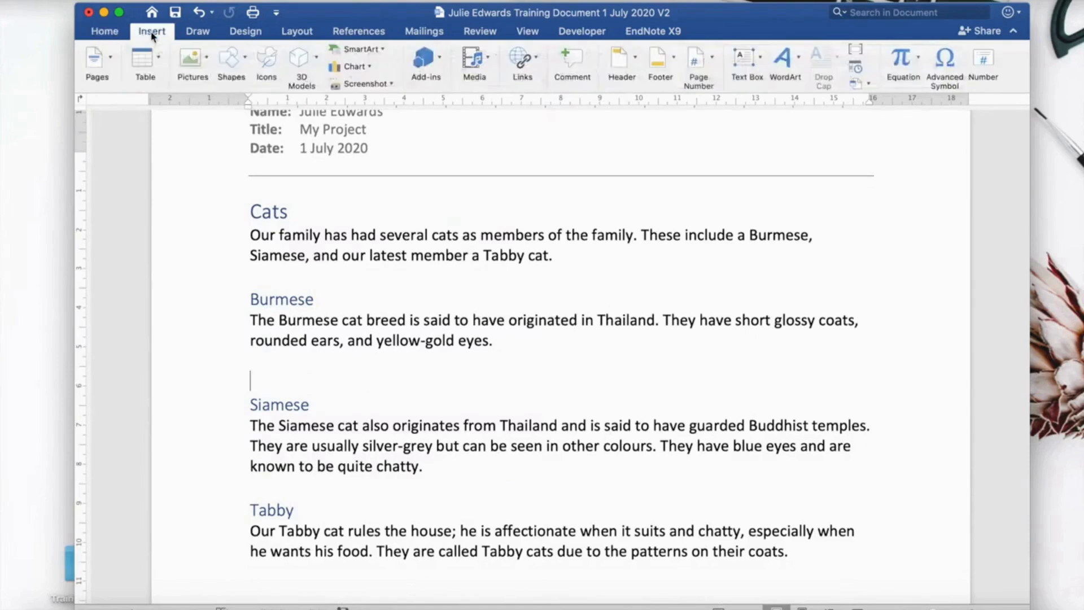
left_click(206, 59)
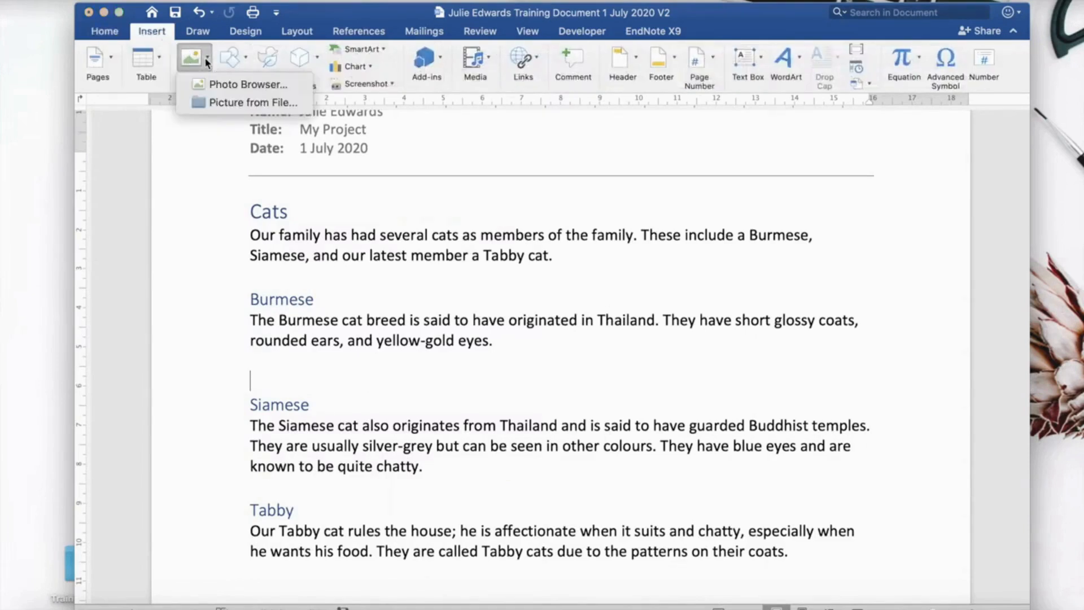
left_click(213, 103)
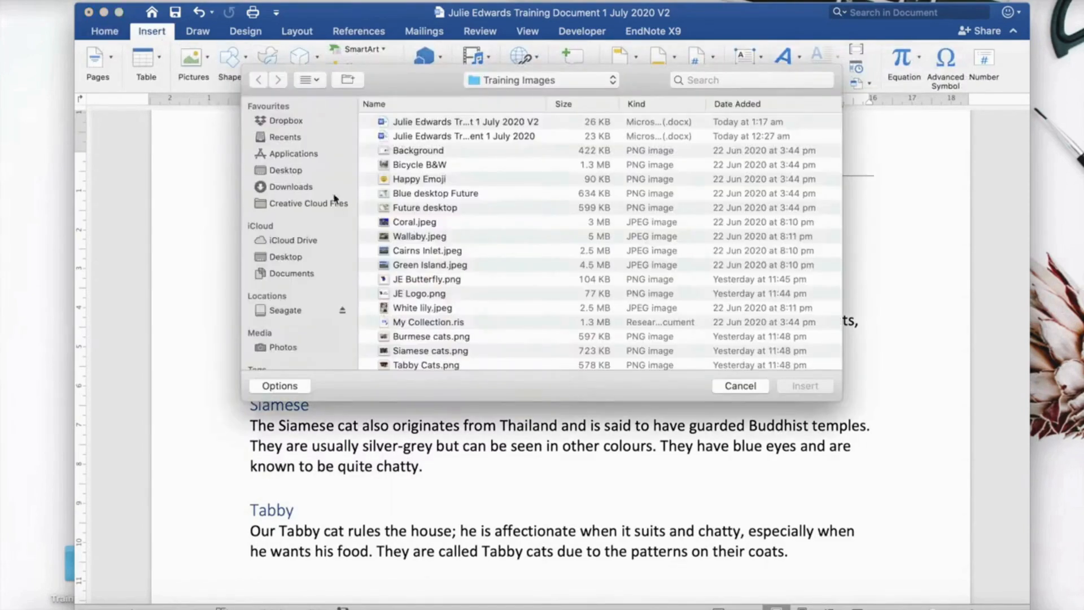
left_click(425, 336)
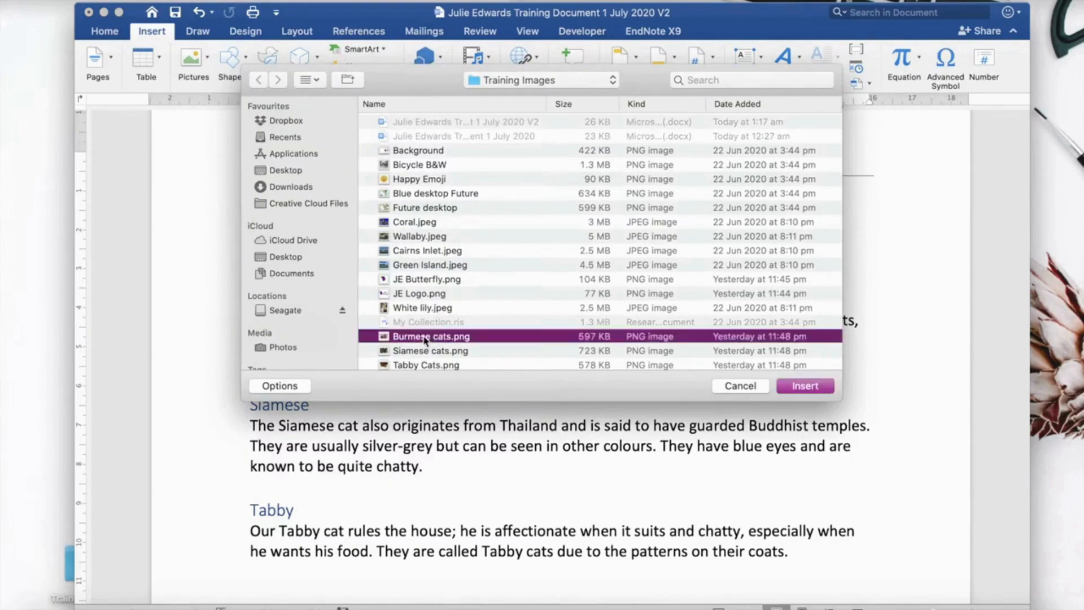
left_click(800, 392)
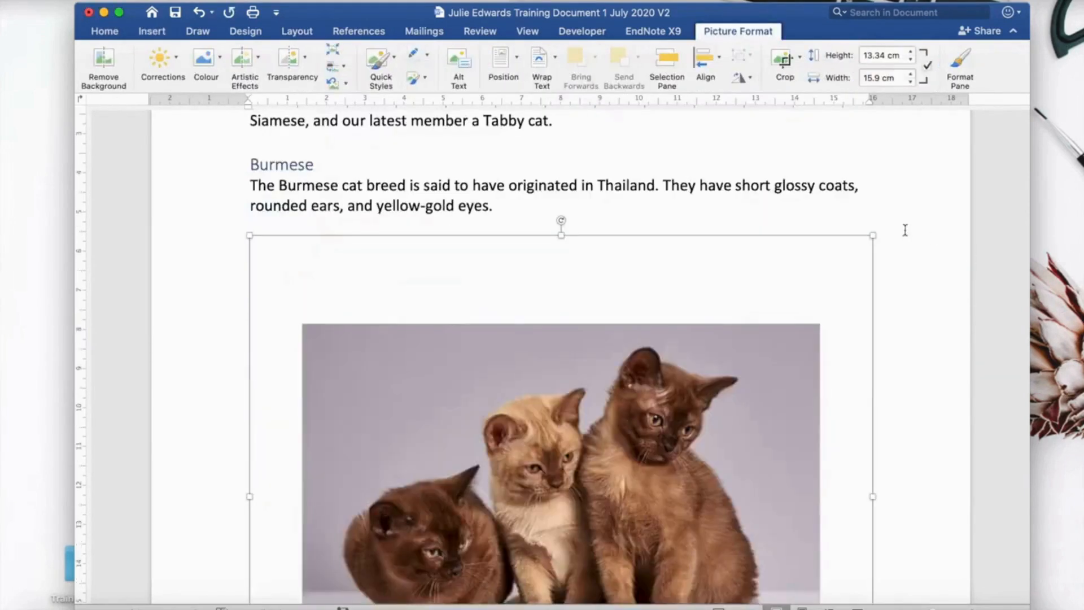
left_click_drag(872, 234, 457, 544)
left_click(665, 423)
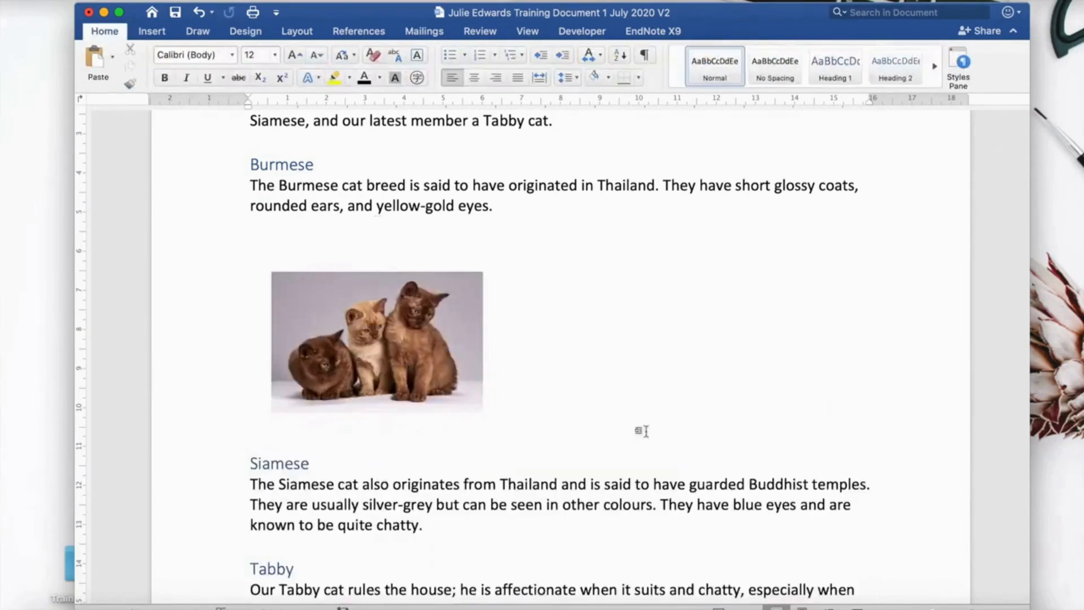
Insert Siamese cats.png below the Siamese paragraph and shrink it proportionally to about 5.45 cm high and 6.5 cm wide.
scroll(641, 432, "down", 4)
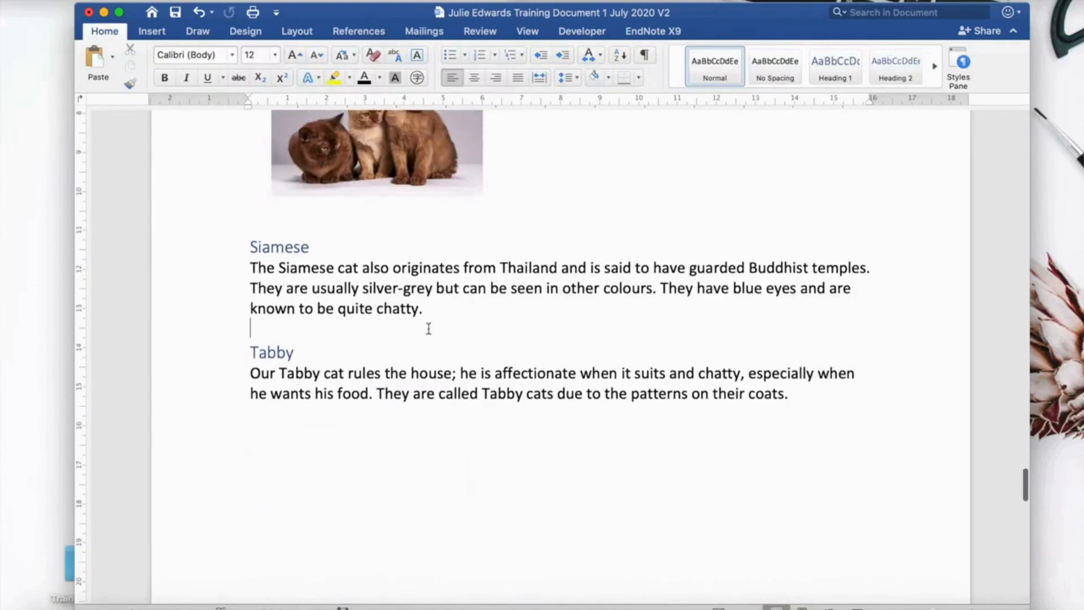
left_click(420, 323)
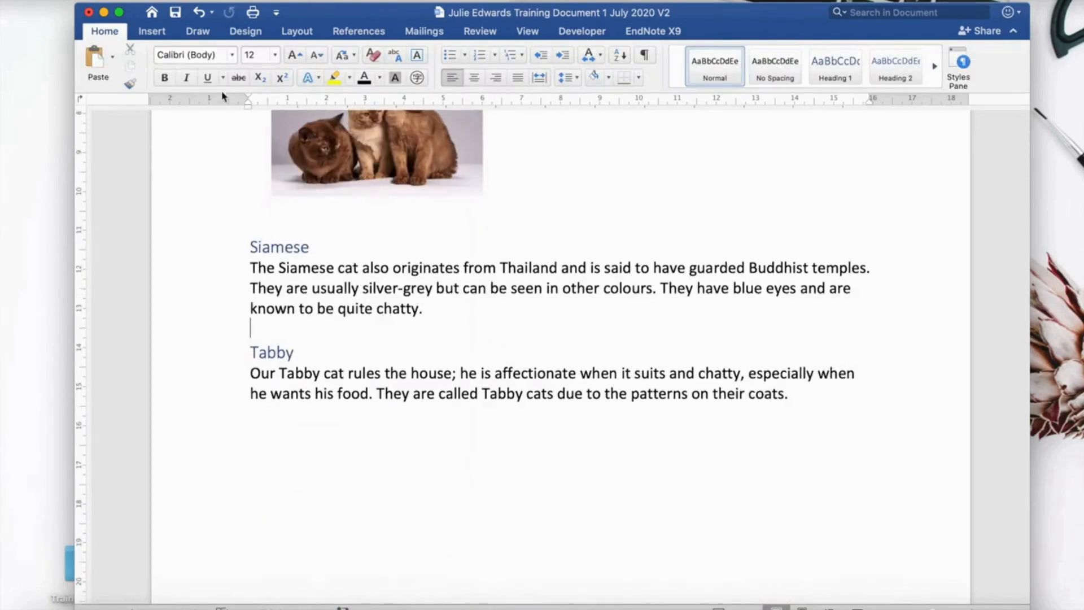
left_click(154, 32)
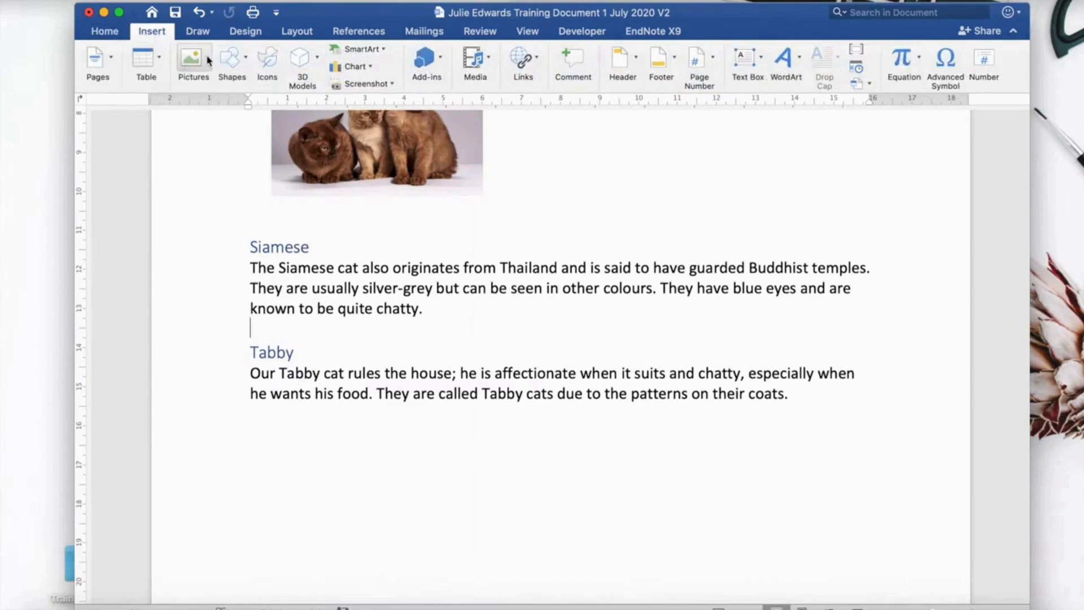
left_click(207, 59)
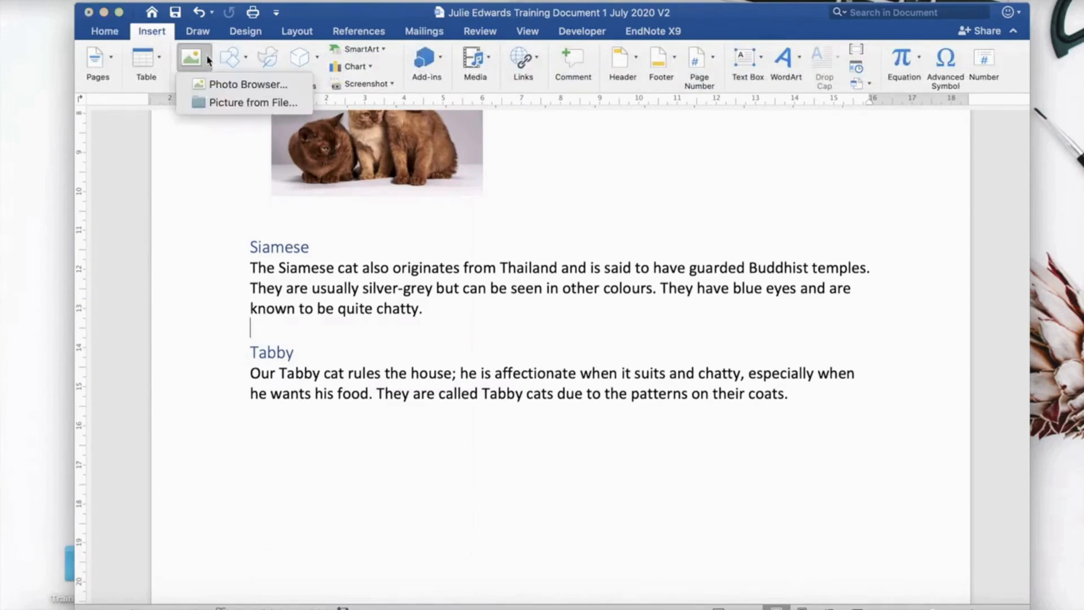
left_click(222, 104)
scroll(447, 236, "down", 5)
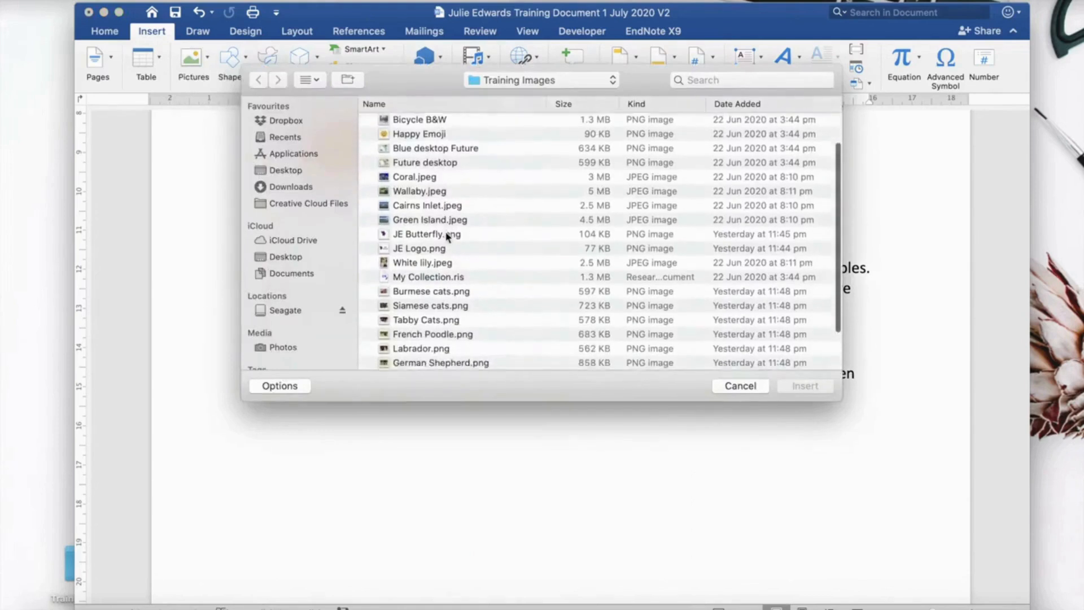
left_click(445, 248)
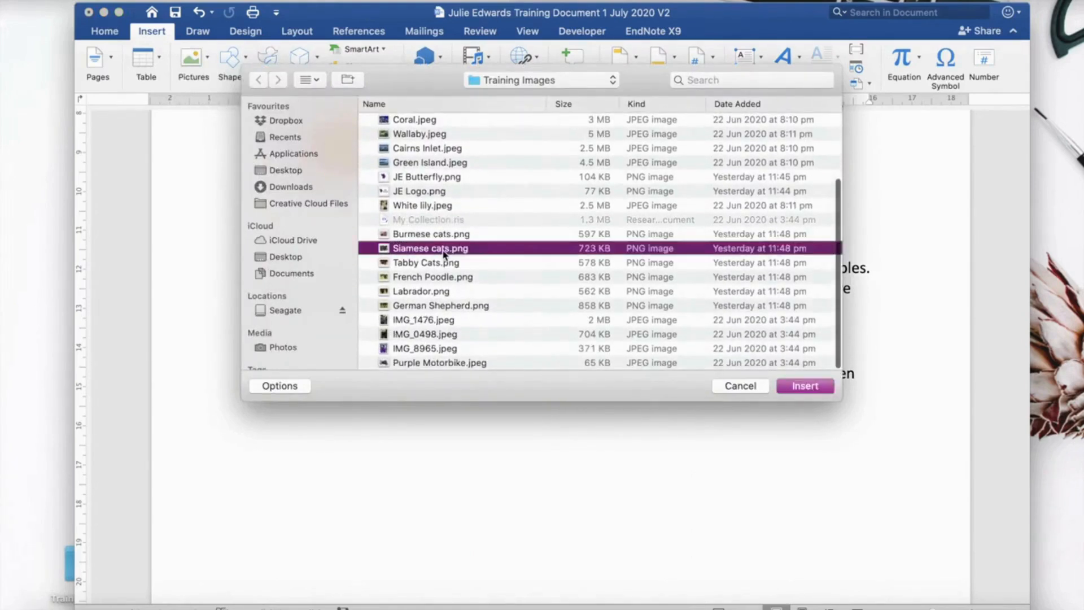
left_click(804, 386)
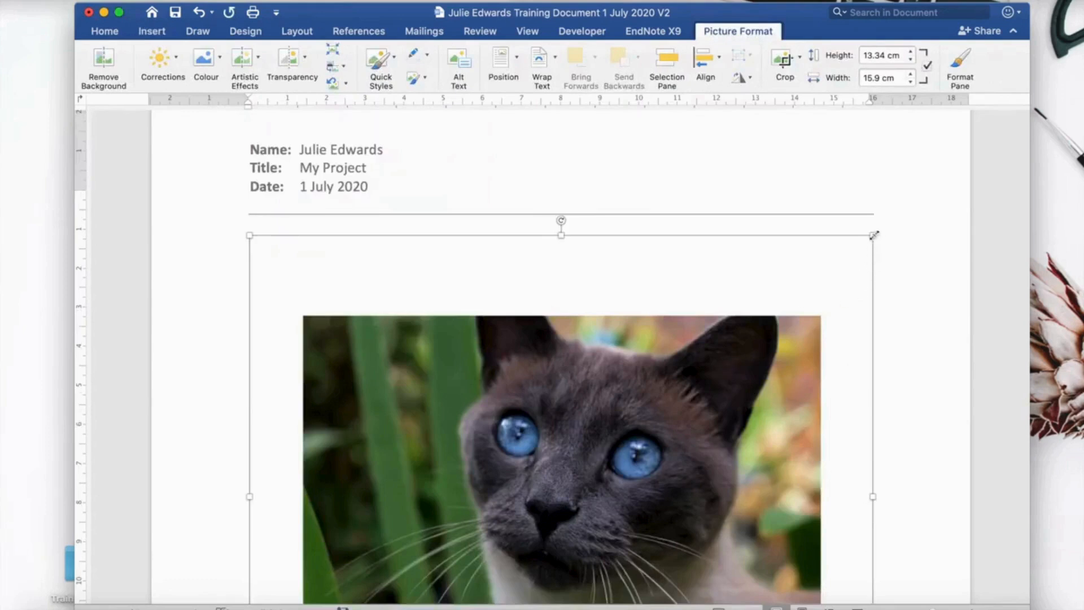
left_click_drag(873, 235, 405, 544)
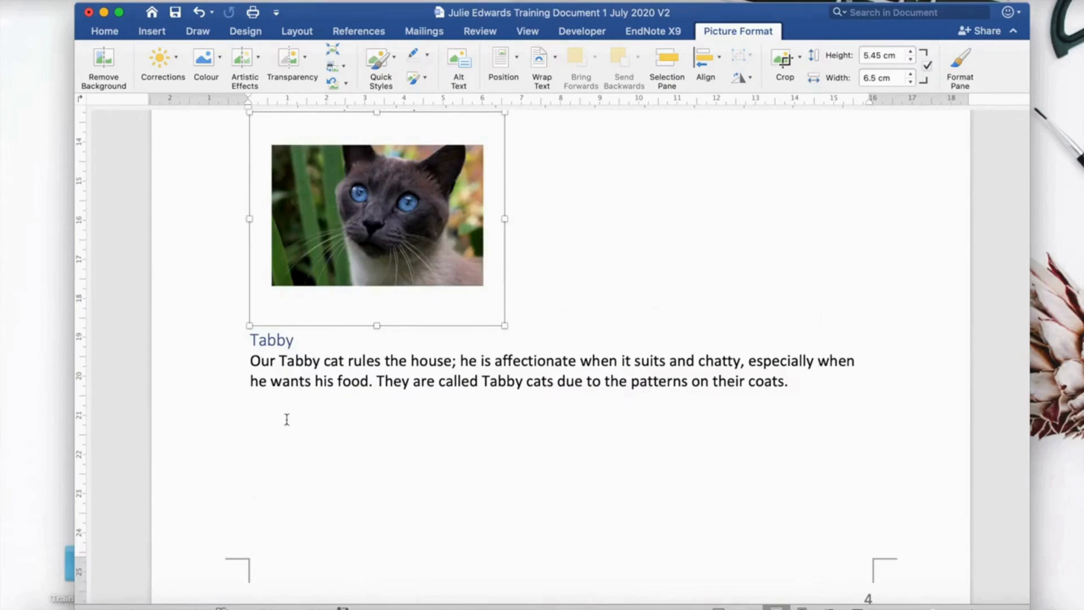
Insert a page break before the Tabby heading and place the cursor on the blank line below the Tabby paragraph.
scroll(288, 452, "up", 10)
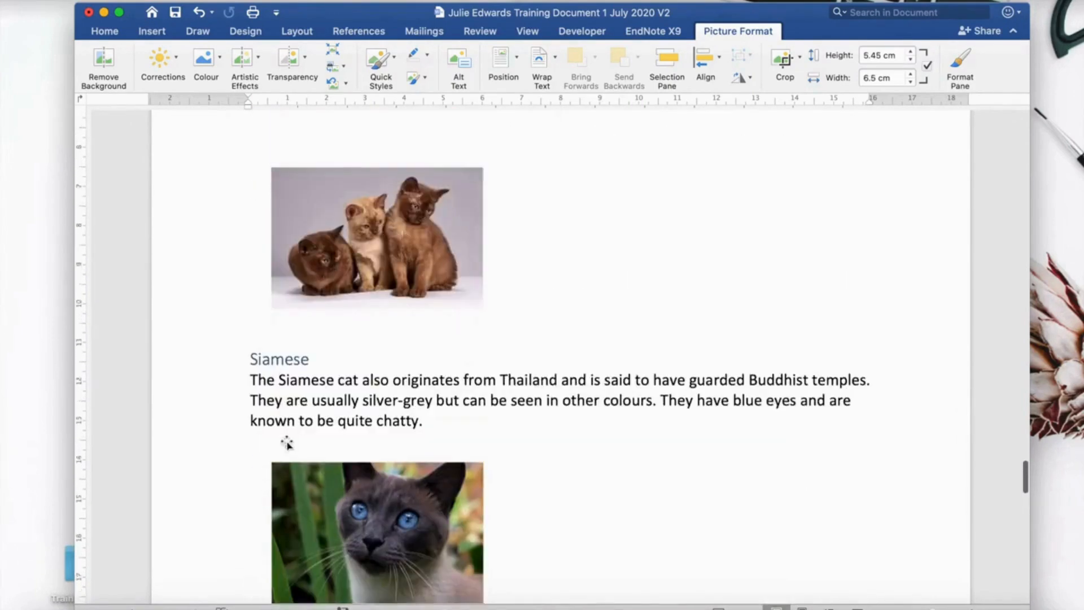
scroll(286, 443, "up", 3)
scroll(286, 443, "down", 13)
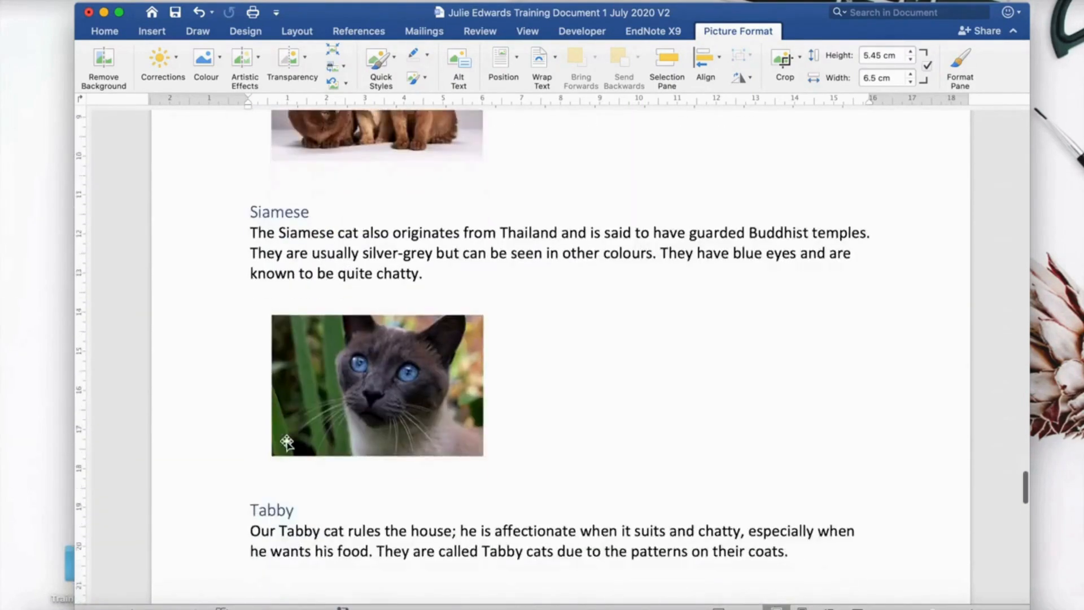
scroll(288, 439, "down", 2)
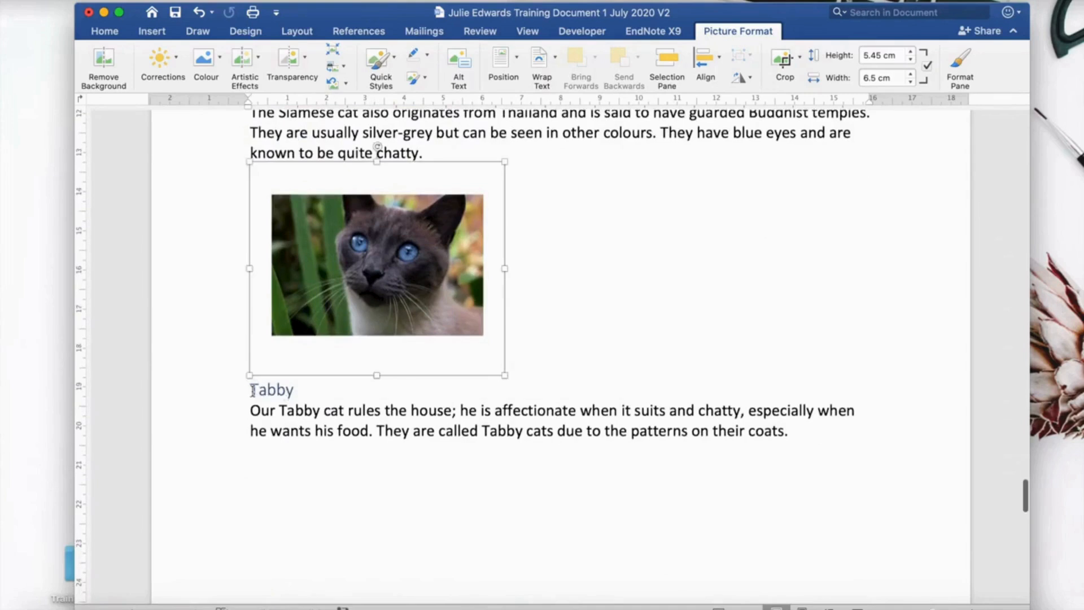
left_click(252, 390)
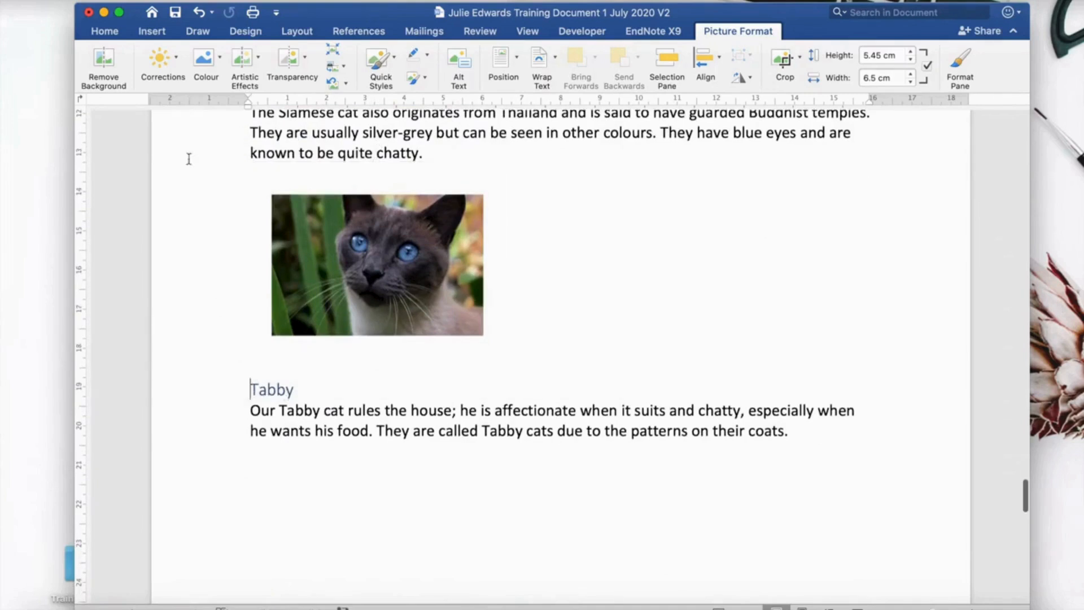
left_click(152, 31)
left_click(113, 65)
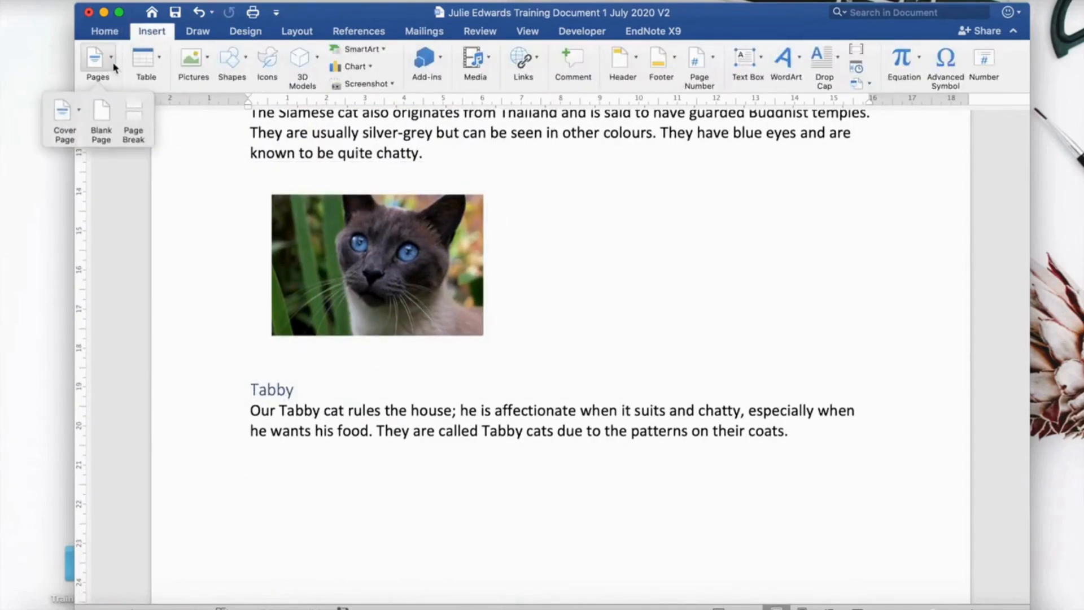
left_click(134, 135)
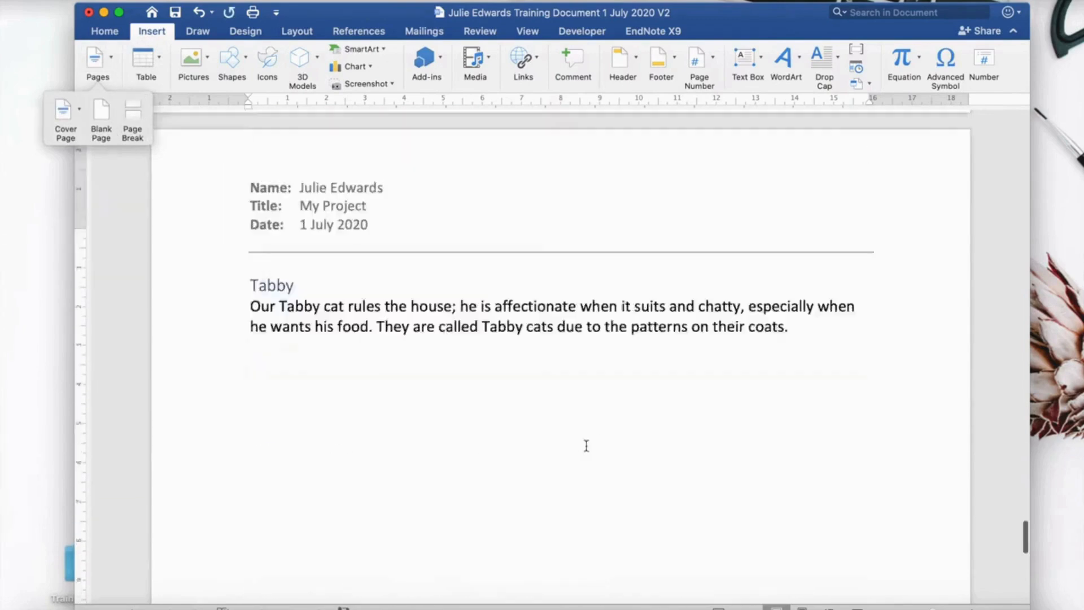
scroll(586, 445, "down", 3)
left_click(265, 253)
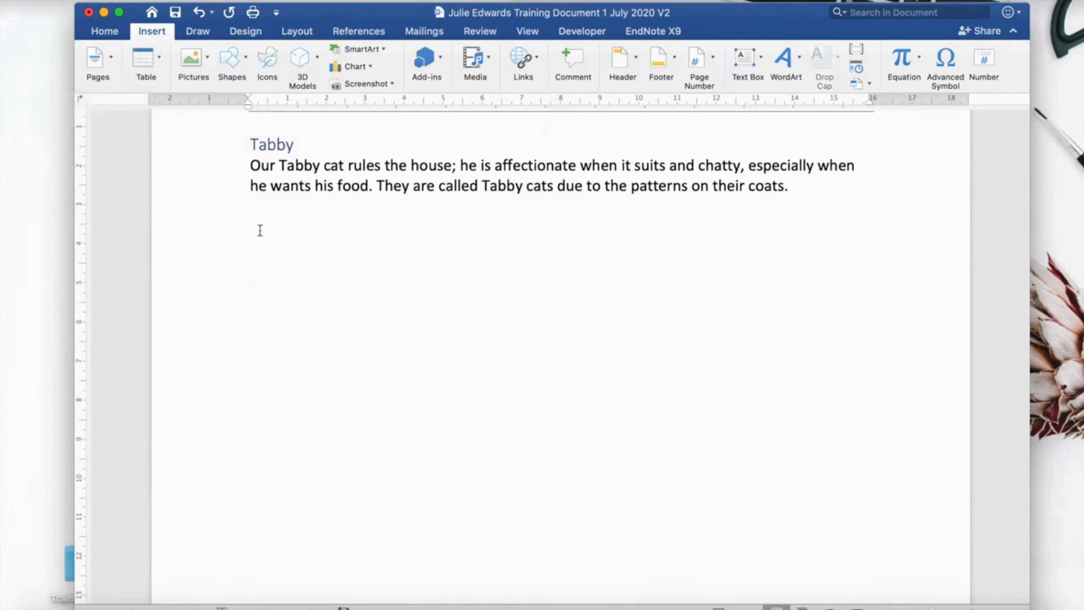
left_click(205, 66)
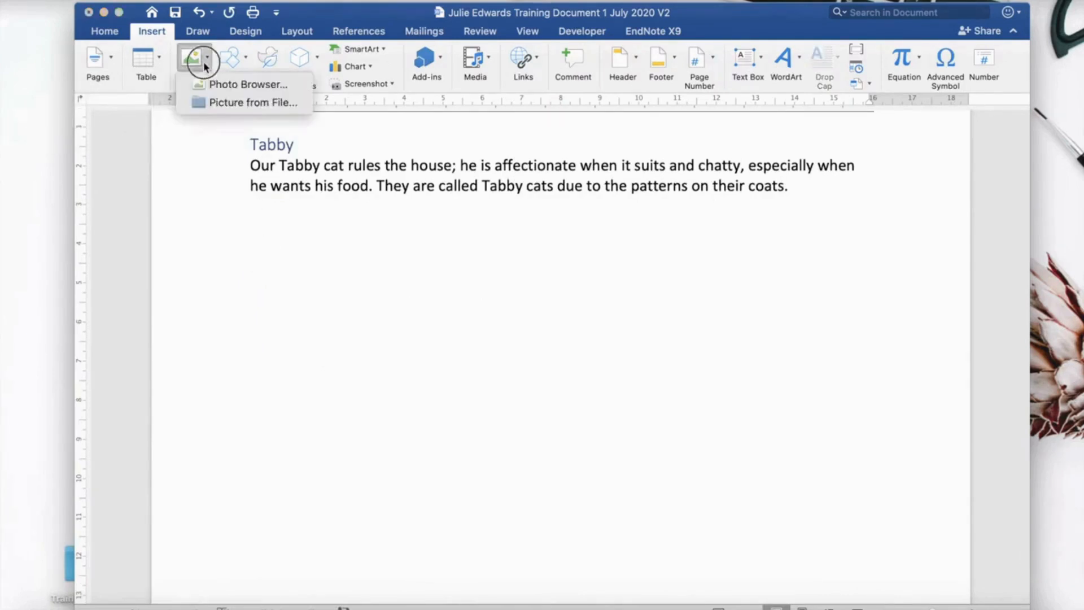
left_click(219, 90)
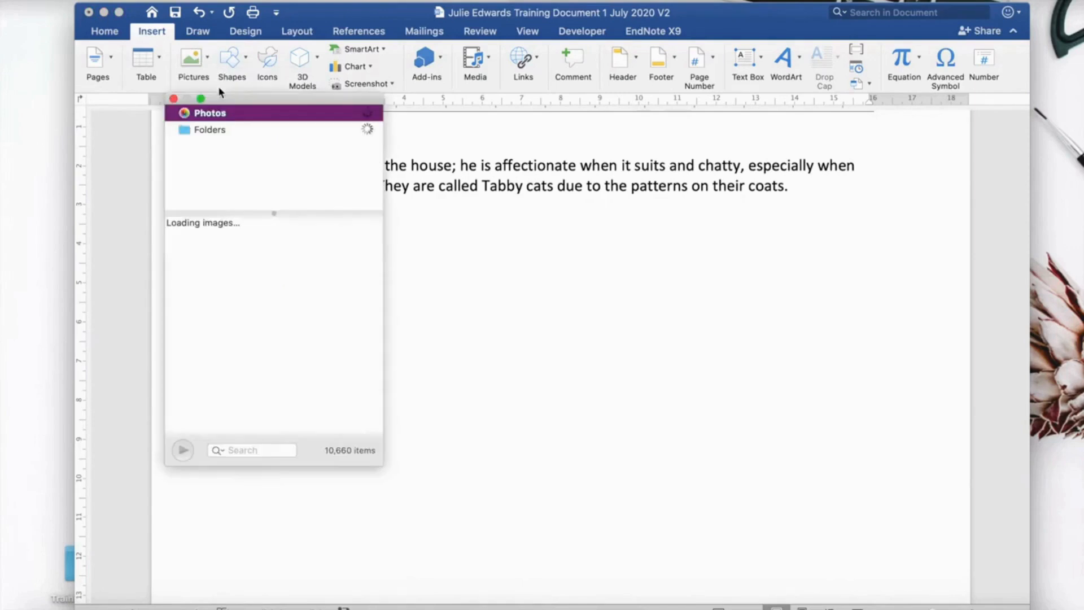
left_click(174, 99)
Insert Tabby Cats.png below the Tabby paragraph and shrink it proportionally to about 5.45 cm high and 6.5 cm wide.
left_click(195, 56)
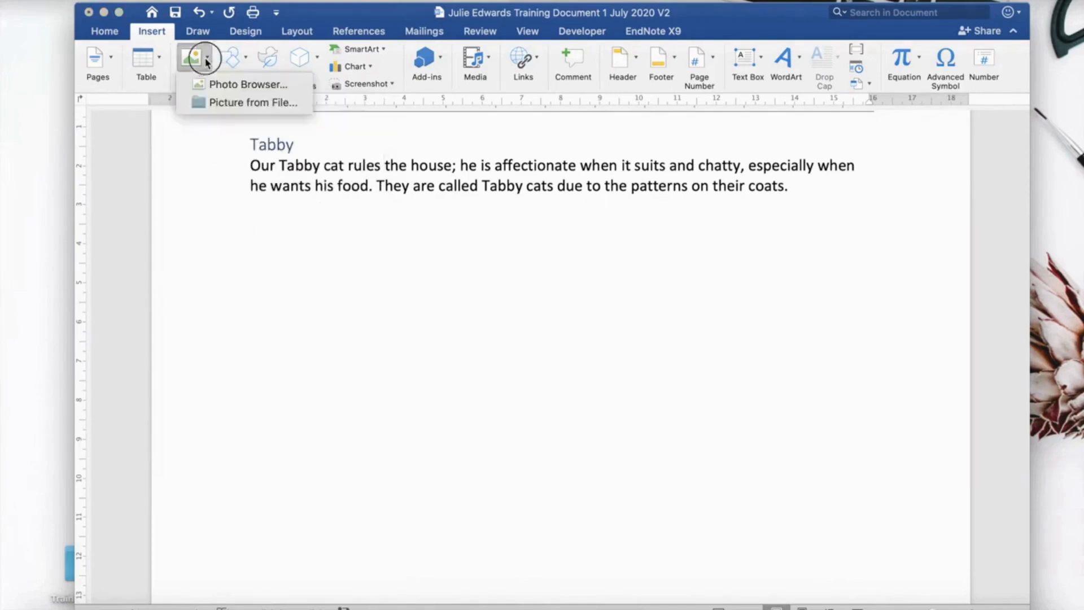
left_click(214, 103)
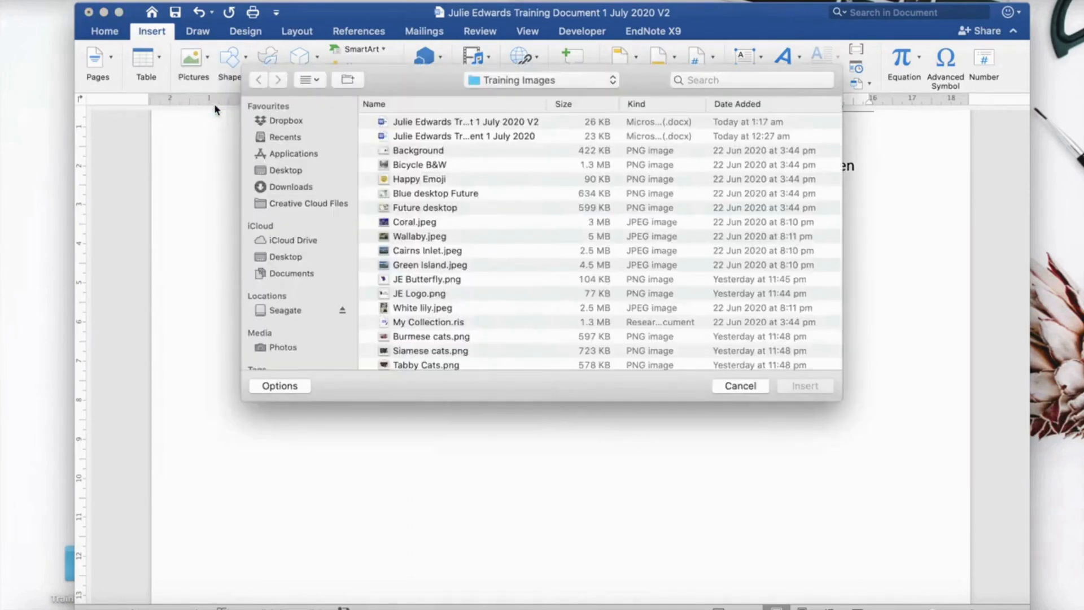
scroll(428, 301, "down", 5)
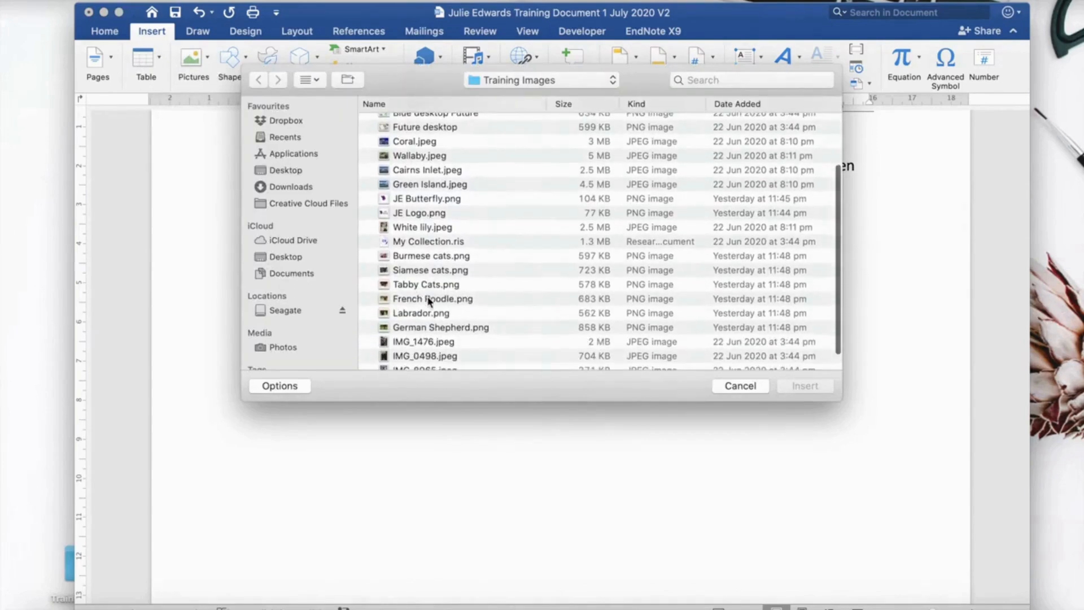
left_click(426, 286)
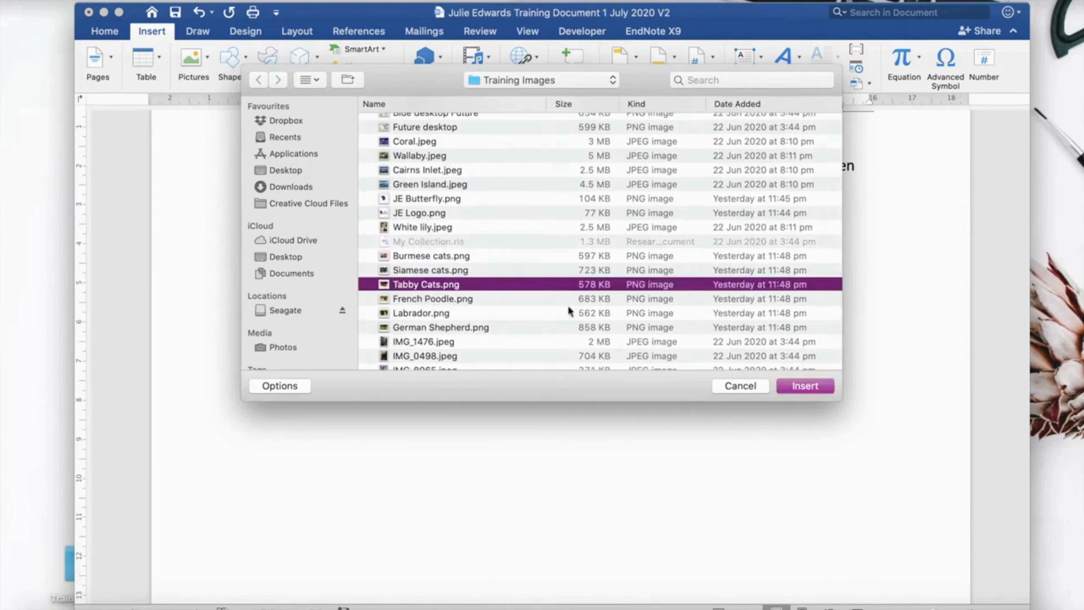
left_click(805, 386)
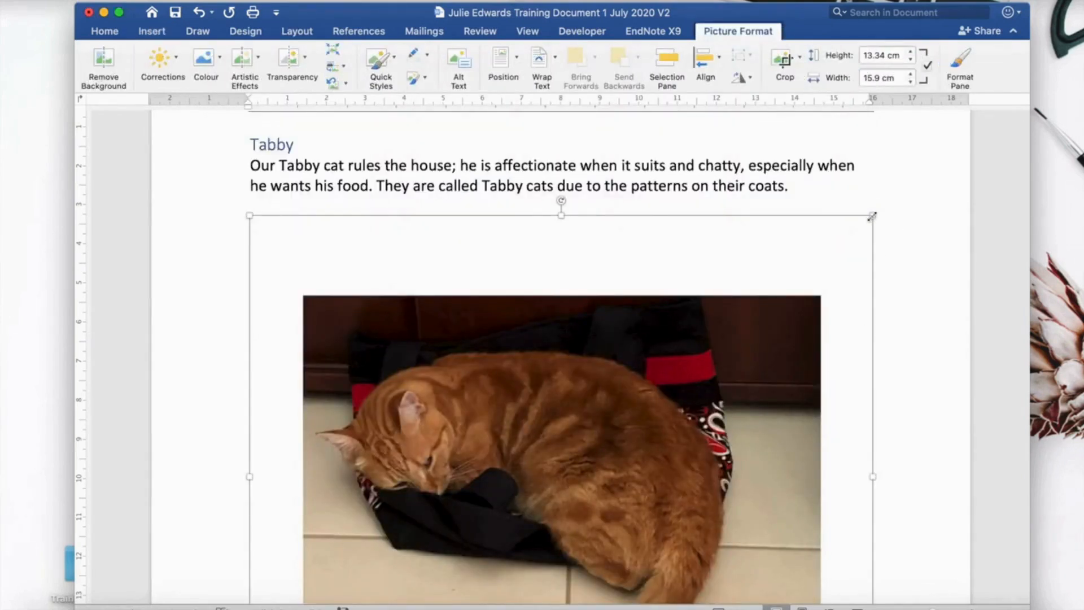
left_click_drag(872, 216, 452, 523)
left_click(619, 430)
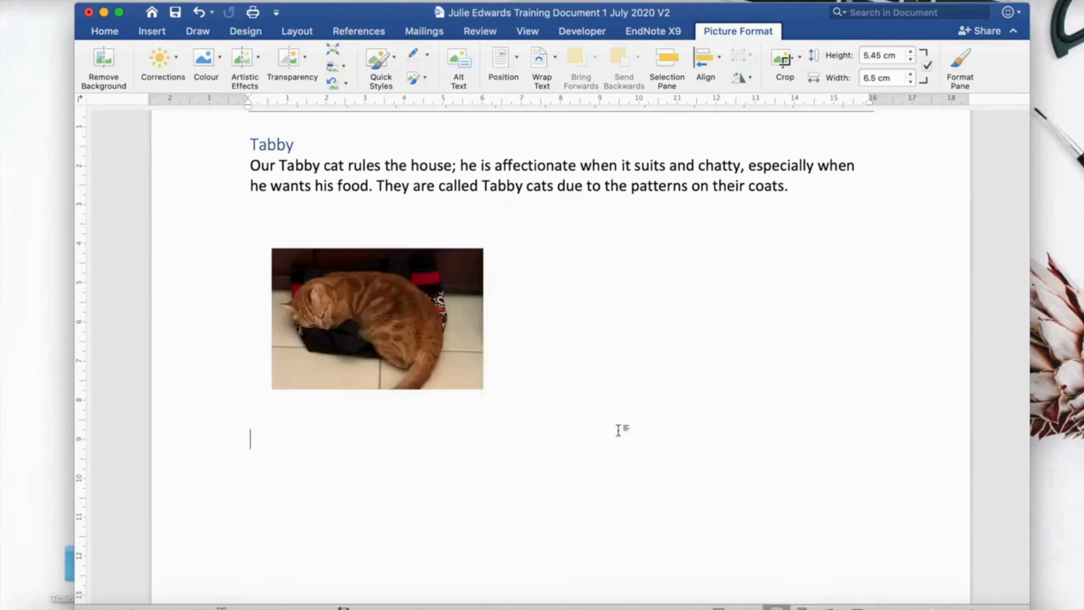
Add a blank line below the German Shepherd picture, before the Labrador heading.
scroll(618, 430, "up", 15)
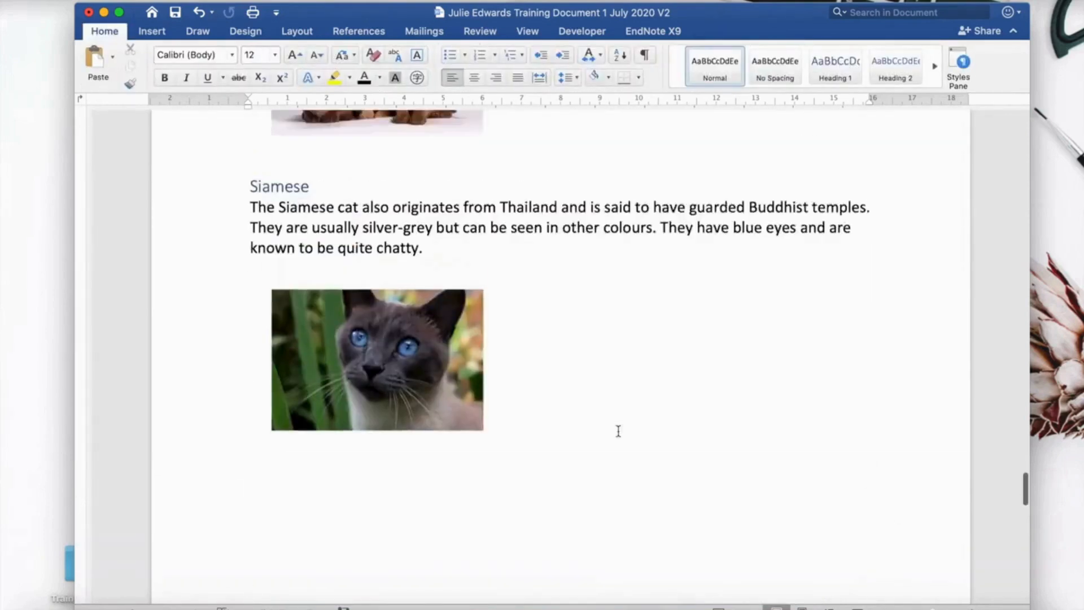
scroll(618, 430, "up", 20)
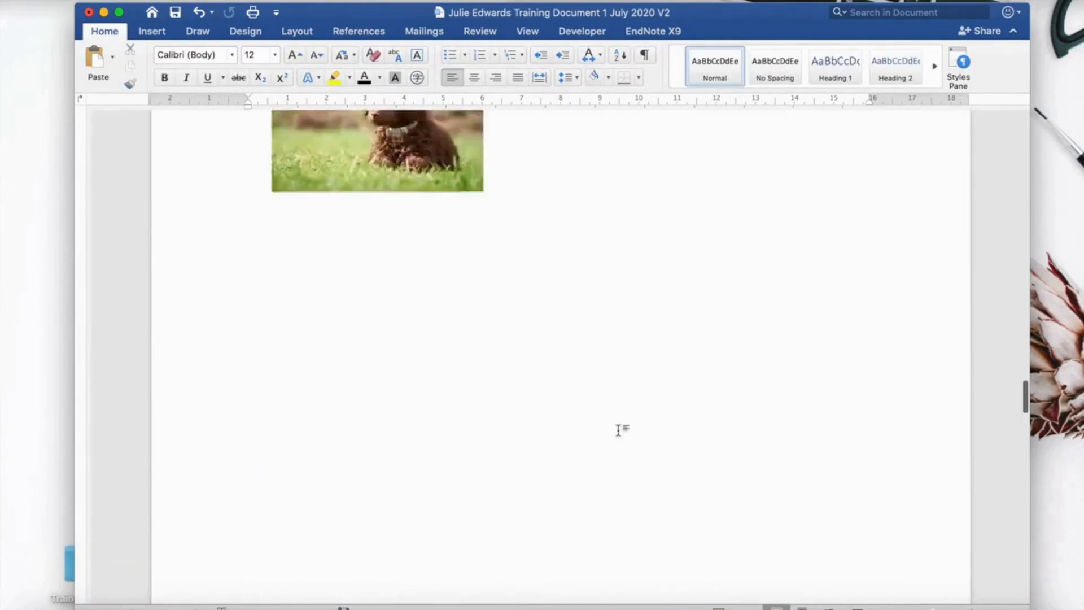
scroll(618, 430, "up", 20)
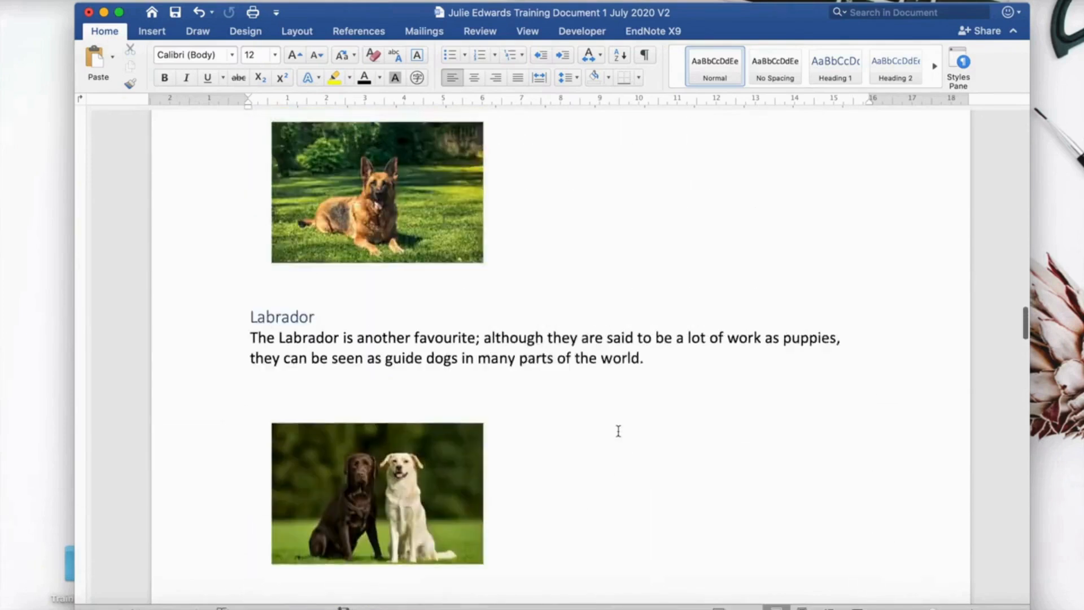
scroll(618, 430, "up", 5)
left_click(524, 393)
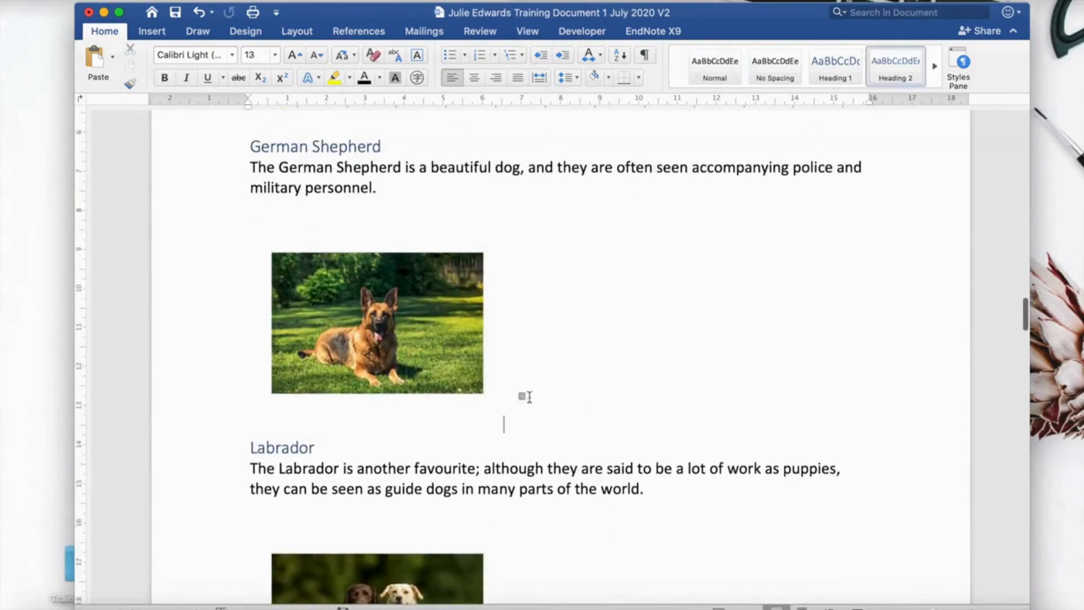
key("Return")
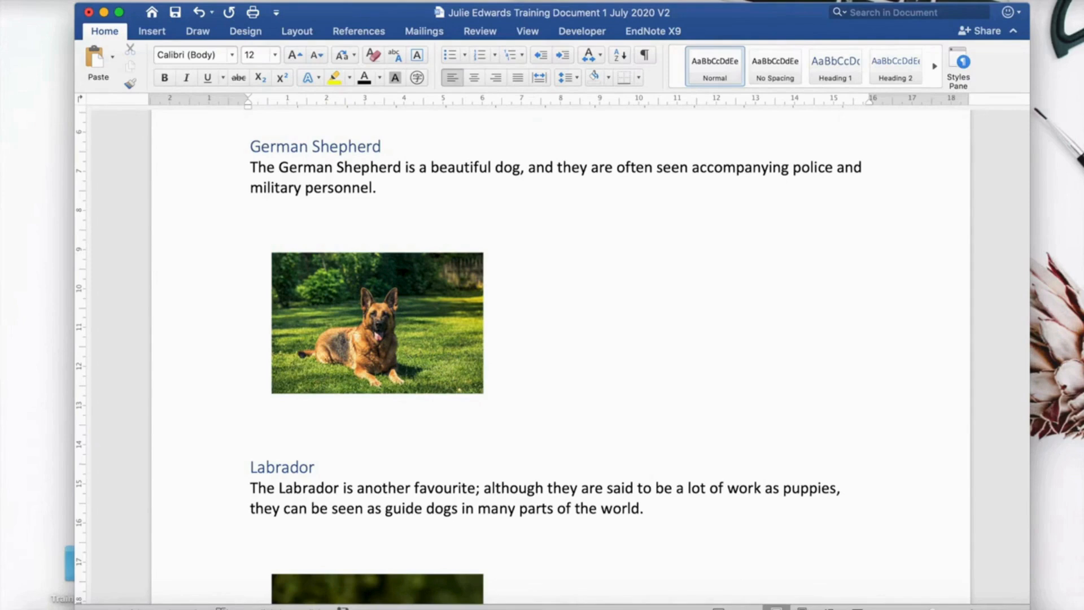
Insert the caption "Figure 1: German Shepherd" on the blank line below the German Shepherd picture.
left_click(365, 35)
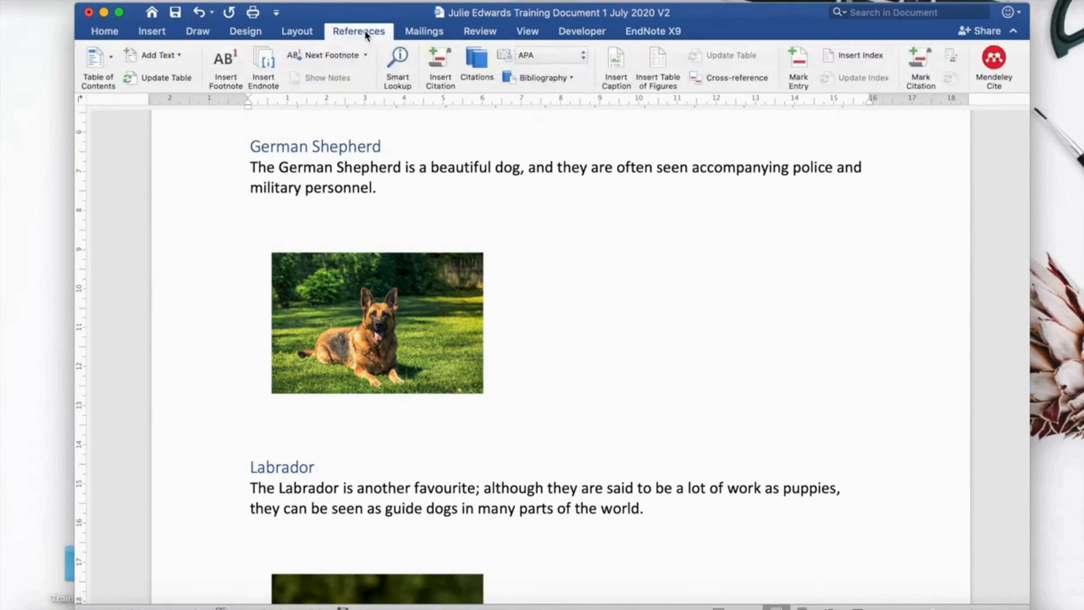
left_click(621, 85)
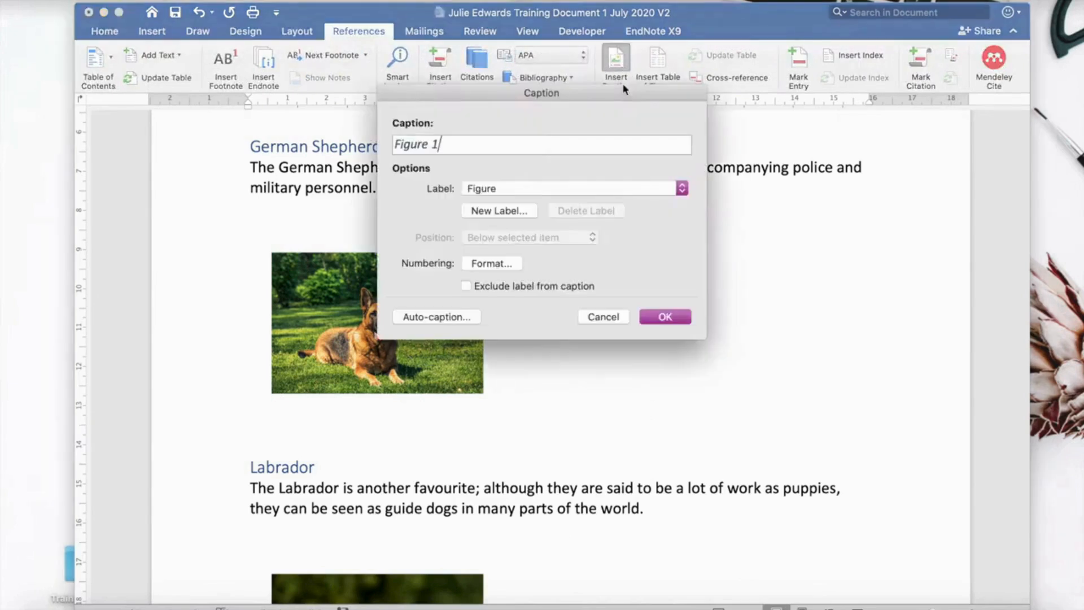
left_click(448, 145)
type(": German Shepherd")
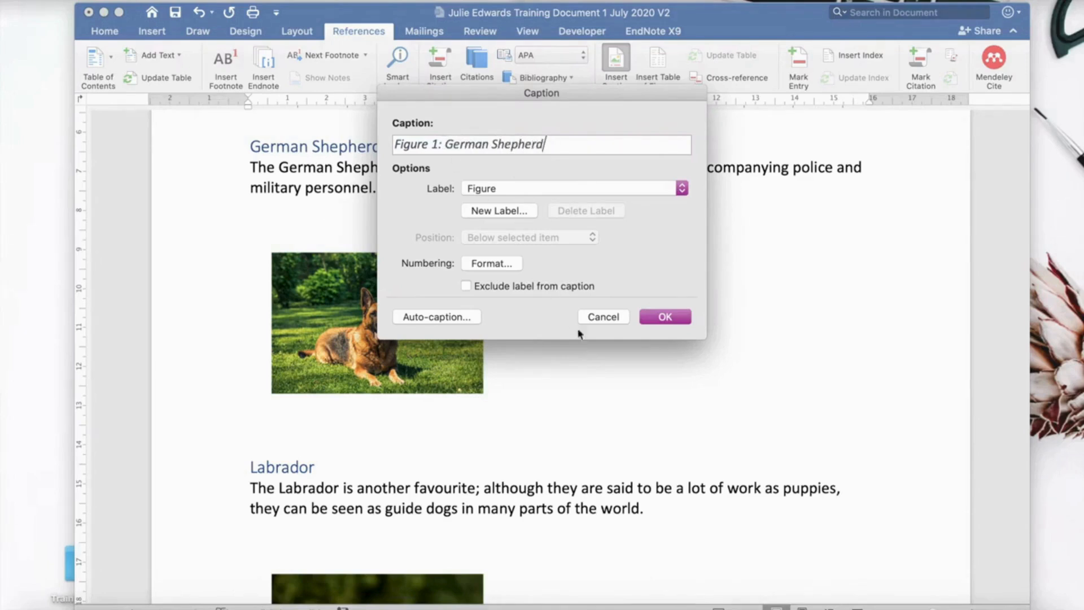
left_click(656, 316)
Insert the caption "Figure 2: Labradors" on the blank line below the Labrador picture.
scroll(658, 317, "down", 3)
scroll(656, 318, "down", 5)
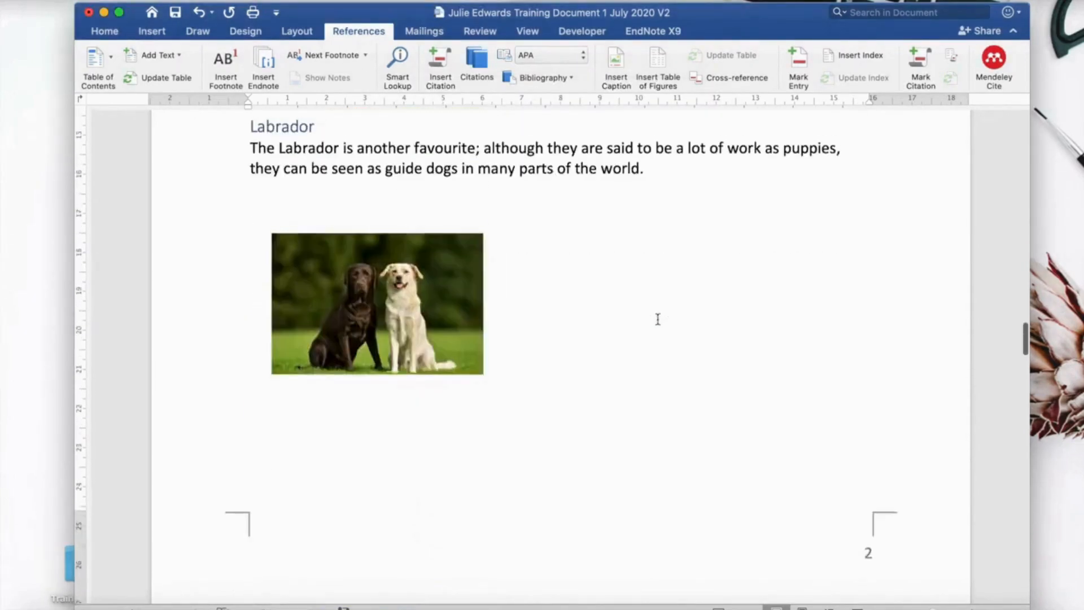
left_click(273, 399)
left_click(275, 429)
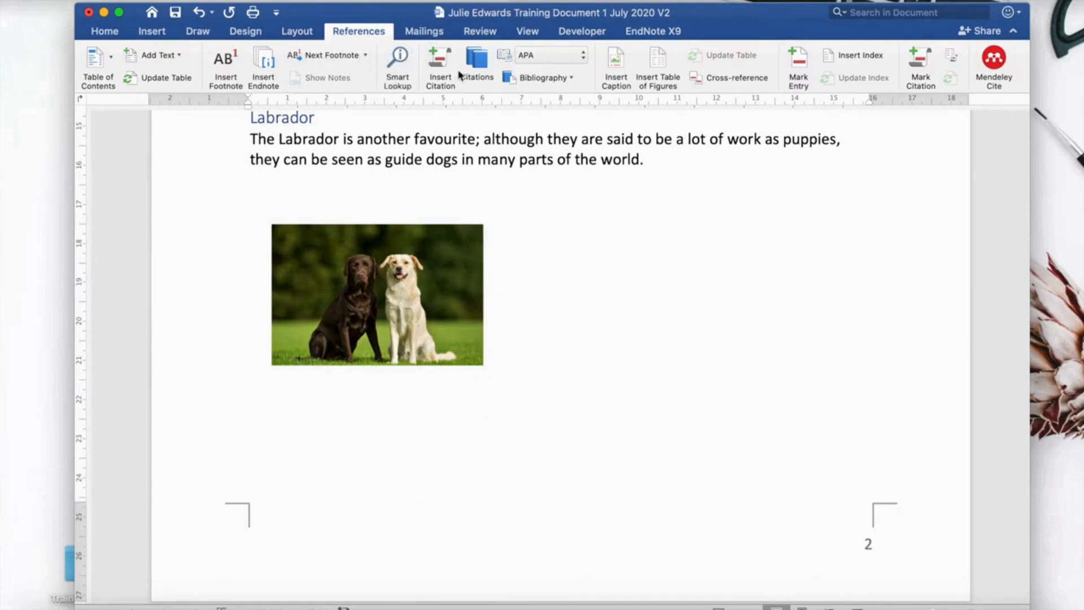
left_click(617, 82)
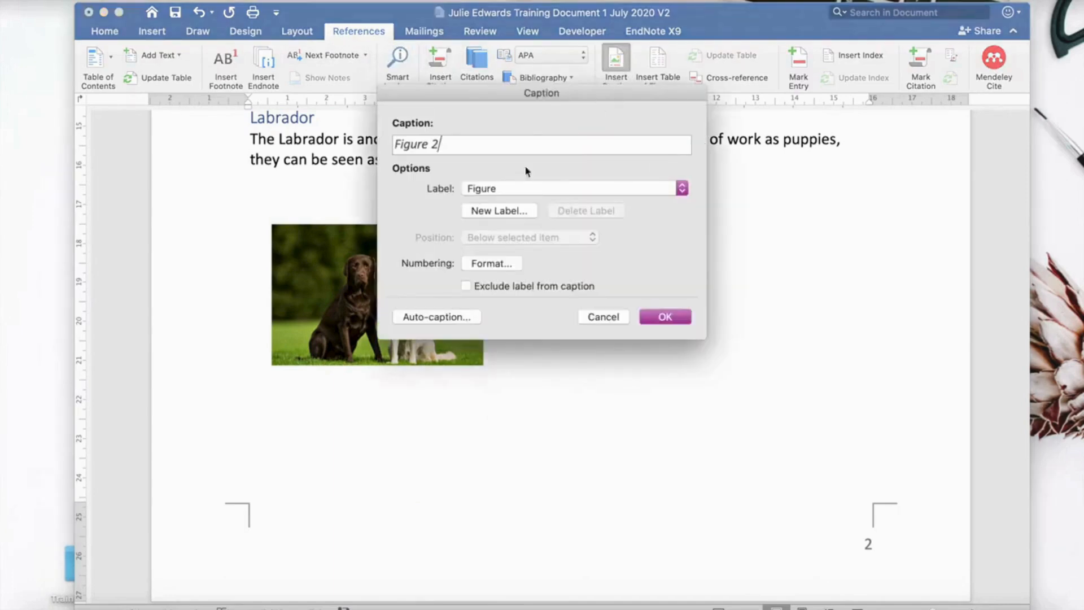
type(": Labrad")
key("BackSpace")
left_click(666, 317)
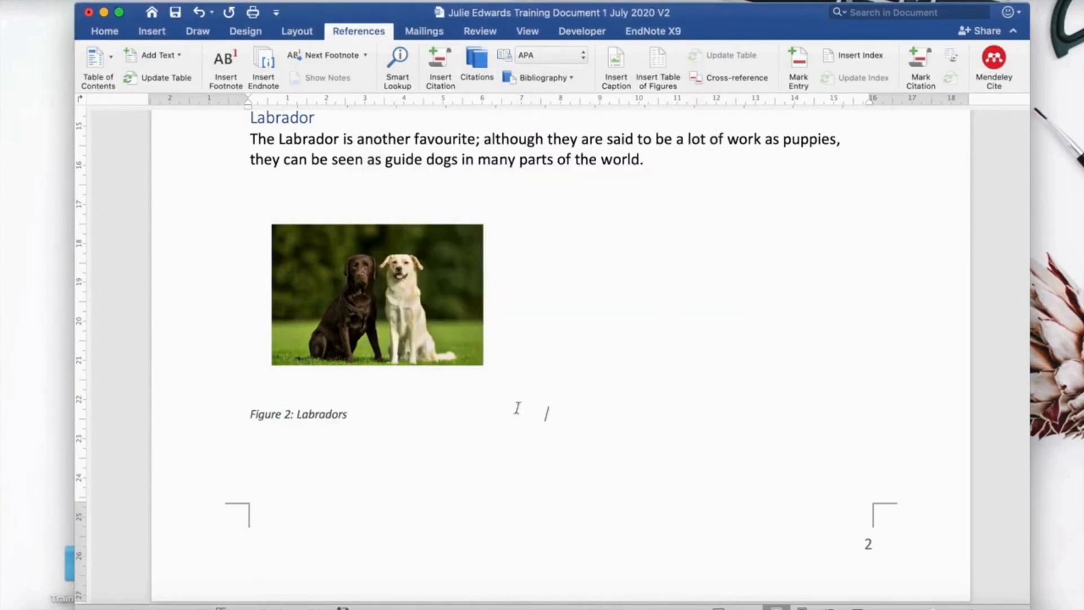
scroll(515, 406, "down", 15)
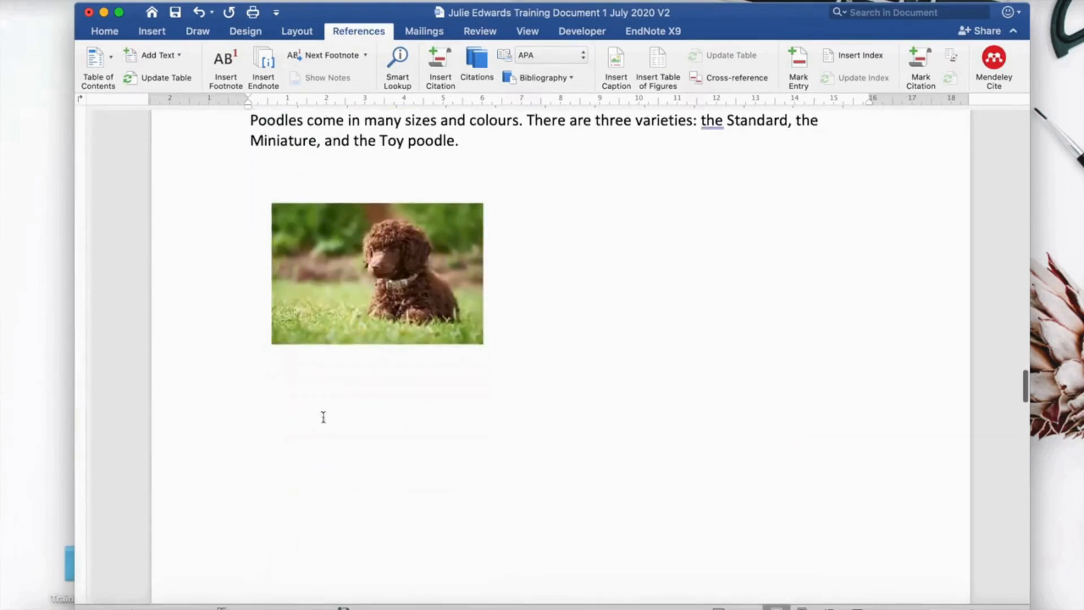
left_click(279, 391)
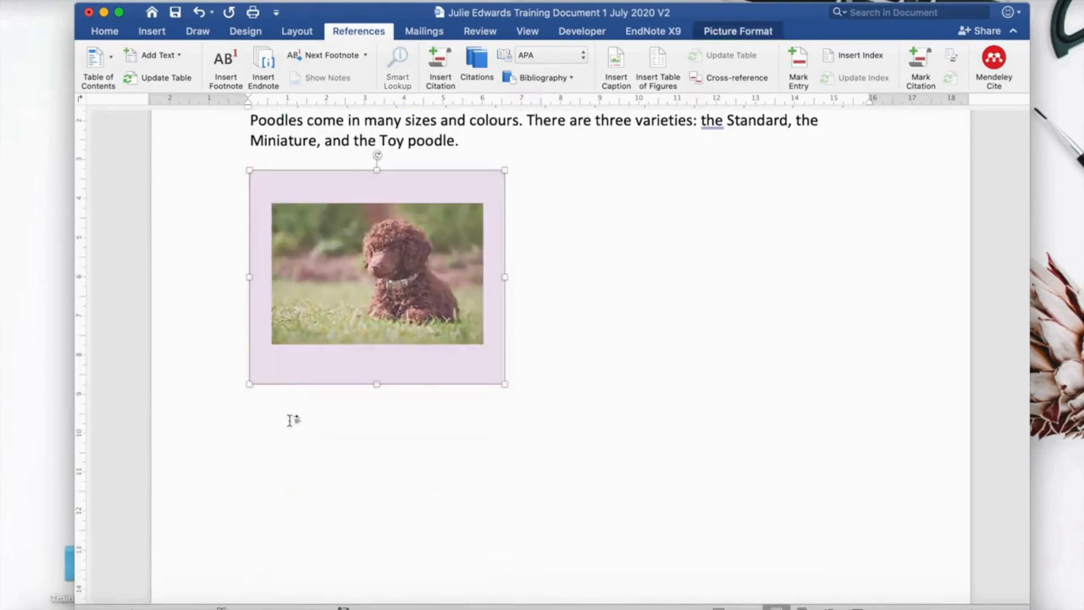
left_click(559, 381)
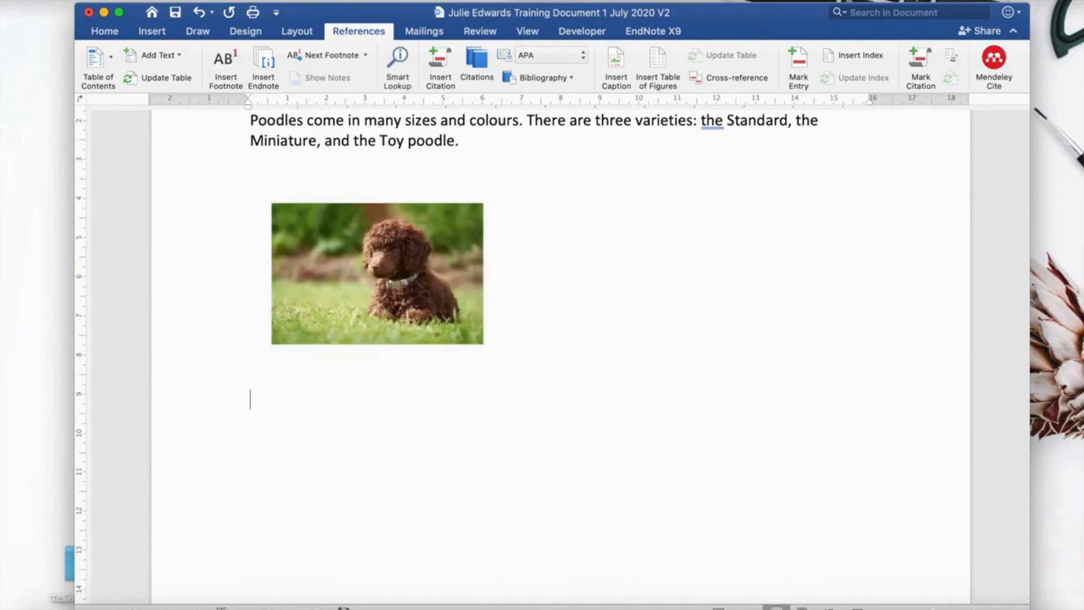
Add a blank line below the Burmese picture, before the Siamese heading.
scroll(515, 350, "down", 2)
scroll(515, 350, "down", 15)
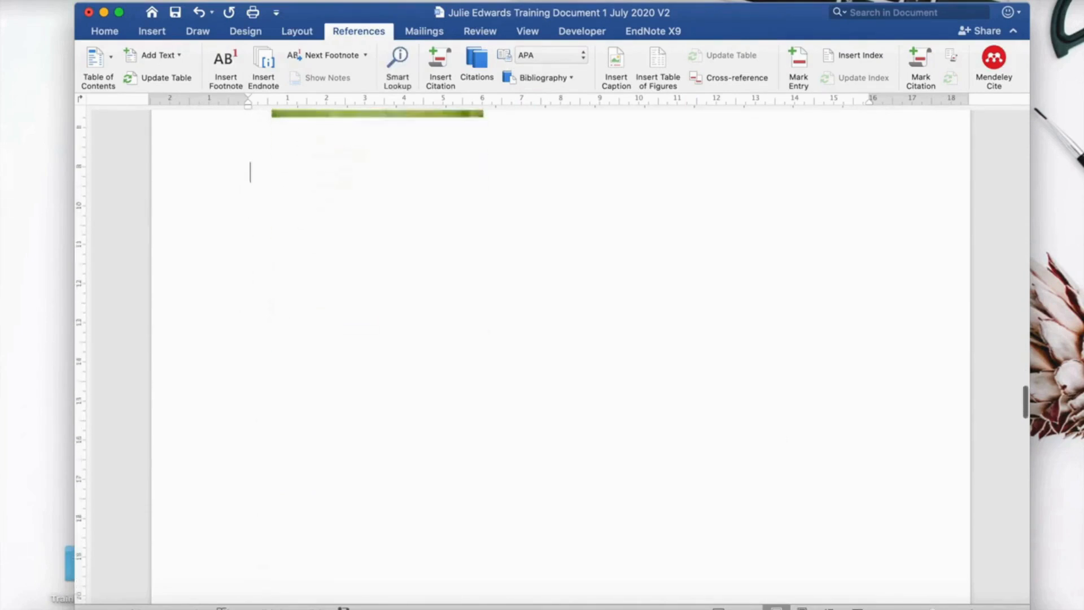
scroll(516, 350, "down", 12)
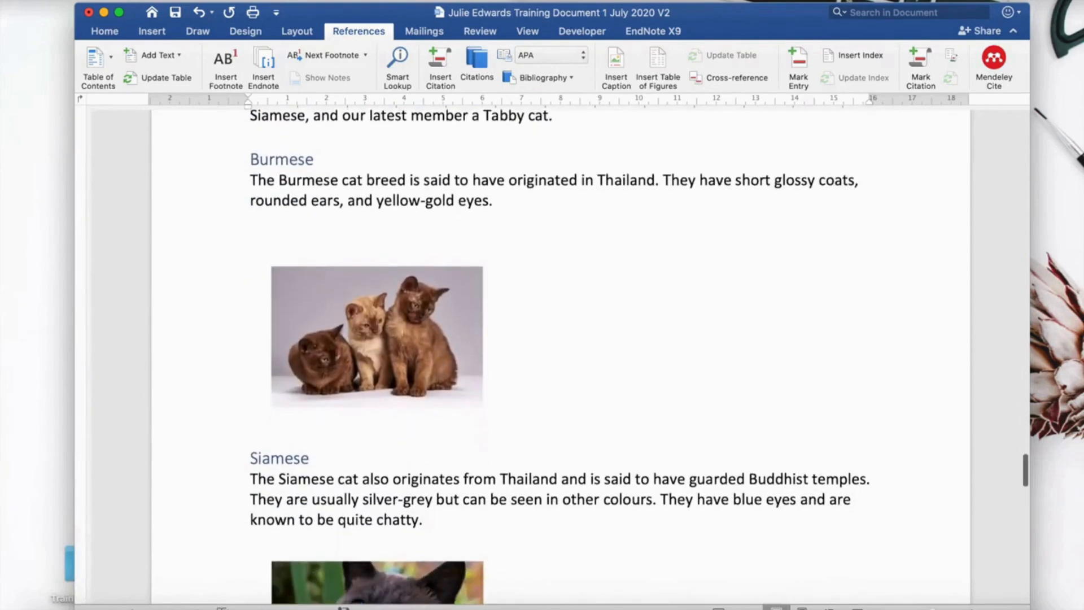
left_click(278, 434)
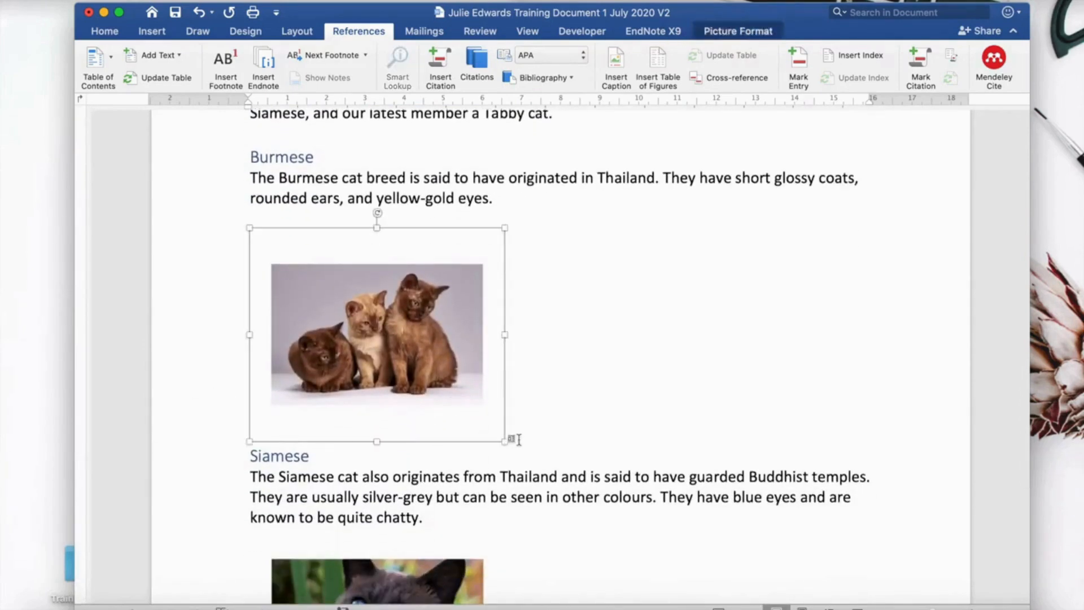
left_click(515, 435)
key("Return")
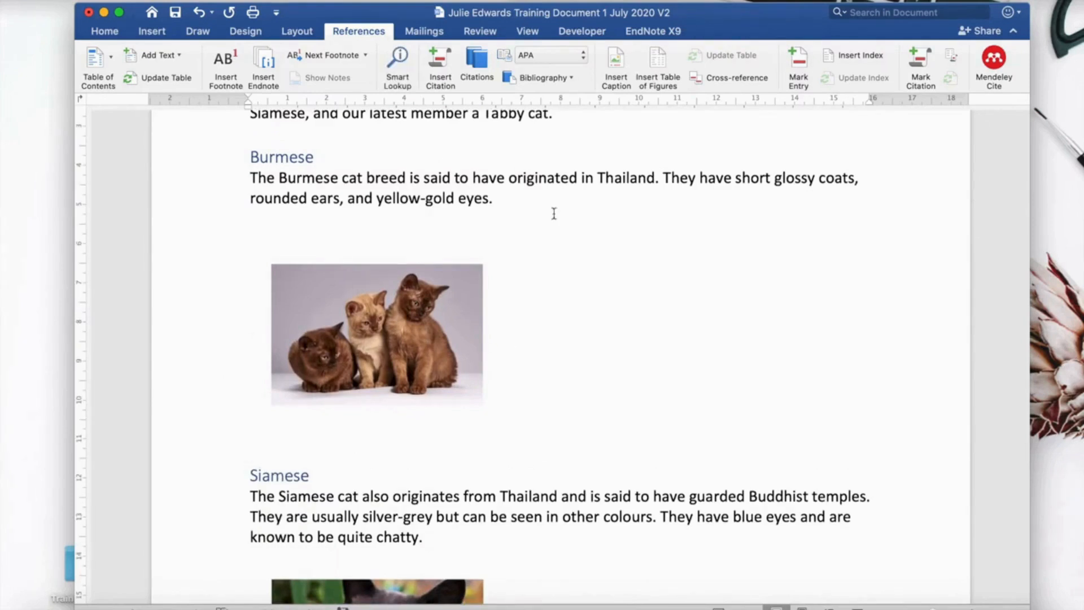
Insert the caption "Figure 3: Burmese Kittens" on the new line below the Burmese picture.
left_click(615, 65)
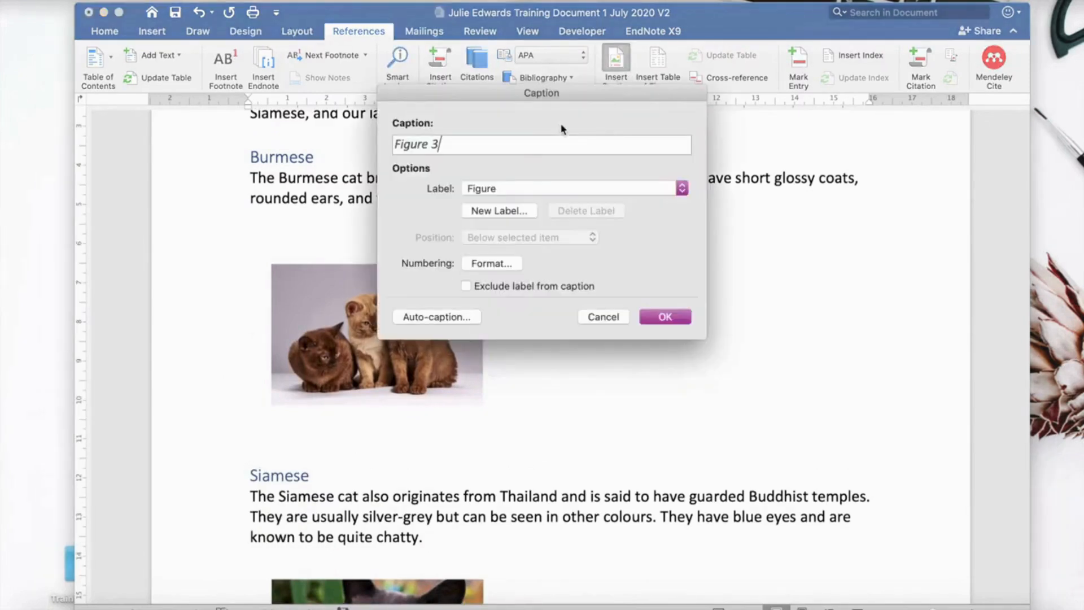
type(": Burmese Kittend")
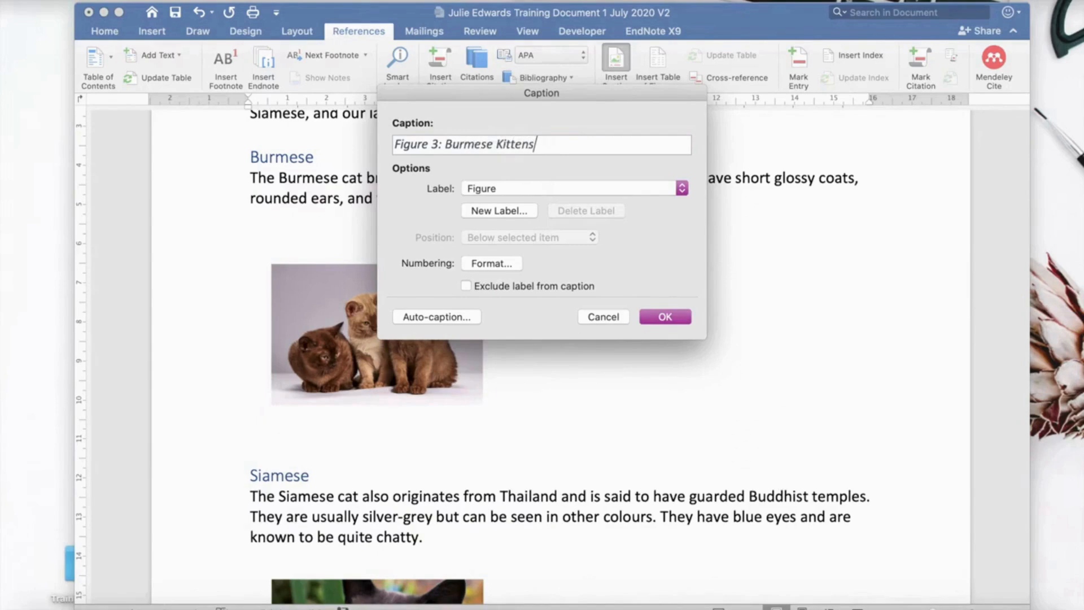
left_click(662, 318)
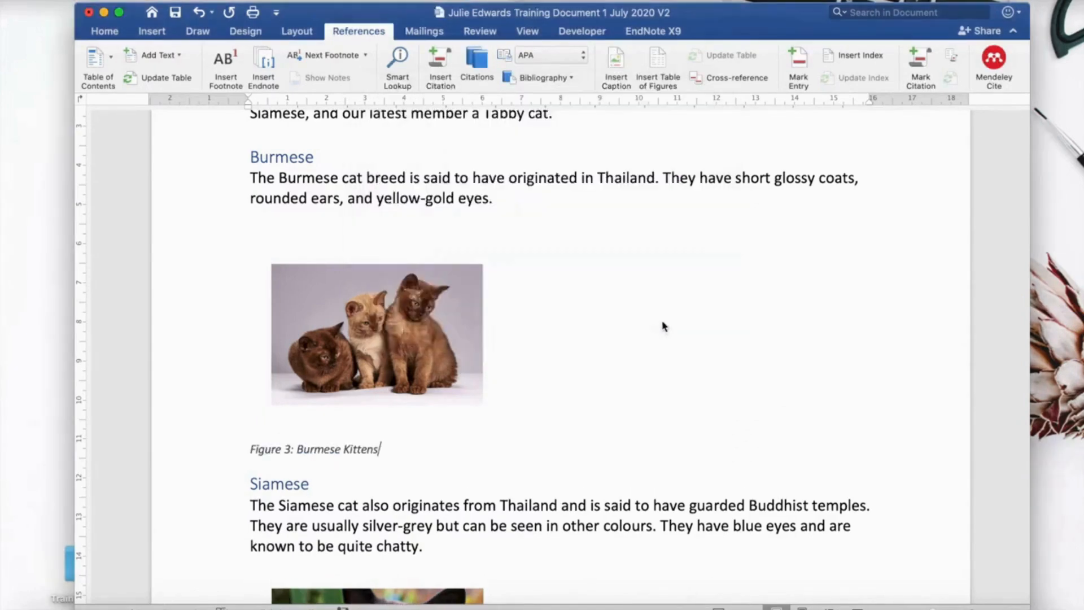
Go back to the Poodle picture and insert the caption "Figure 3: Poodle" on the blank line below it.
scroll(638, 394, "up", 1)
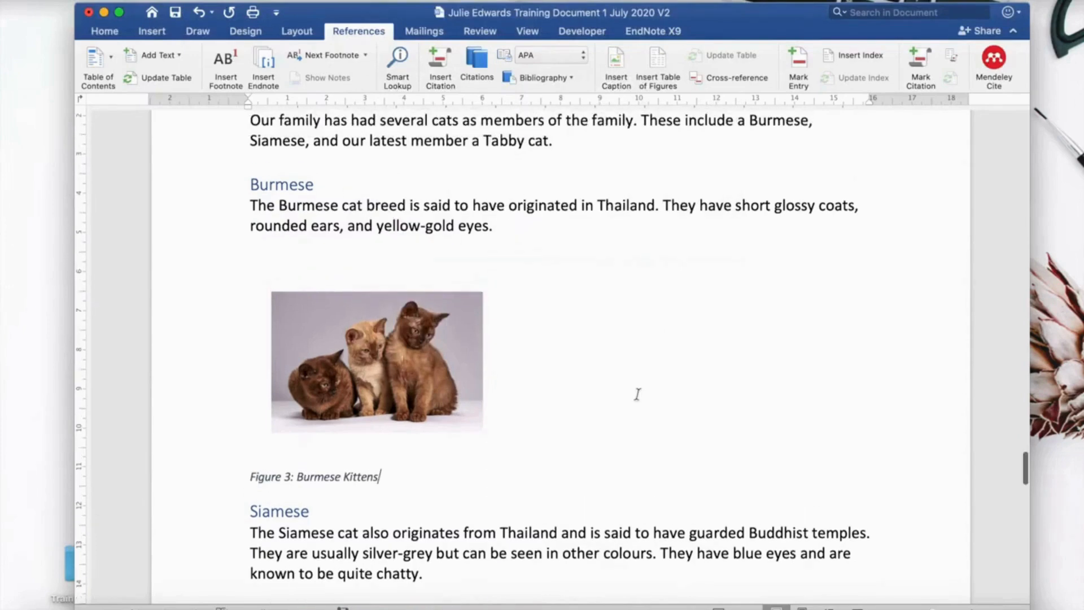
scroll(637, 393, "up", 10)
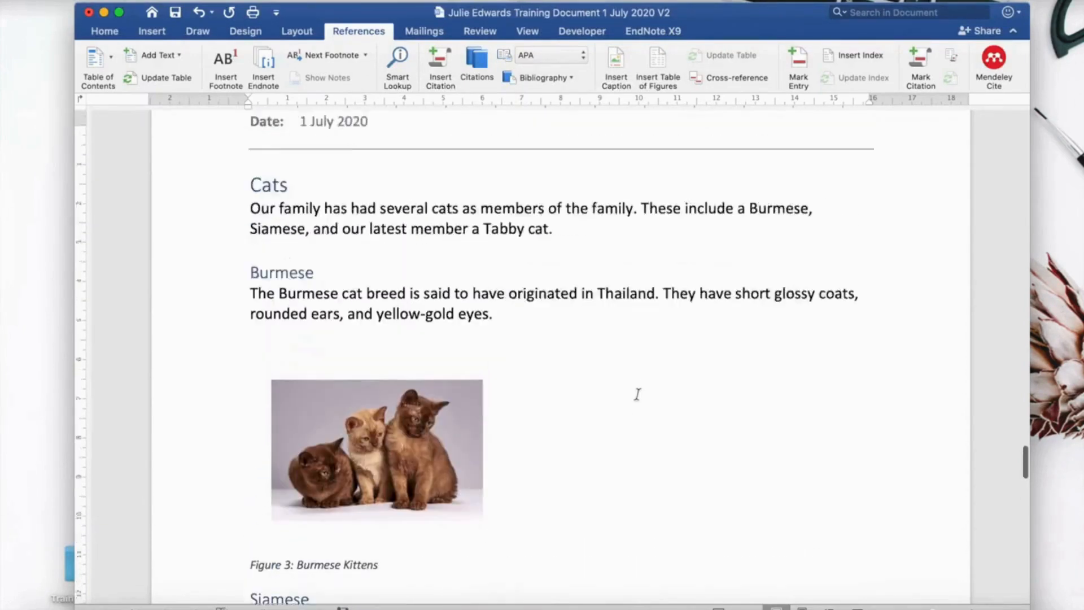
scroll(639, 399, "up", 10)
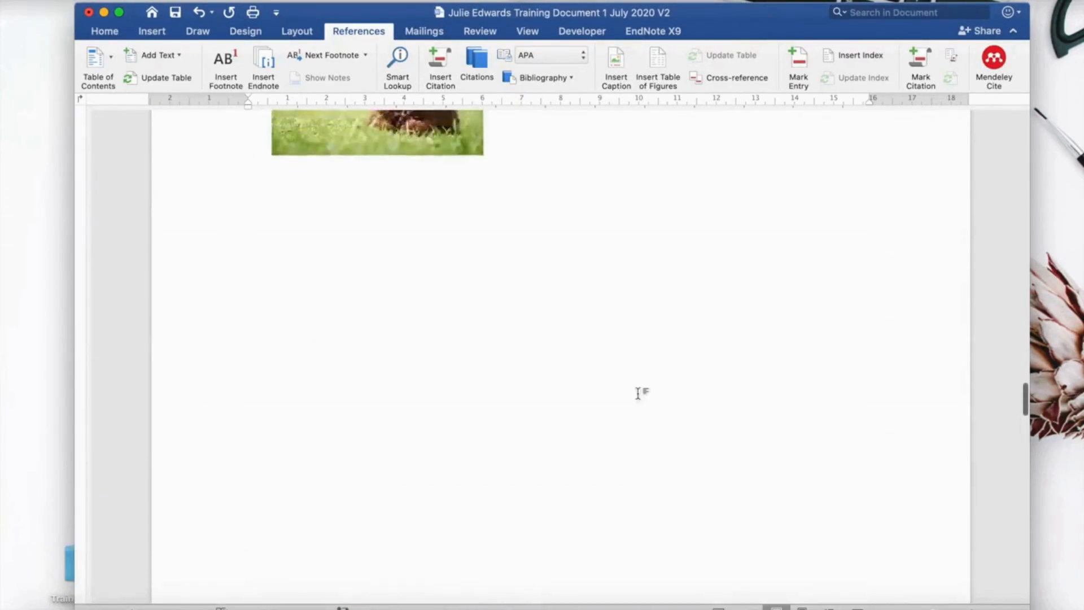
left_click(295, 346)
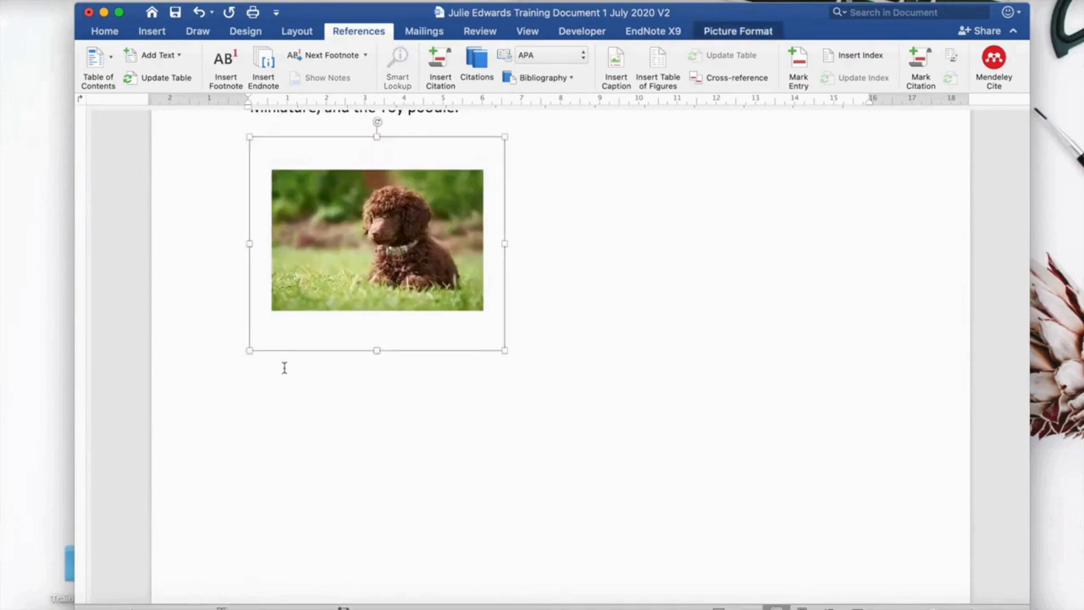
left_click(283, 368)
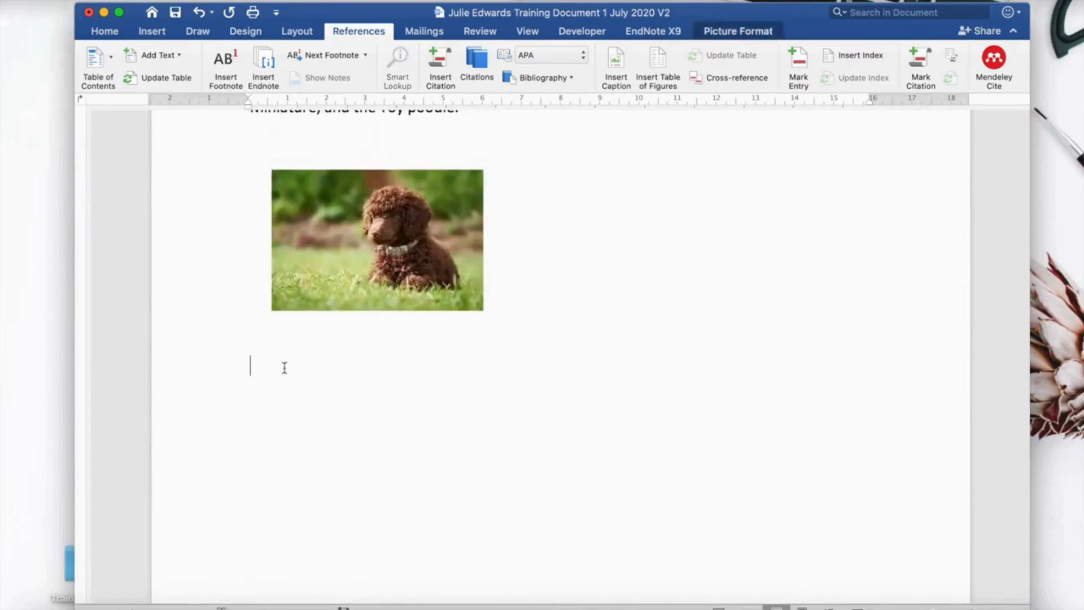
left_click(615, 63)
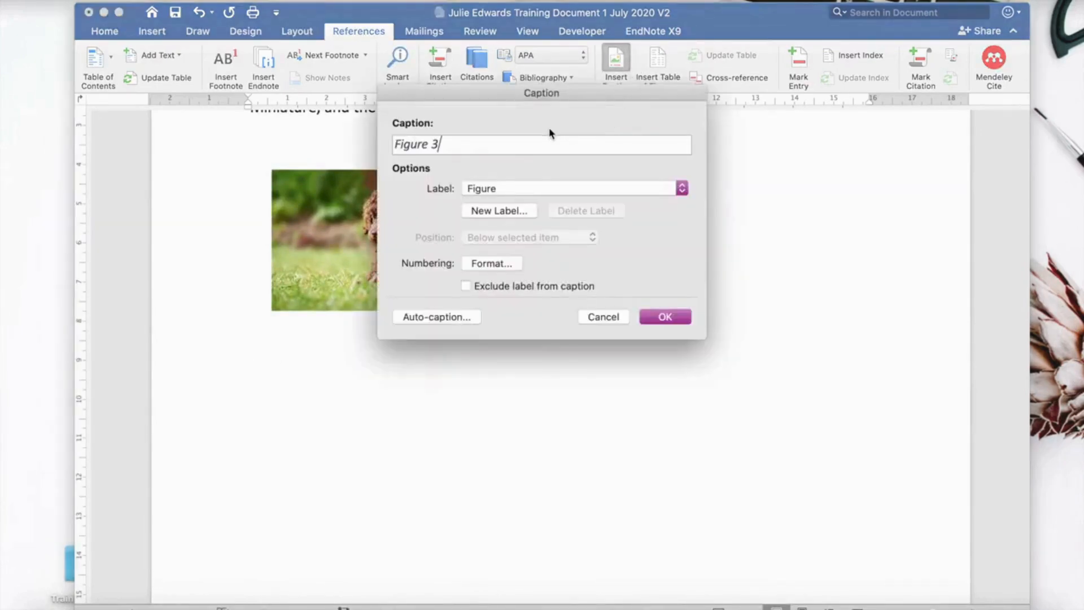
type(":")
type("Poodle")
left_click(666, 315)
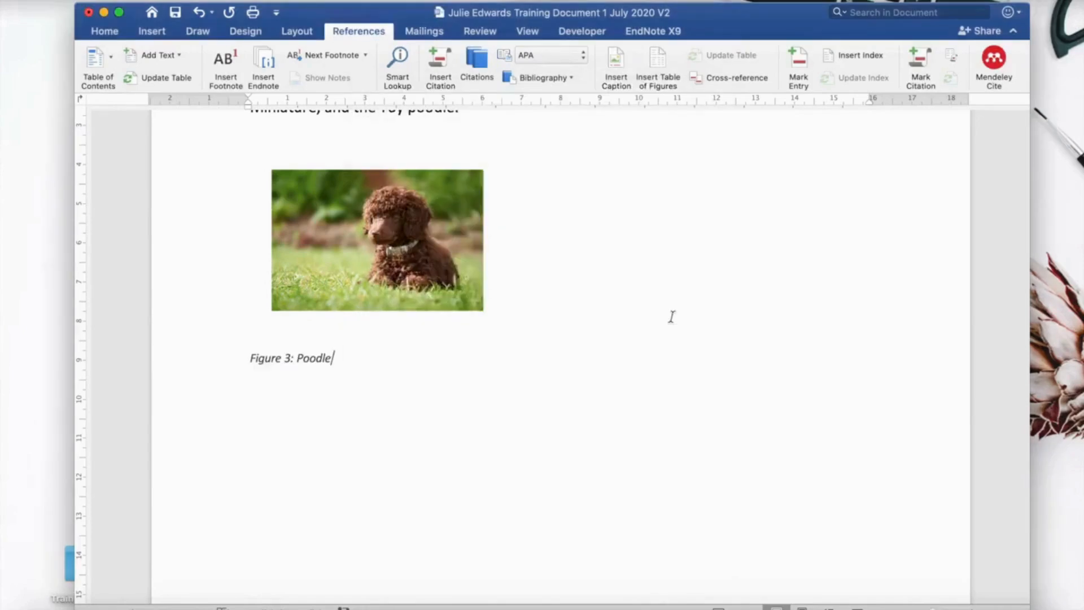
Insert the caption "Figure 5: Siamese" on the blank line below the Siamese cat picture.
scroll(669, 402, "down", 5)
scroll(669, 402, "down", 10)
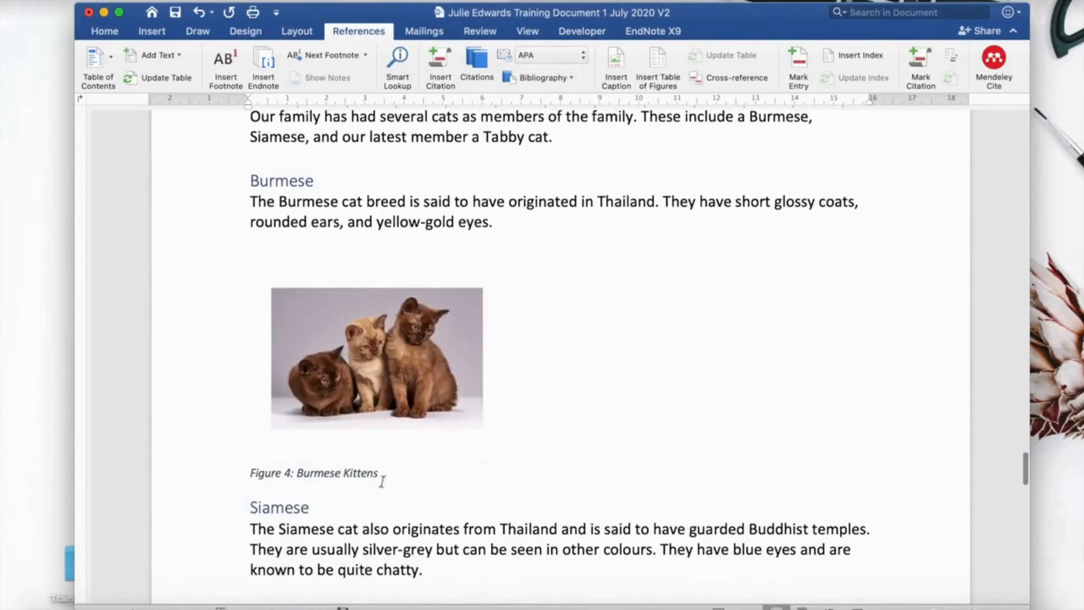
scroll(382, 477, "down", 3)
scroll(383, 483, "down", 2)
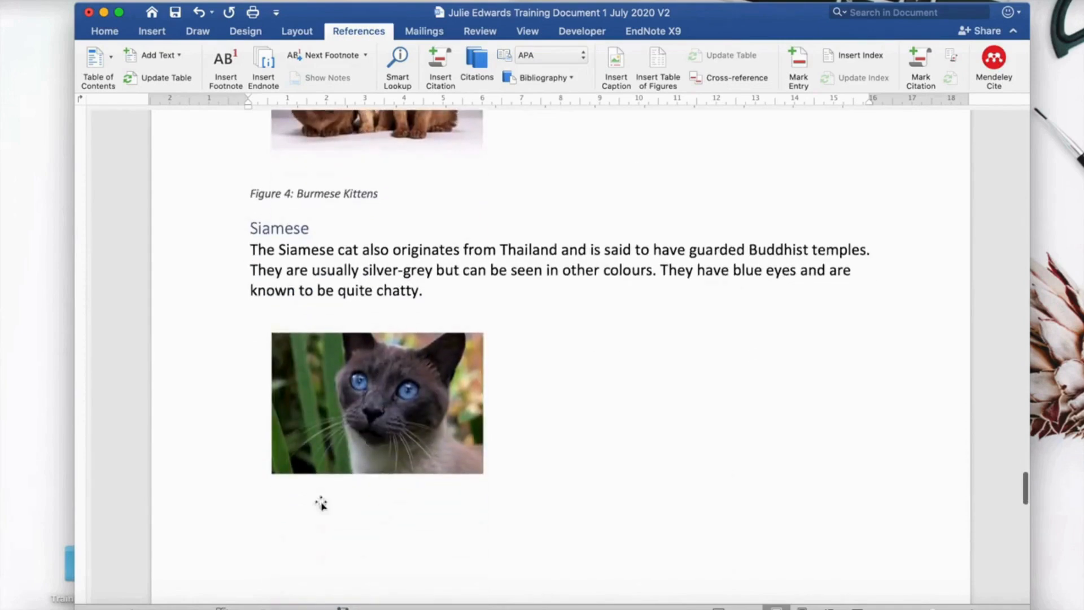
left_click(285, 503)
left_click(292, 530)
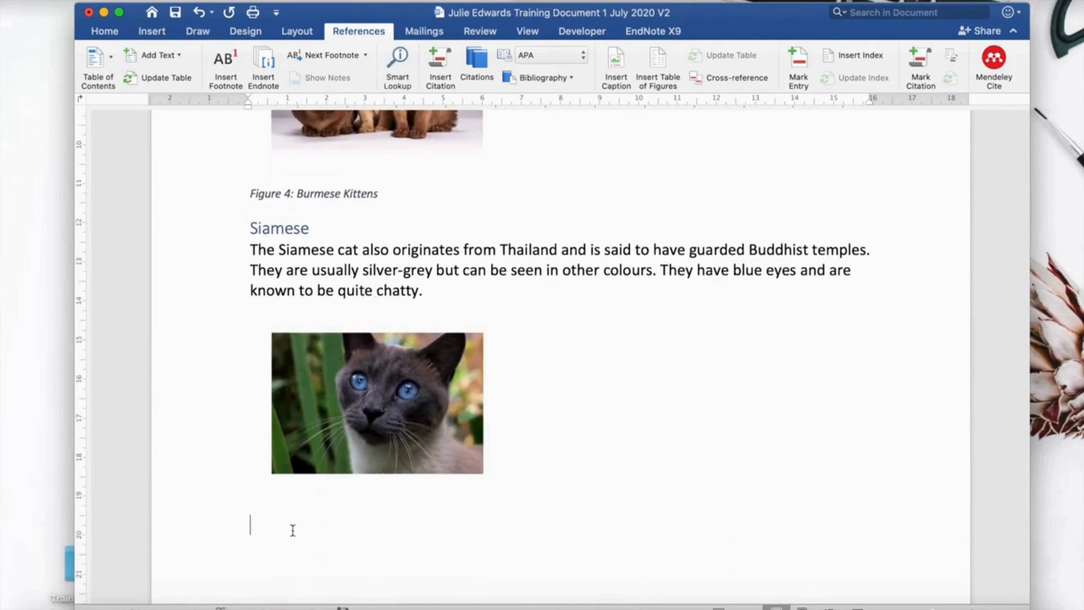
left_click(625, 75)
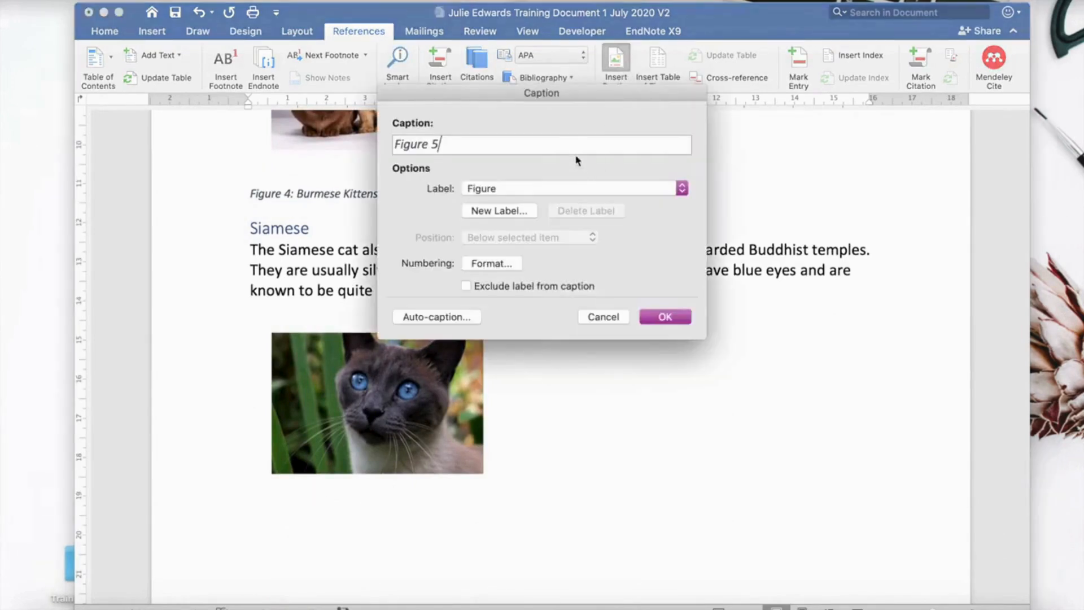
type(": Sima")
key("BackSpace")
key("BackSpace")
type("amese")
left_click(673, 316)
Insert the caption "Figure 6: Tabby Cat" on the blank line below the Tabby cat picture.
scroll(646, 445, "down", 15)
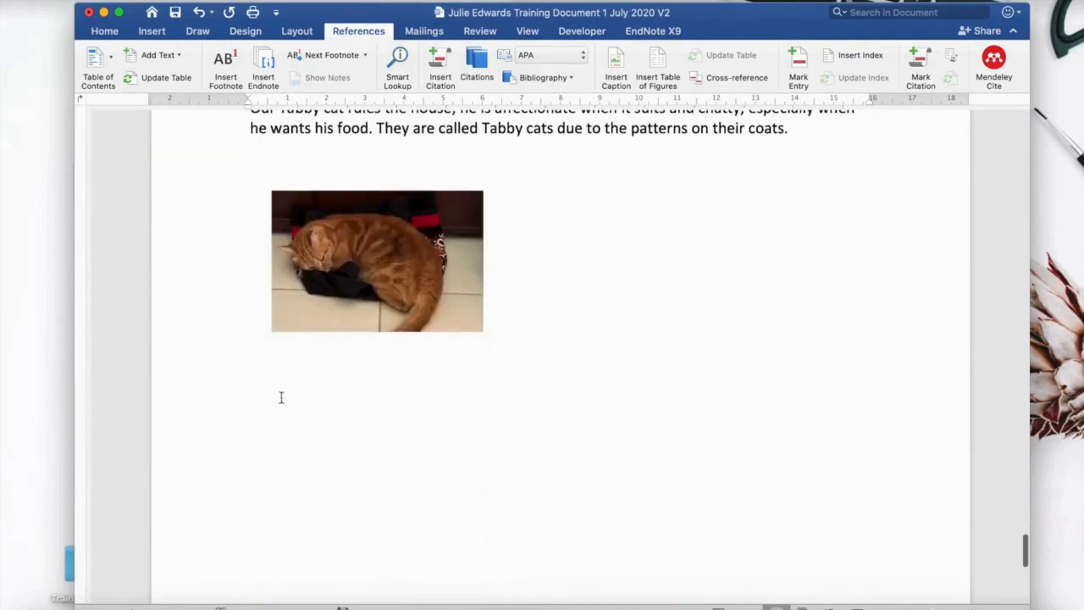
left_click(282, 372)
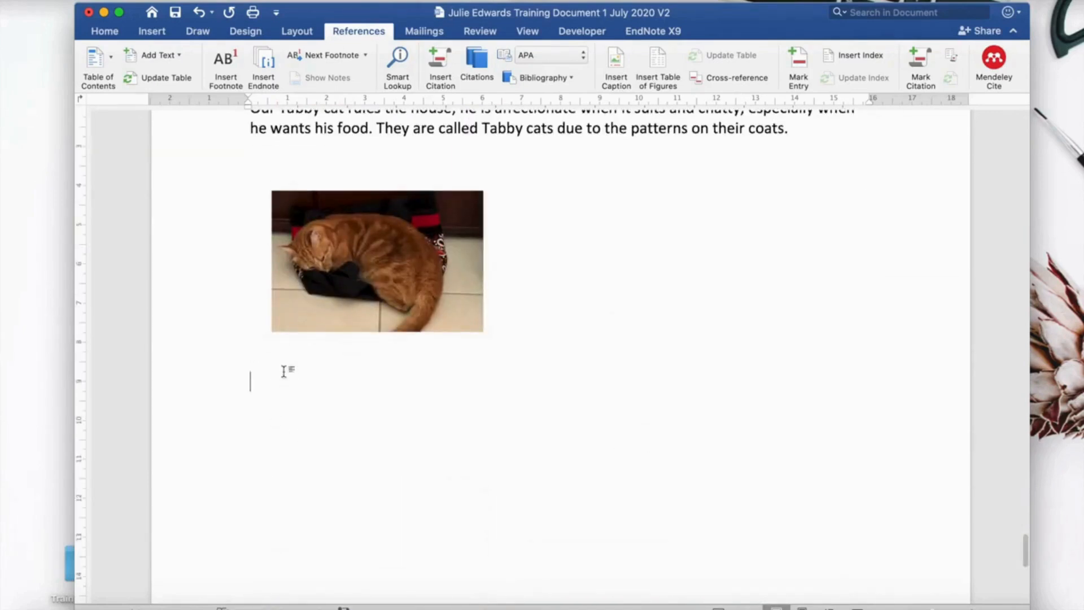
left_click(624, 66)
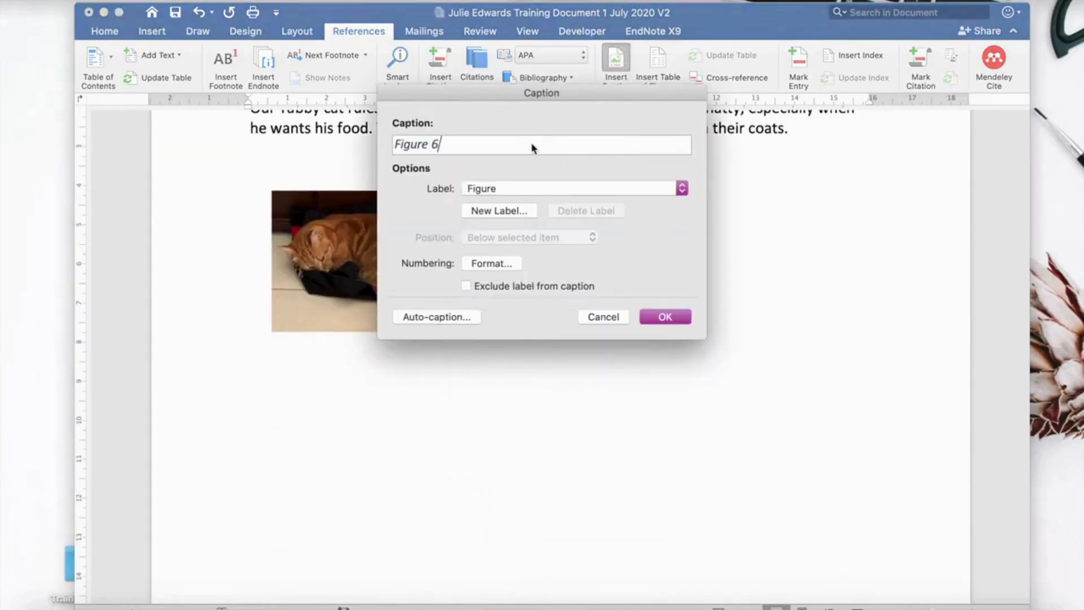
type(": Tabby Cat")
left_click(662, 313)
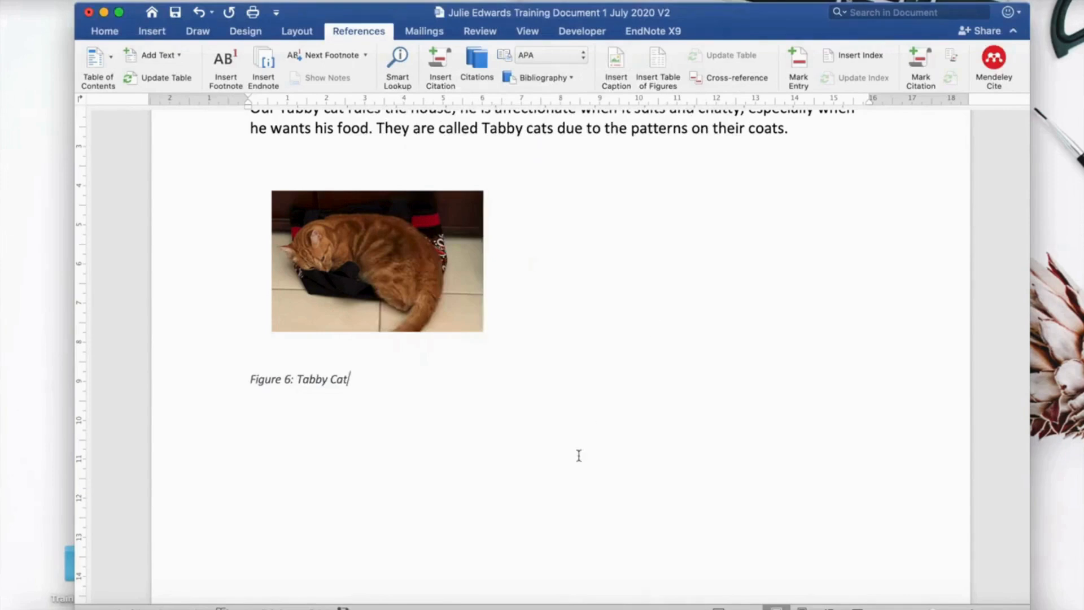
Go back to the table of contents page and add the line "List of Images" below the table.
scroll(500, 312, "up", 3)
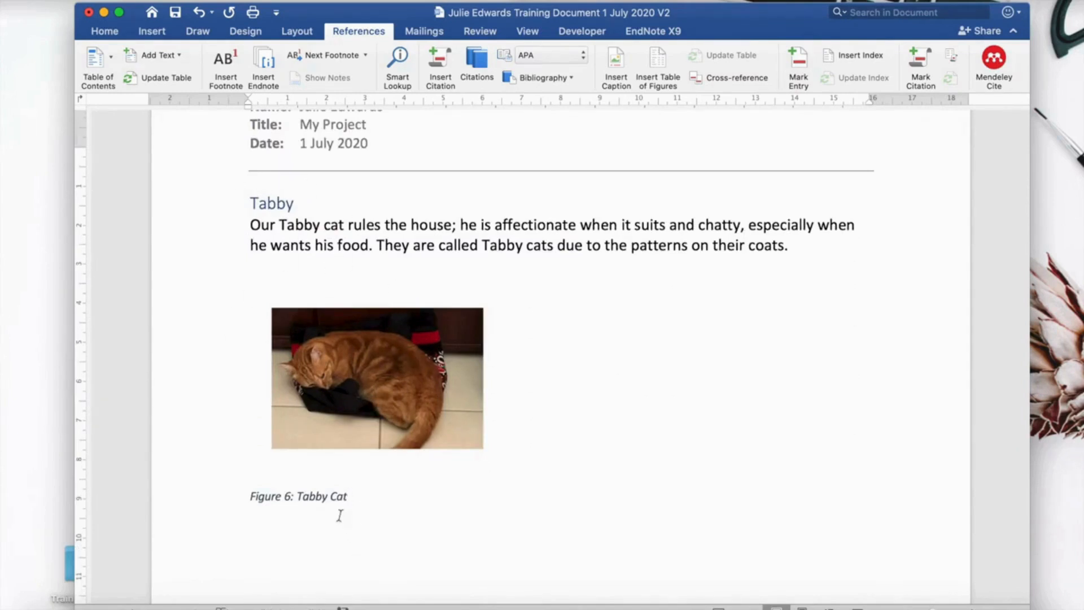
scroll(340, 515, "up", 8)
scroll(340, 516, "up", 20)
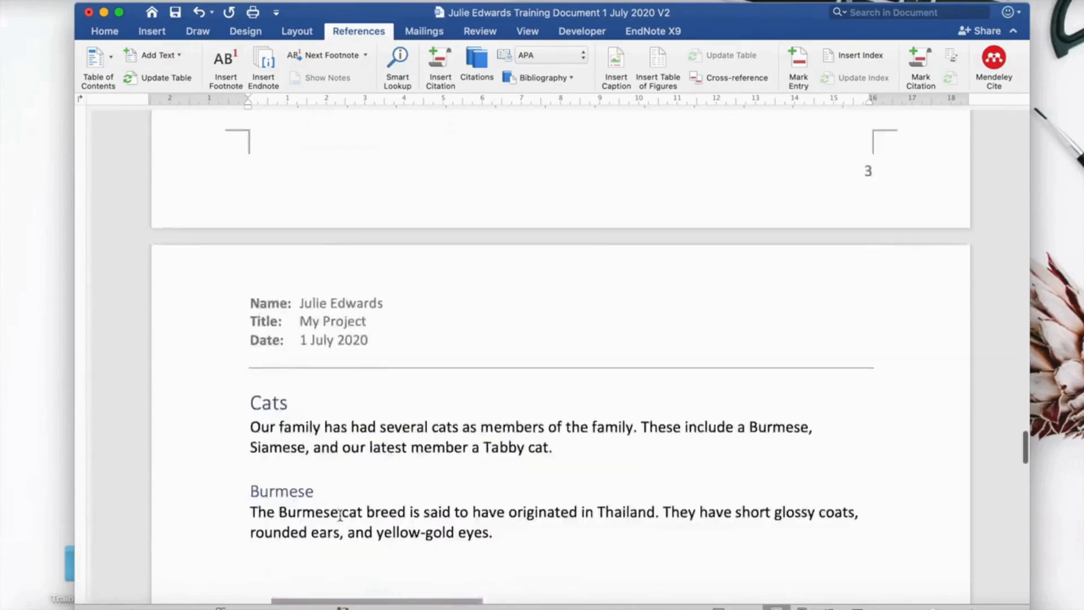
scroll(340, 515, "up", 20)
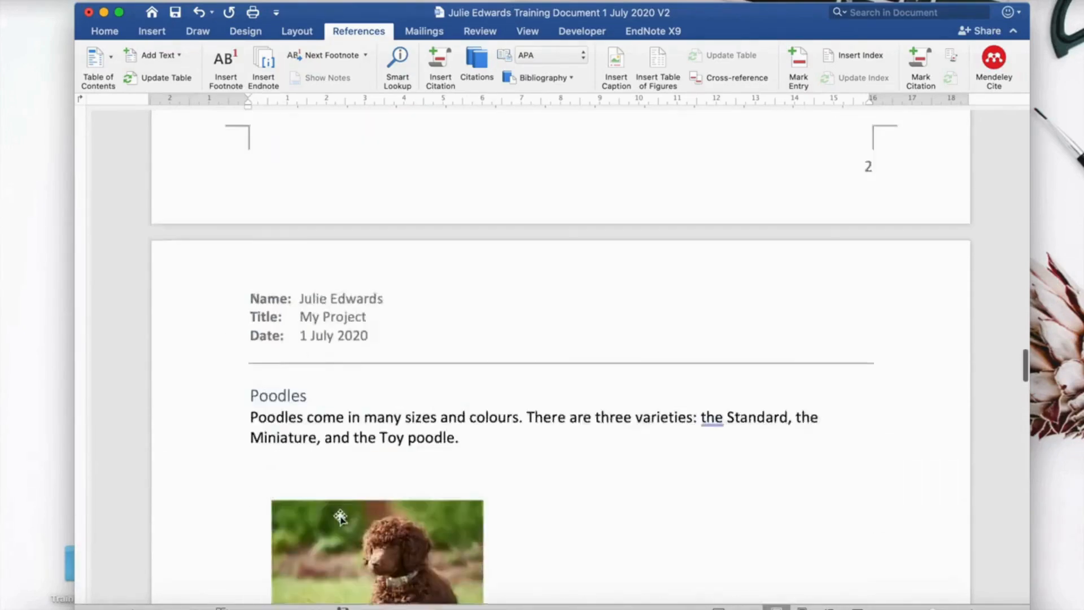
scroll(340, 516, "up", 20)
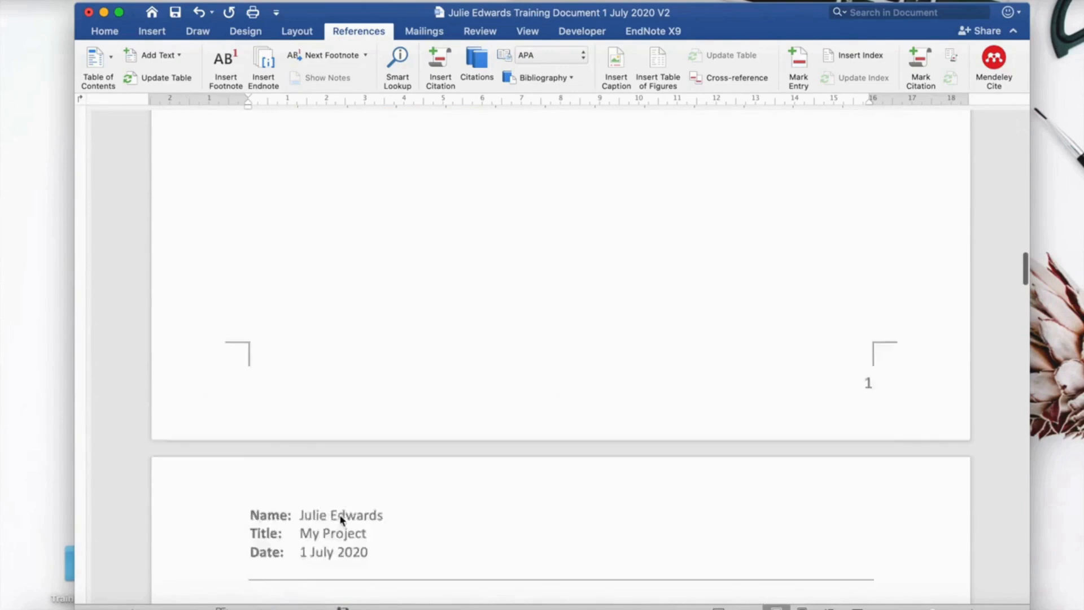
scroll(339, 515, "up", 5)
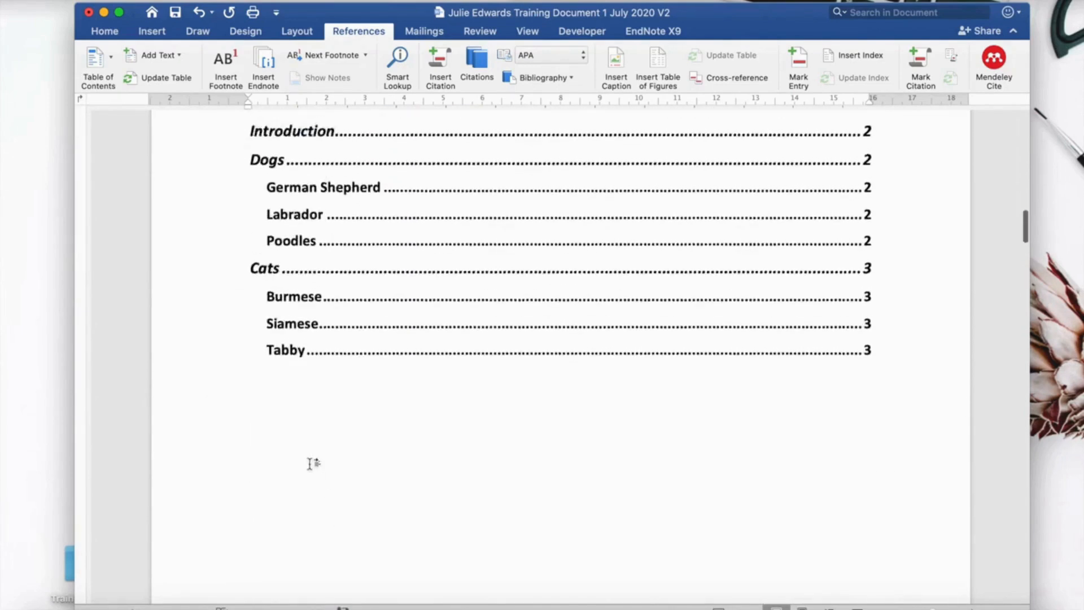
left_click(263, 496)
type("List")
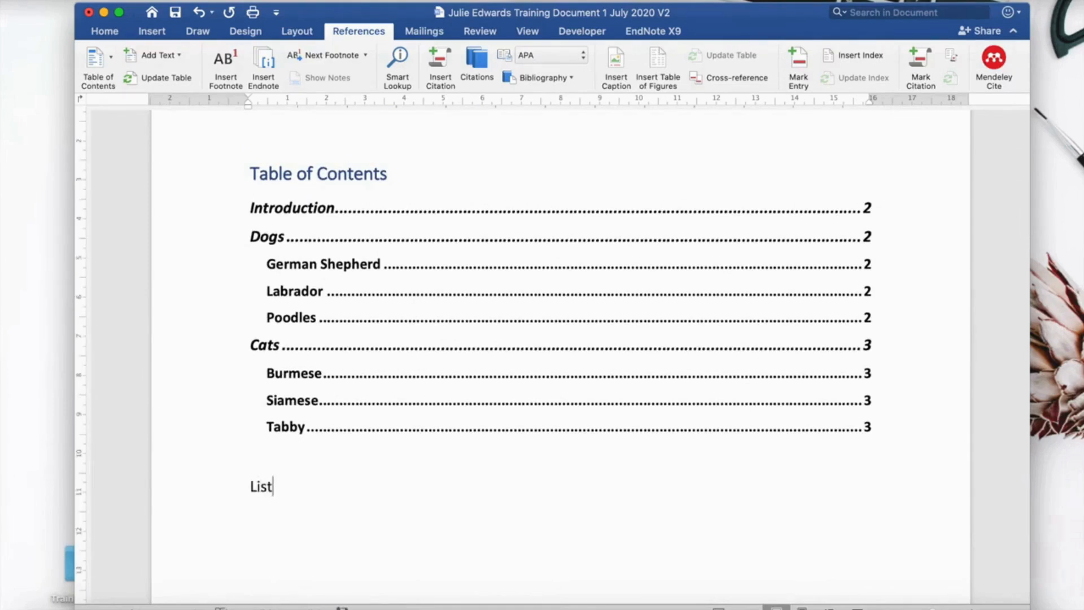
type(" of Images")
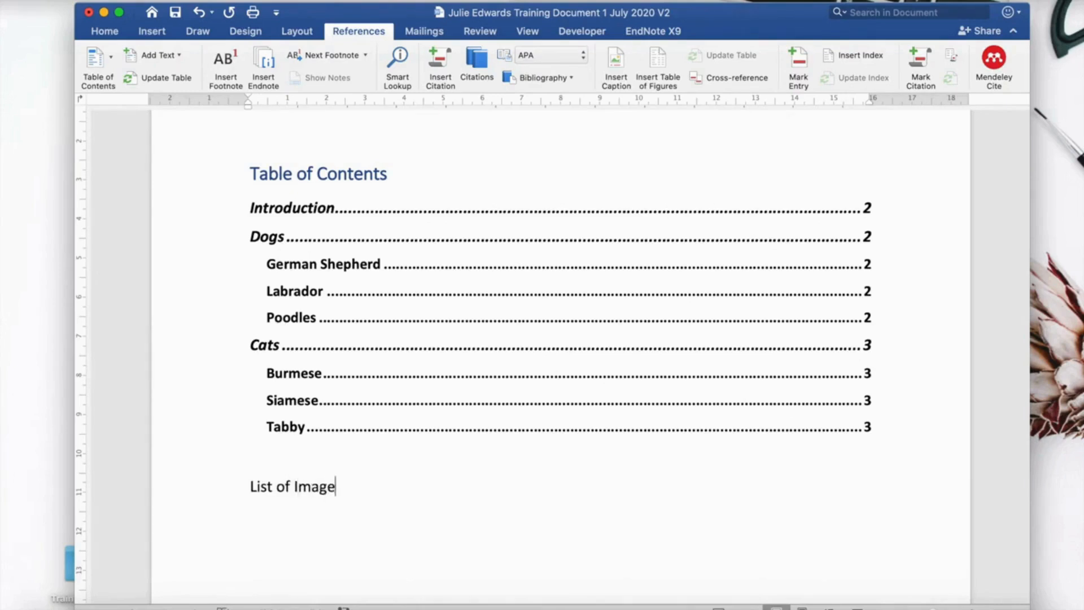
Apply the Heading 1 style to the "List of Images" line.
left_click(345, 488)
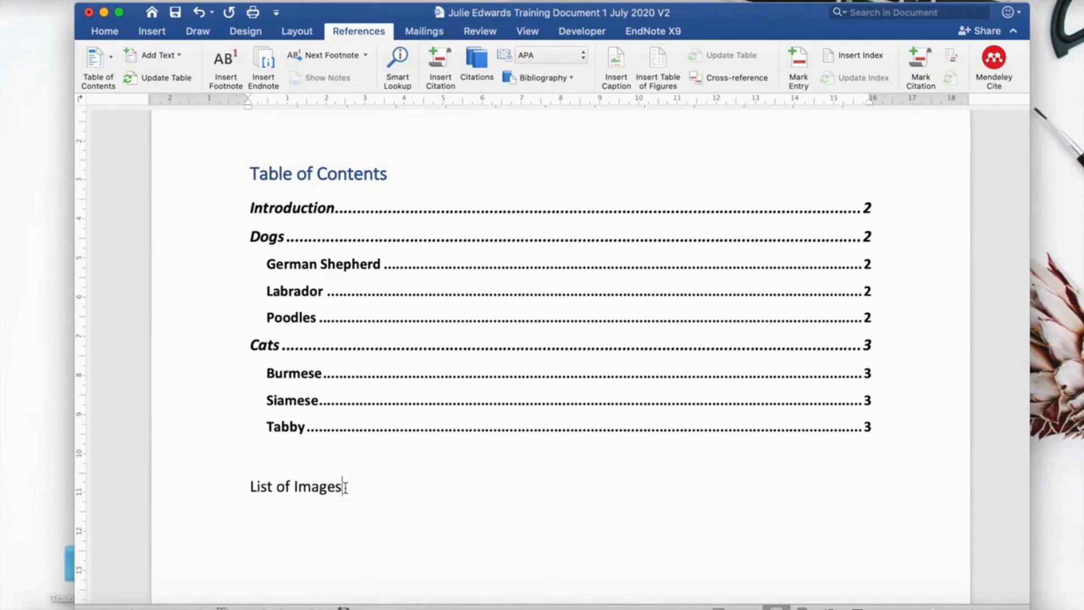
left_click(100, 36)
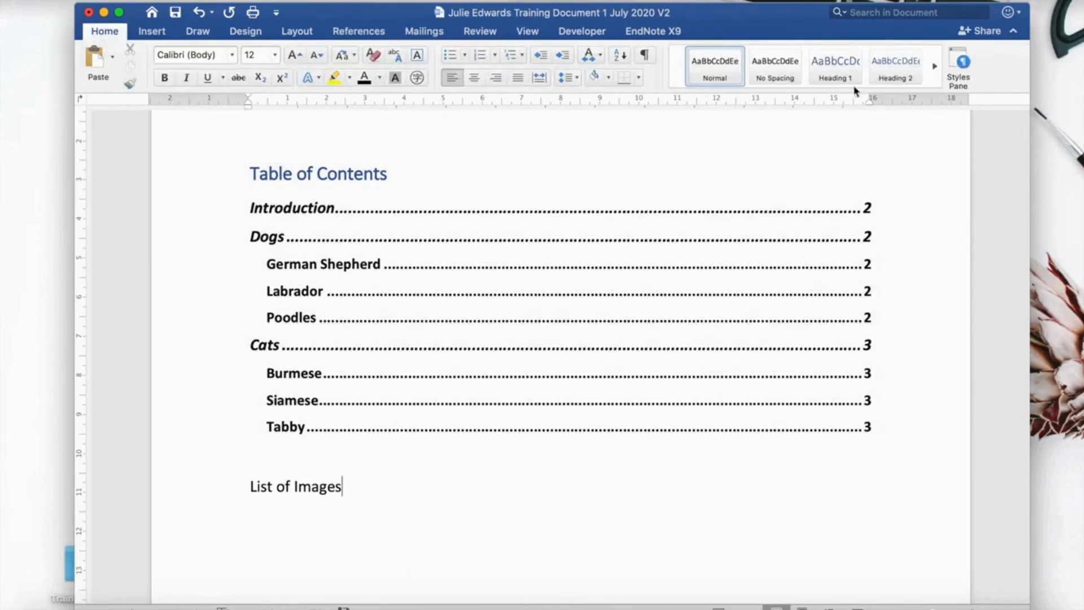
left_click(836, 70)
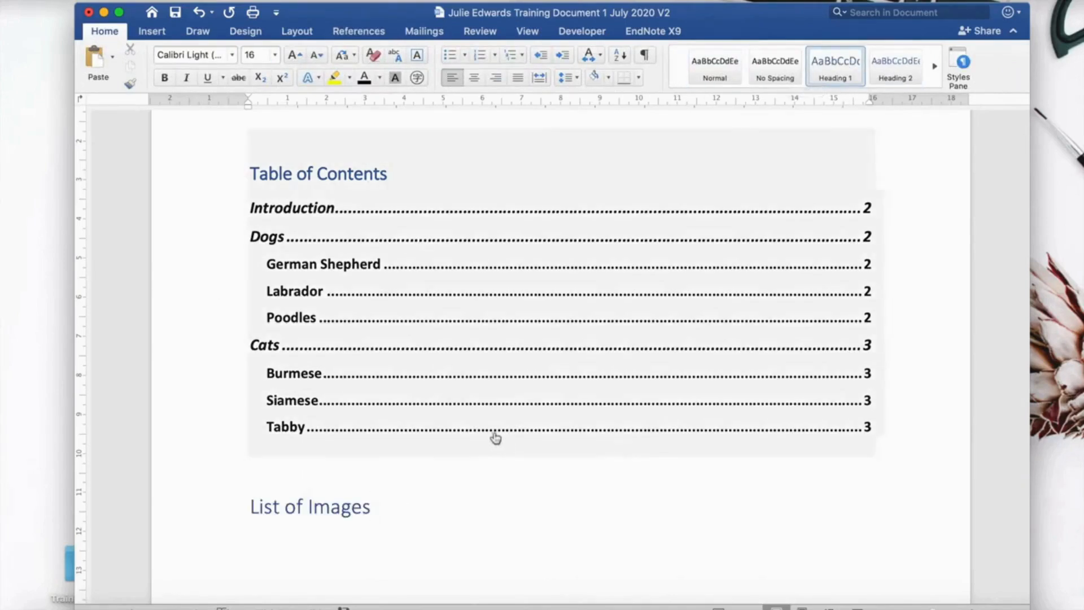
Insert a table of figures for the Figure caption label on a new line below the "List of Images" heading.
scroll(493, 435, "down", 4)
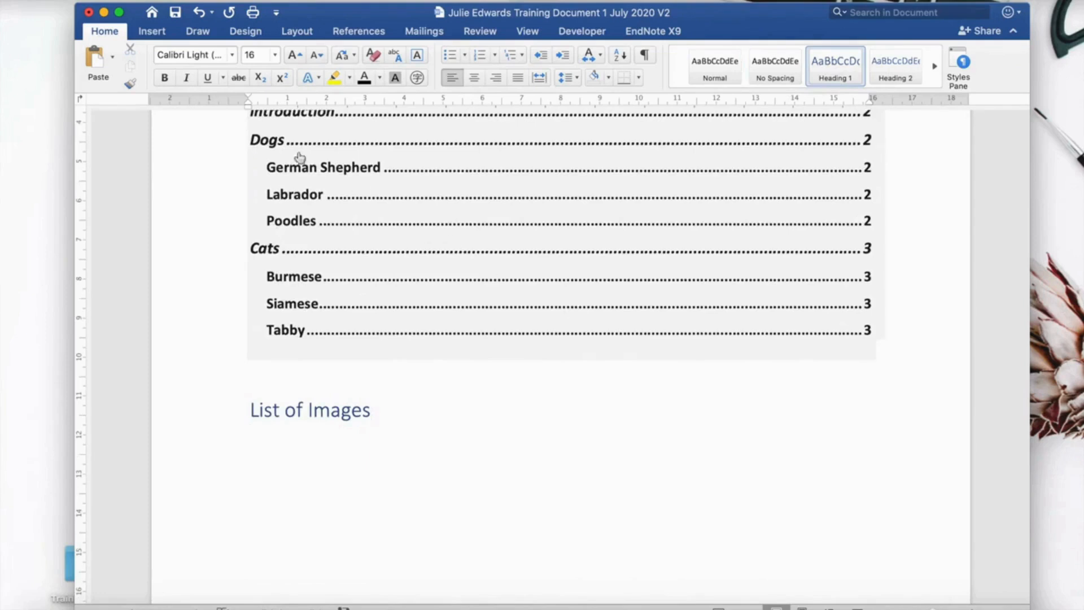
left_click(153, 33)
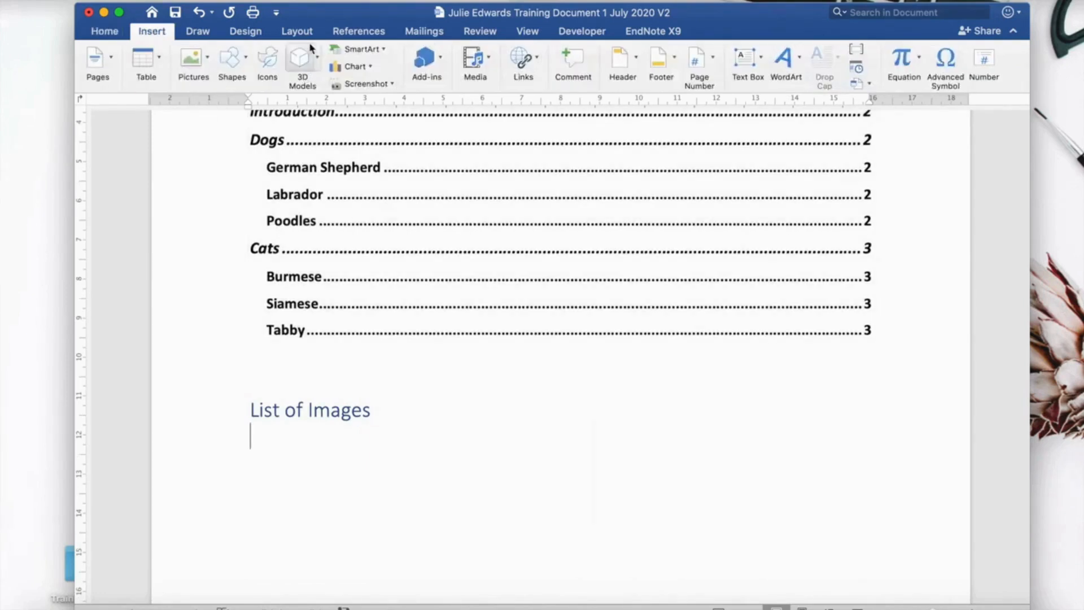
left_click(349, 33)
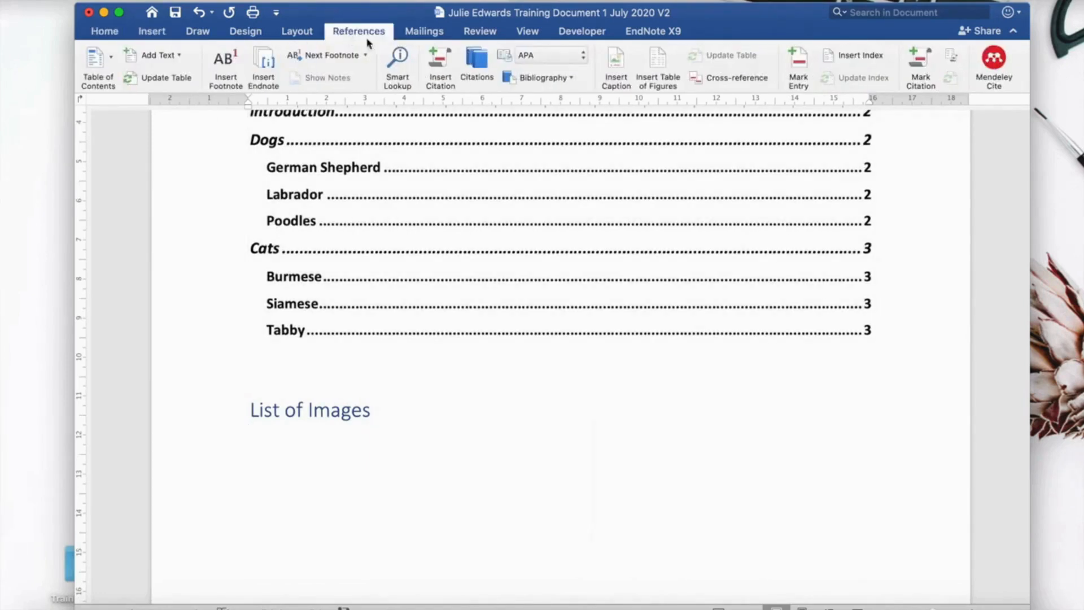
left_click(658, 73)
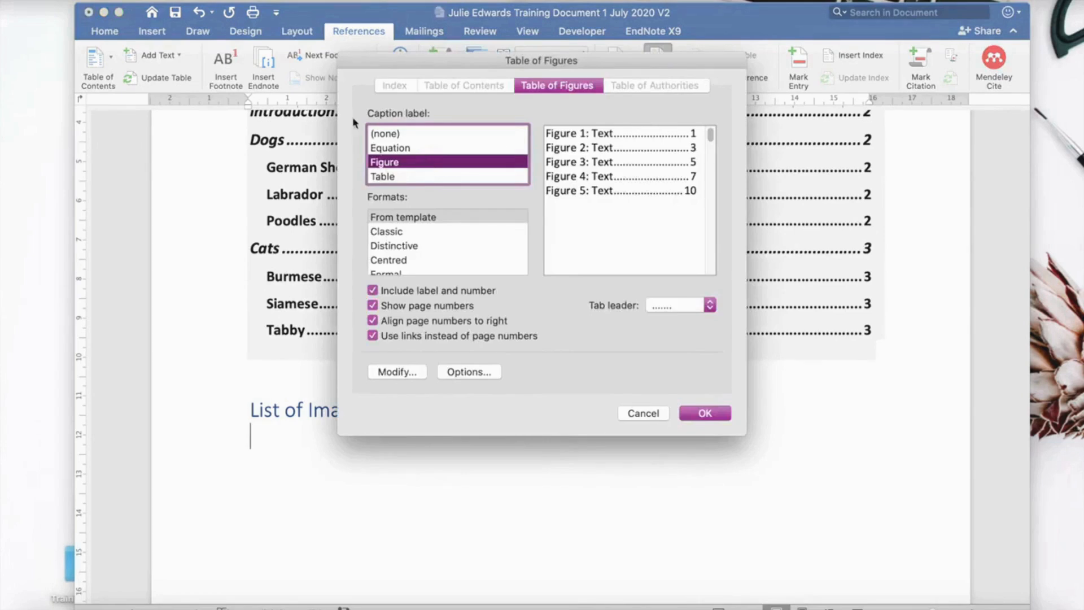
left_click(698, 415)
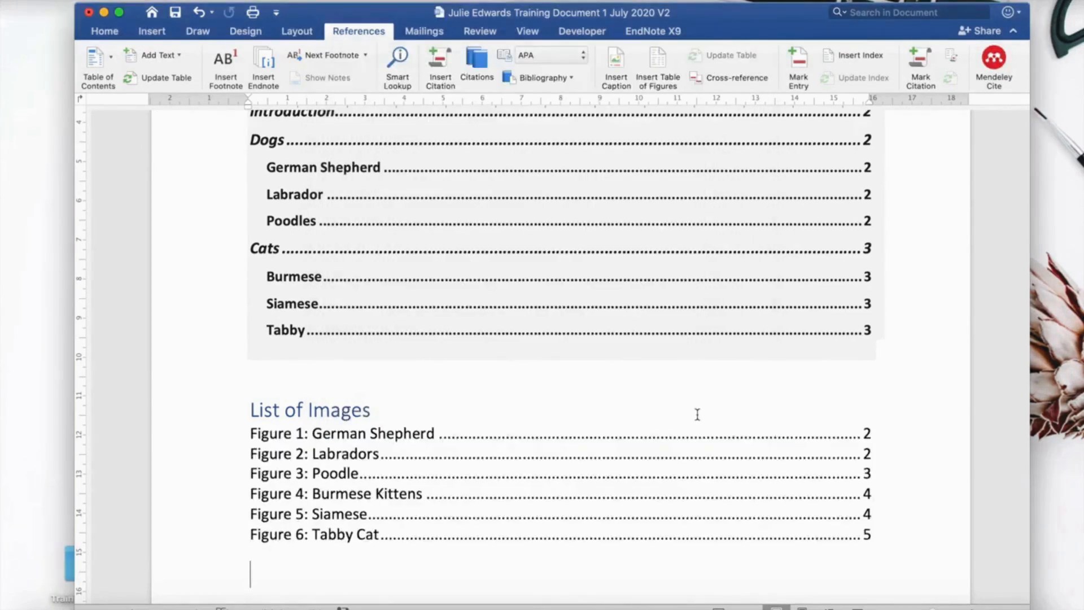
Update the entire table of contents, including its entries and page numbers.
scroll(697, 414, "down", 5)
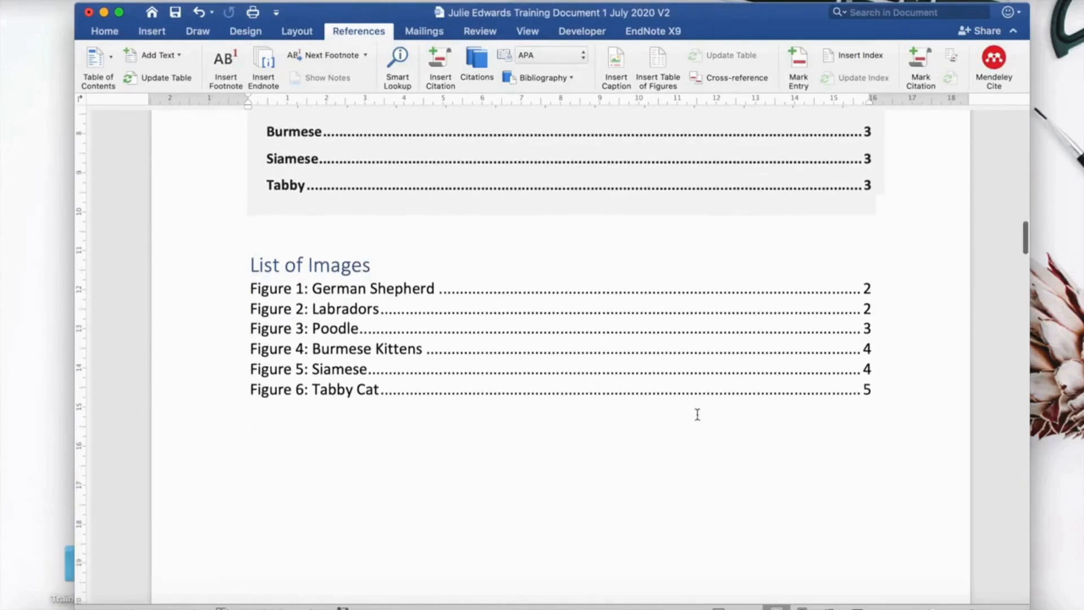
scroll(697, 414, "up", 5)
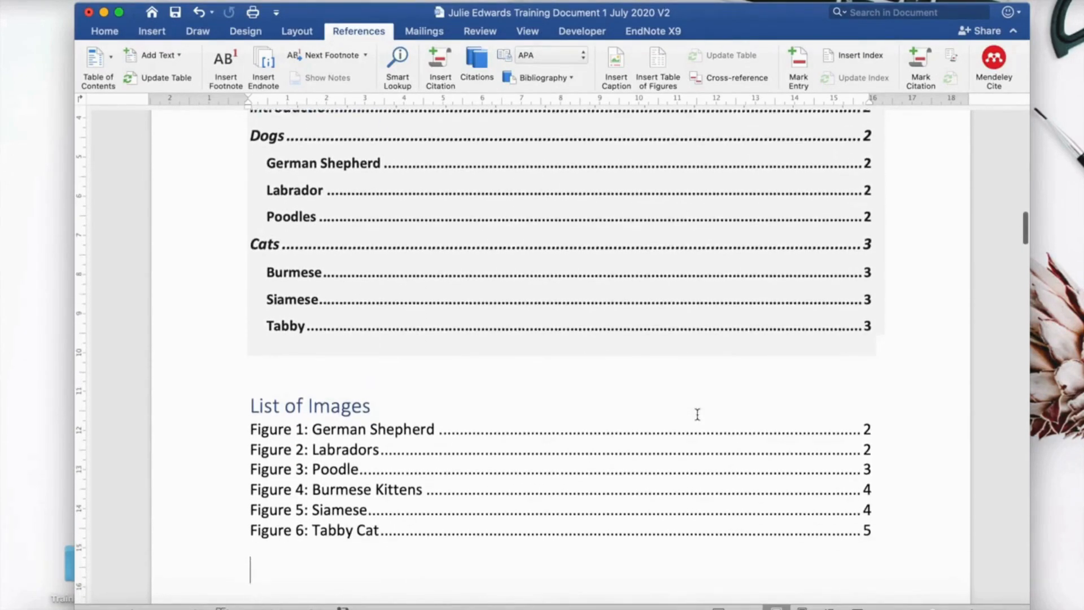
scroll(697, 414, "down", 1)
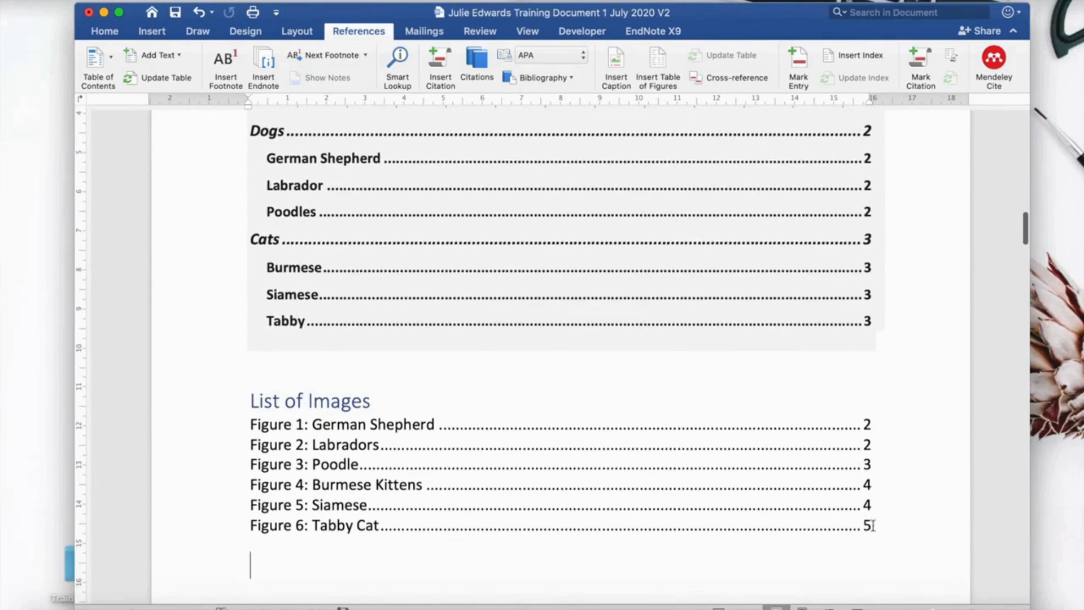
scroll(568, 475, "up", 7)
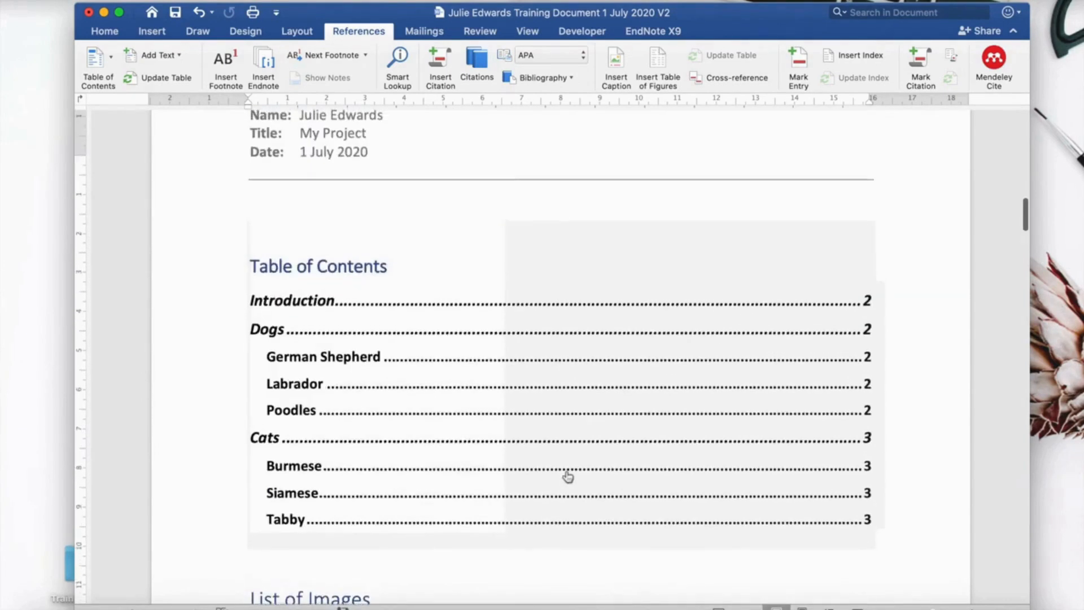
scroll(569, 476, "down", 1)
left_click(380, 242)
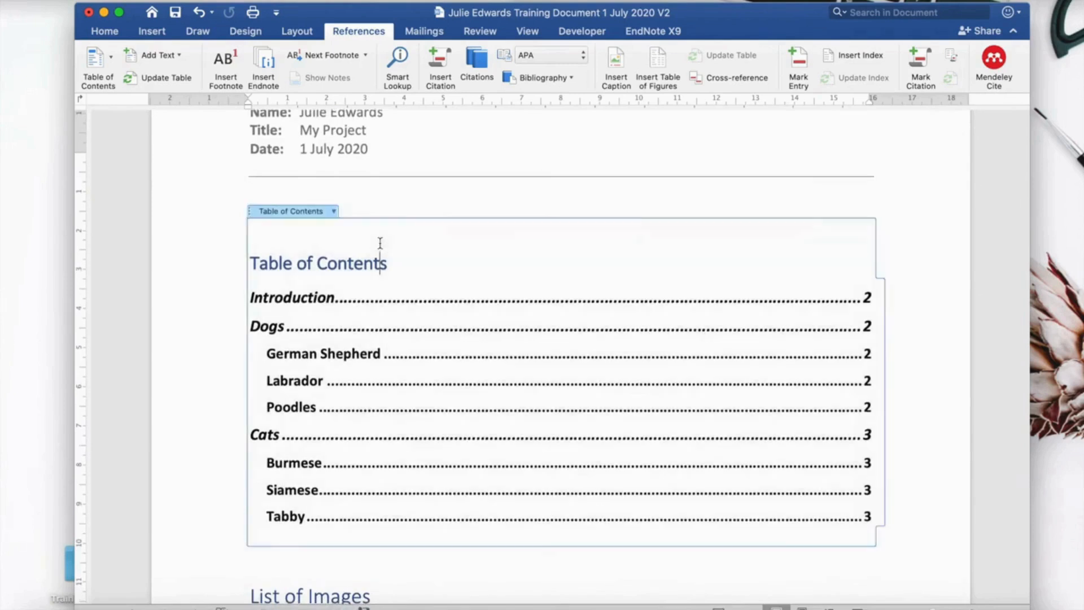
left_click(333, 211)
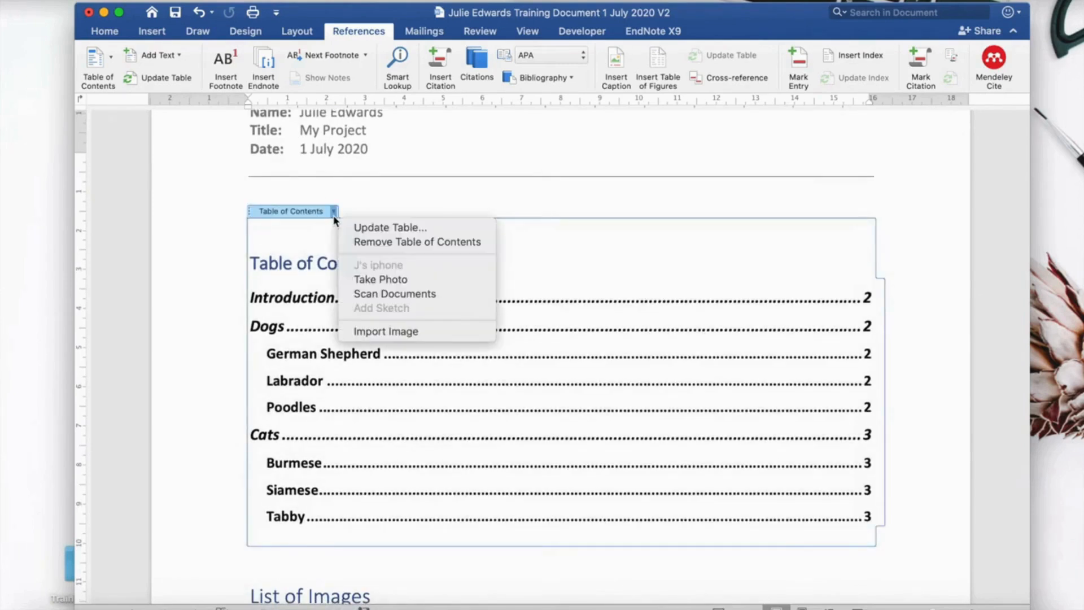
left_click(374, 228)
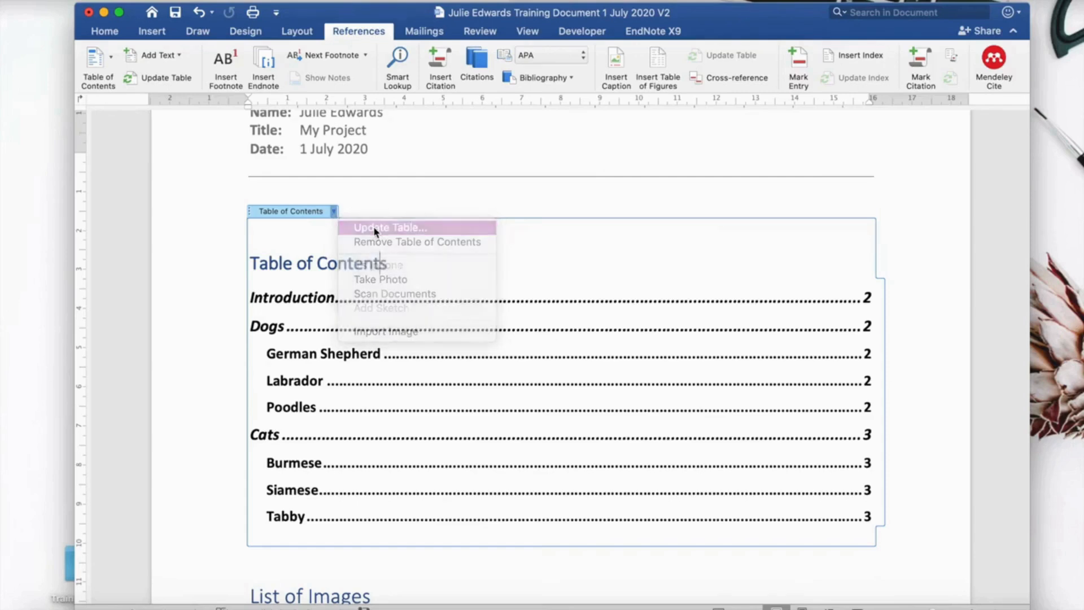
left_click(407, 206)
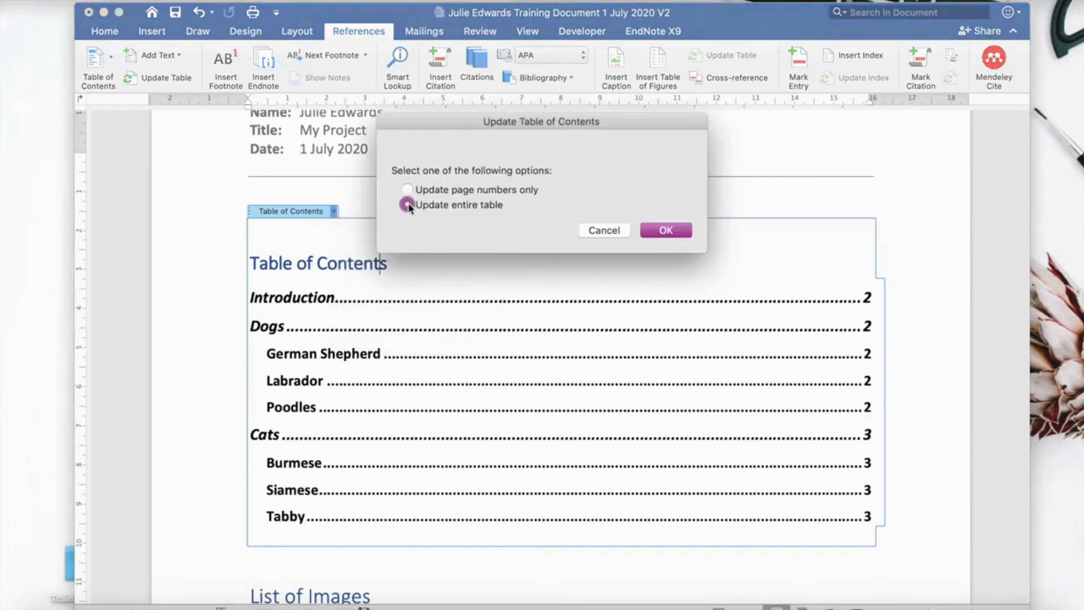
left_click(667, 230)
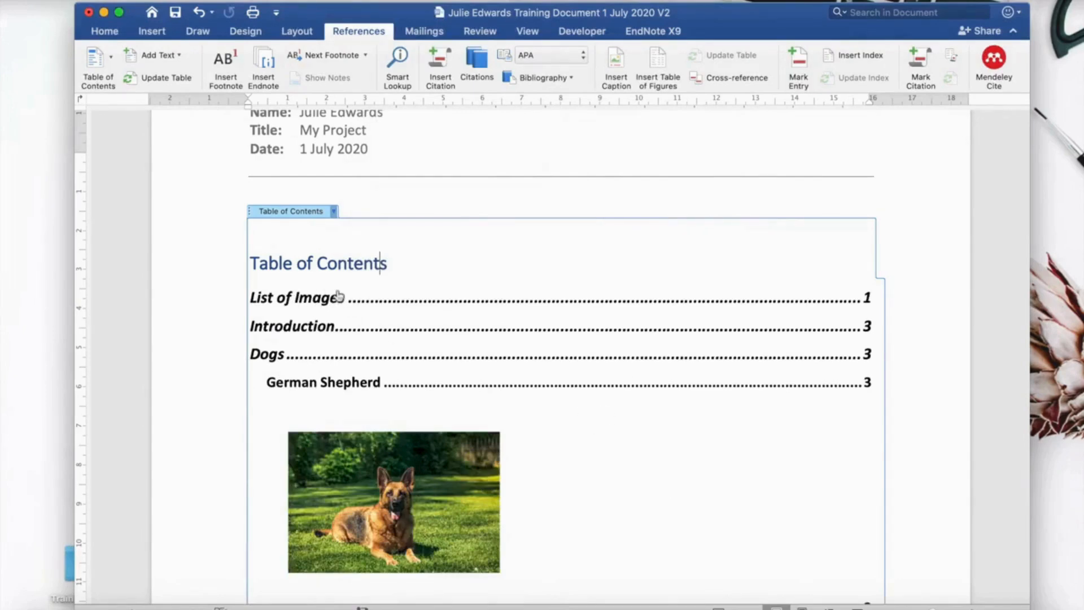
Examine the entries of the updated table of contents and the list of images below it.
scroll(657, 343, "down", 4)
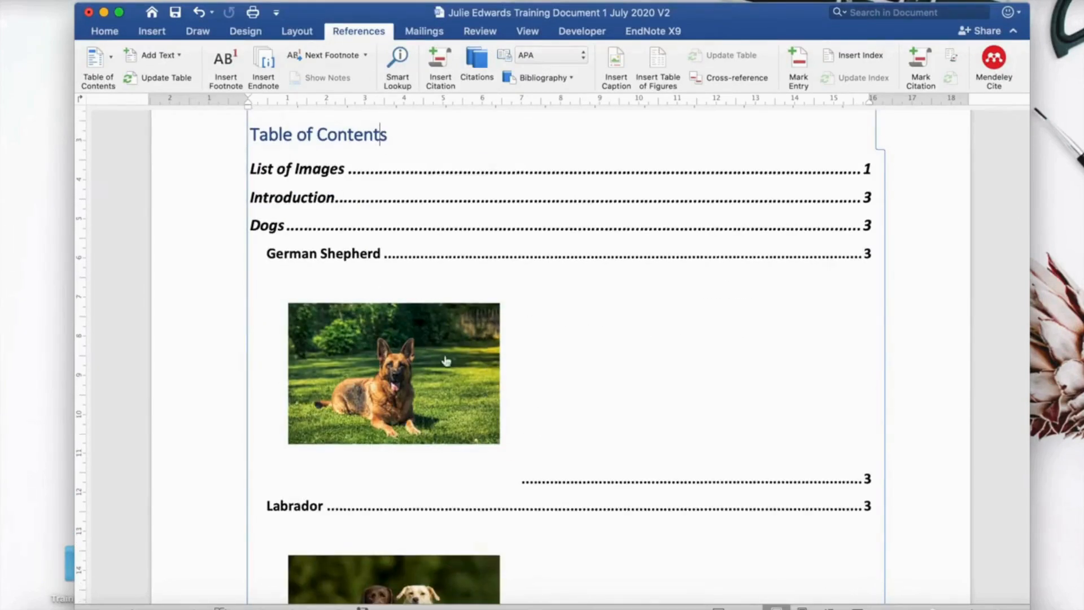
scroll(446, 360, "down", 4)
scroll(446, 360, "down", 3)
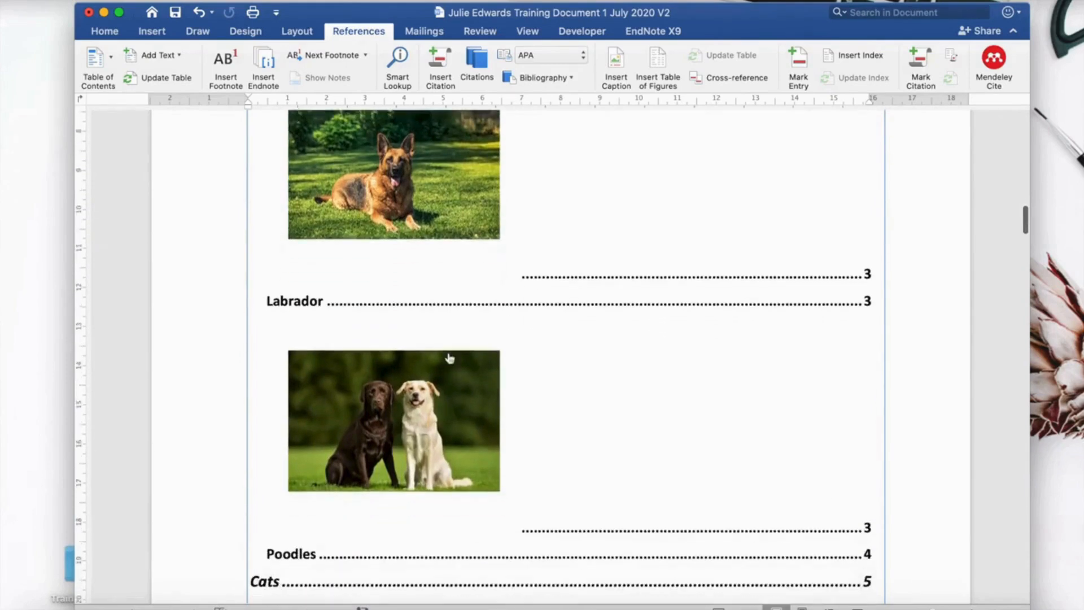
scroll(449, 358, "down", 10)
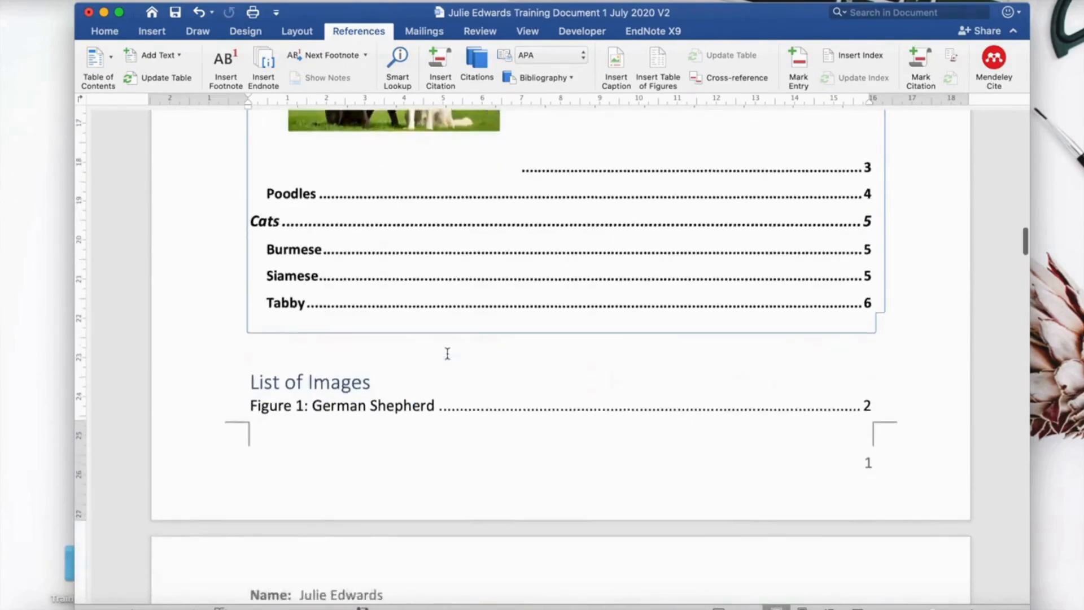
scroll(447, 353, "down", 6)
scroll(447, 353, "down", 7)
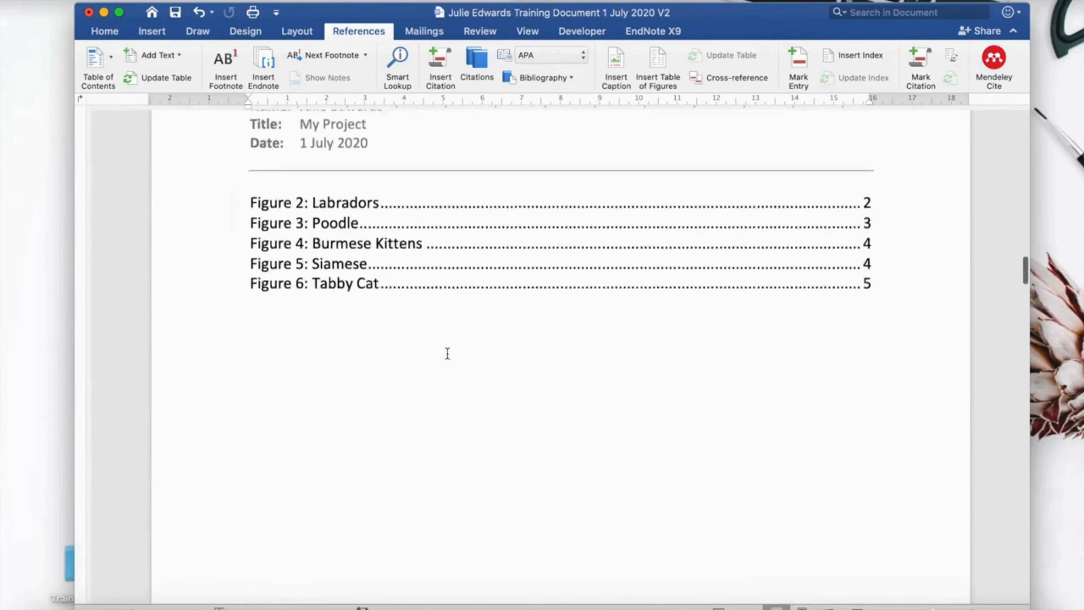
Apply the Normal style to the German Shepherd picture in the Dogs section.
scroll(447, 353, "down", 20)
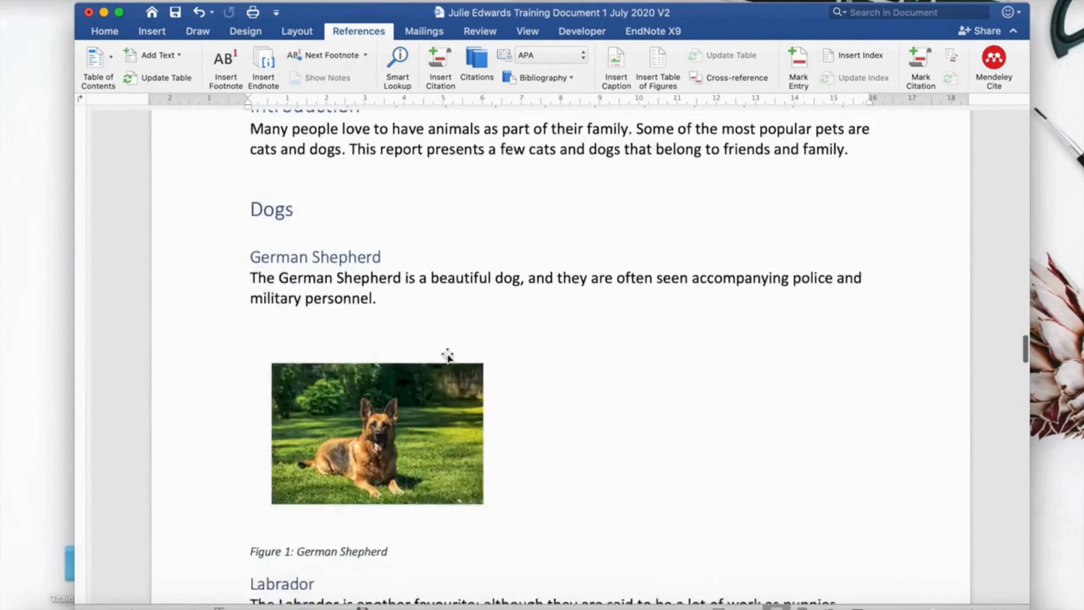
scroll(447, 356, "down", 4)
right_click(449, 253)
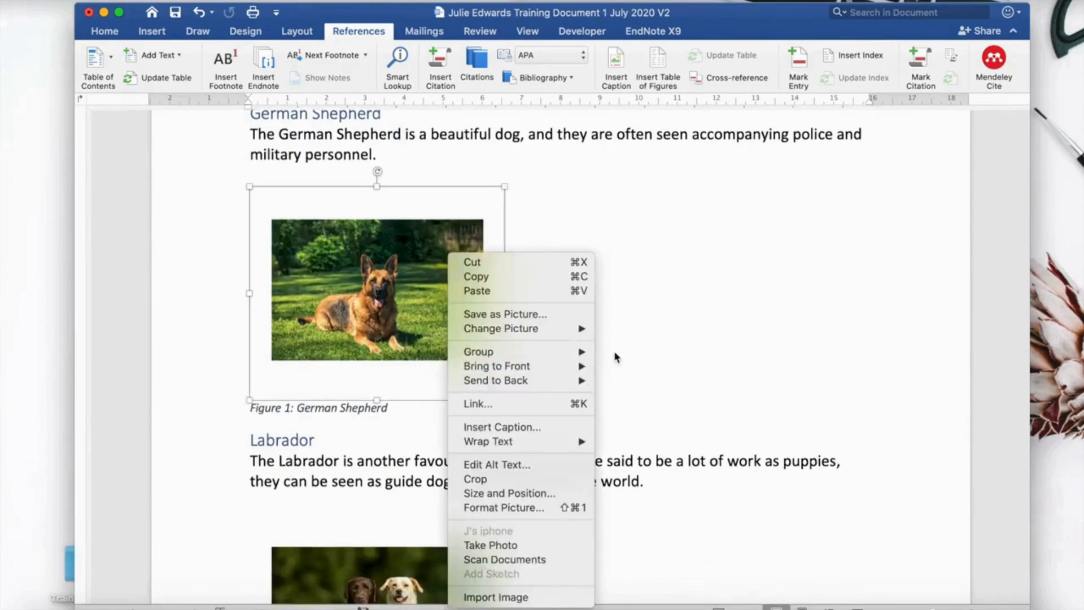
left_click(112, 33)
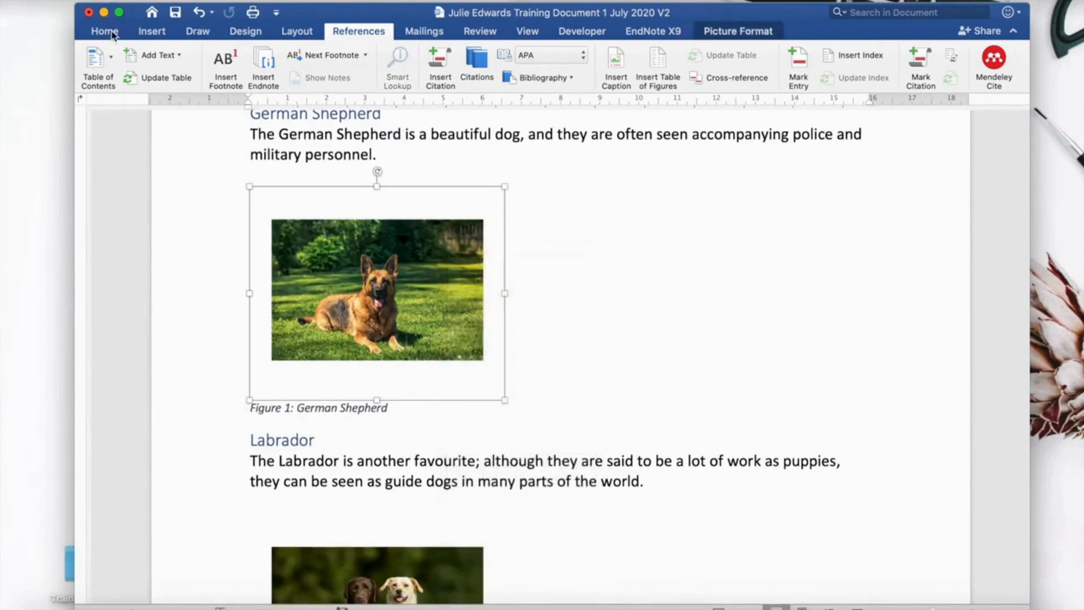
left_click(105, 32)
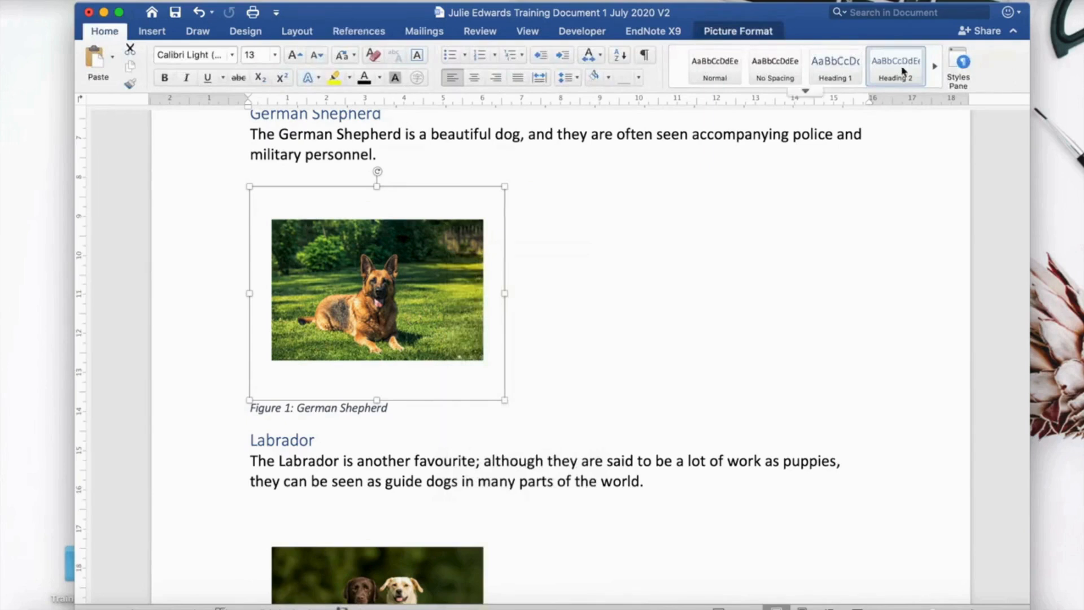
left_click(716, 72)
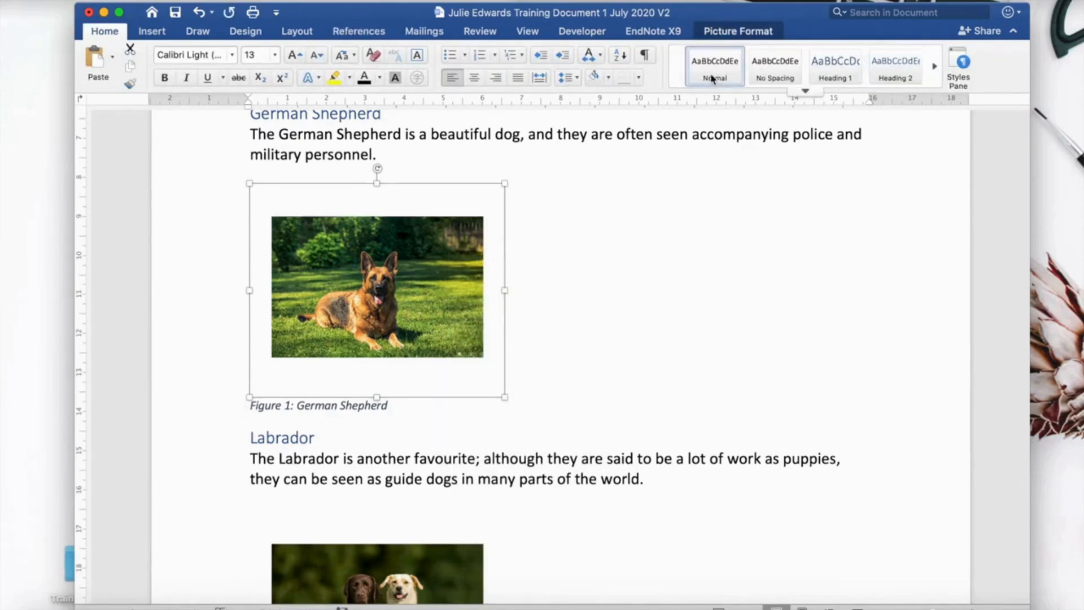
Apply the Normal style to the Labrador picture above the Figure 2 caption.
scroll(605, 343, "down", 5)
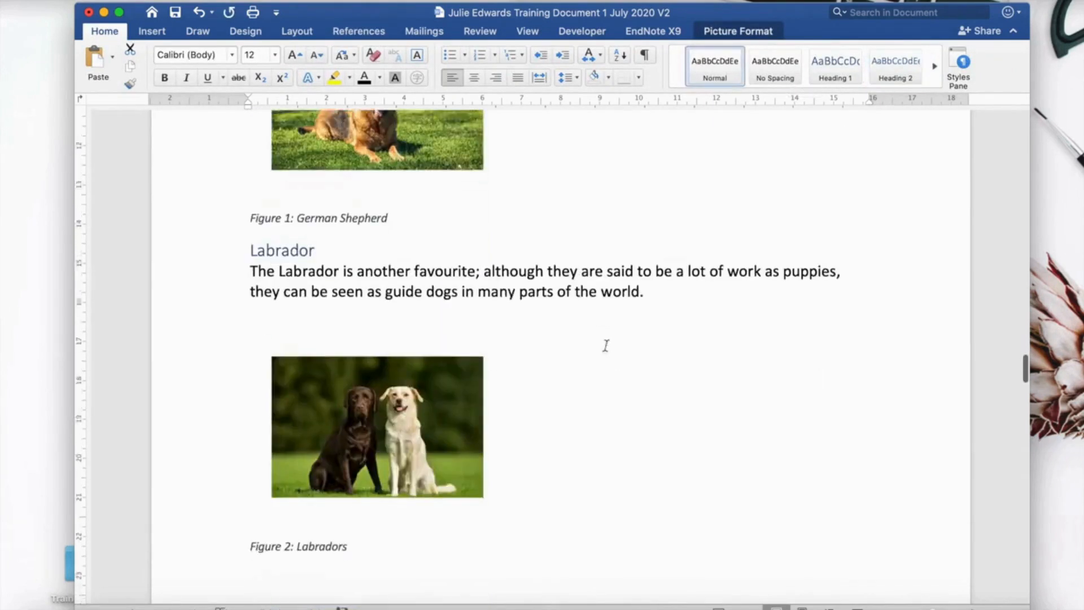
left_click(530, 427)
left_click(481, 427)
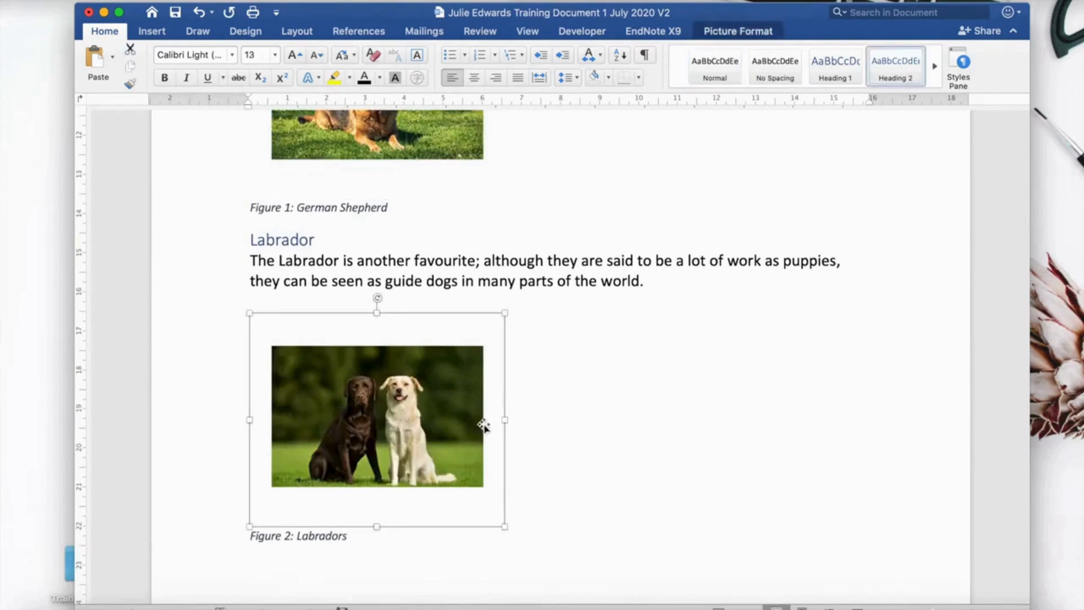
left_click(714, 72)
Check which paragraph style is applied to the Poodle, Burmese, Siamese and Tabby pictures.
scroll(600, 463, "down", 10)
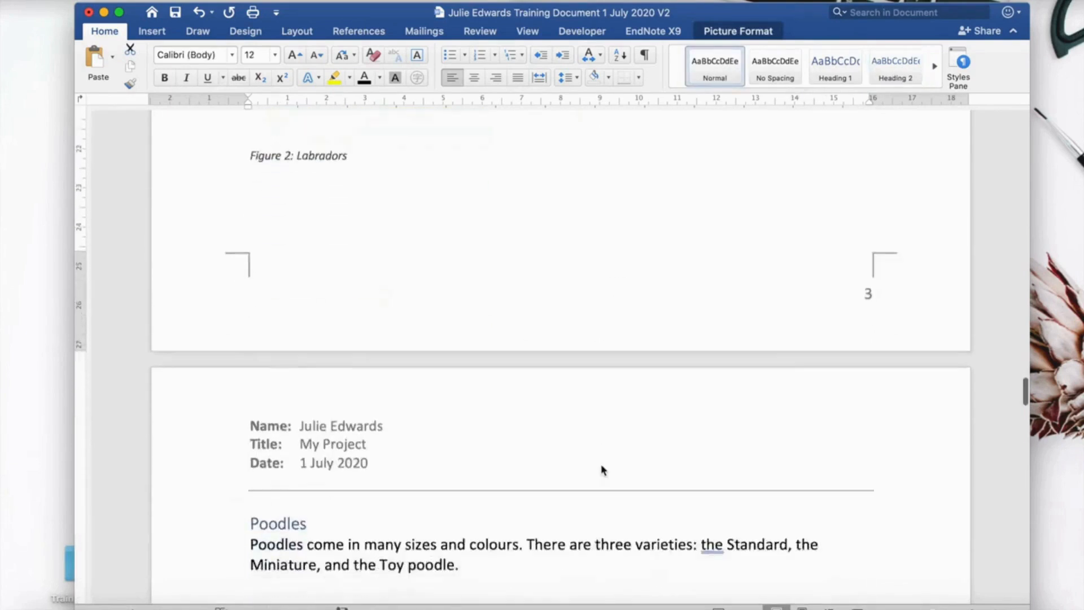
left_click(482, 485)
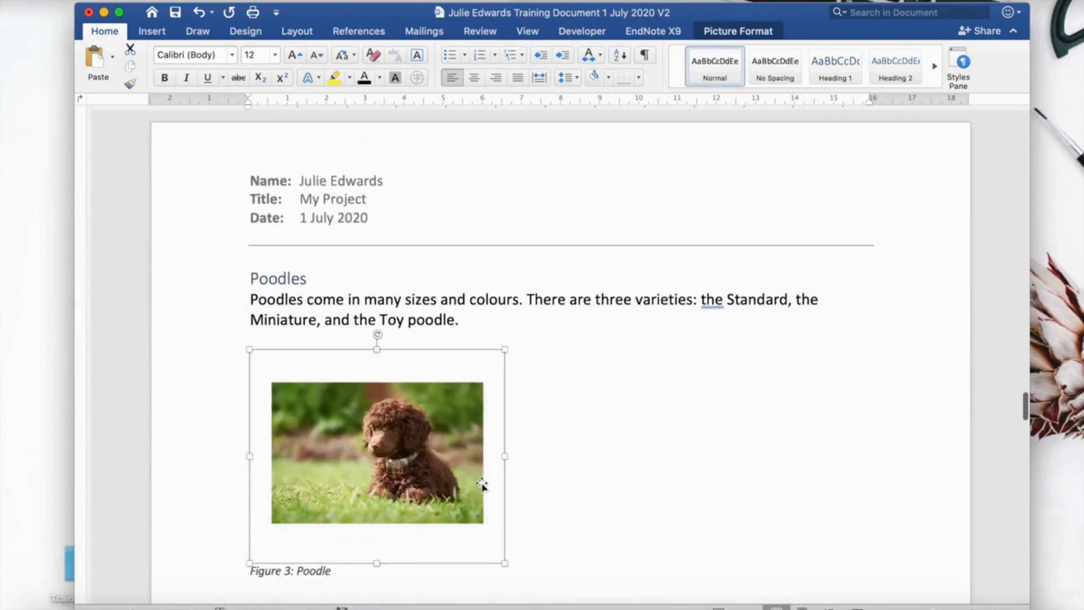
scroll(683, 378, "down", 15)
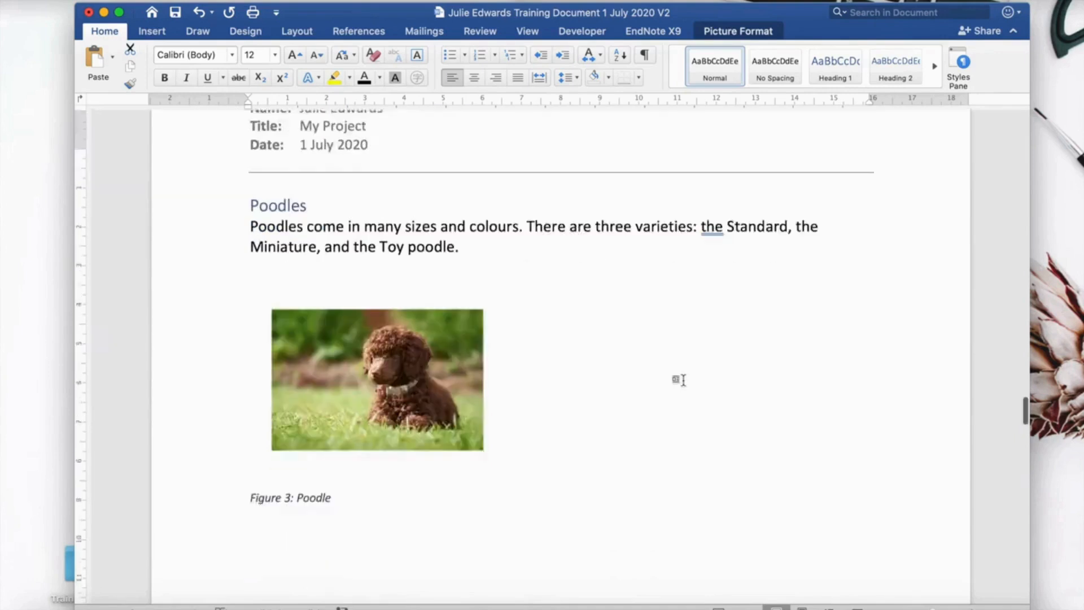
scroll(683, 380, "down", 10)
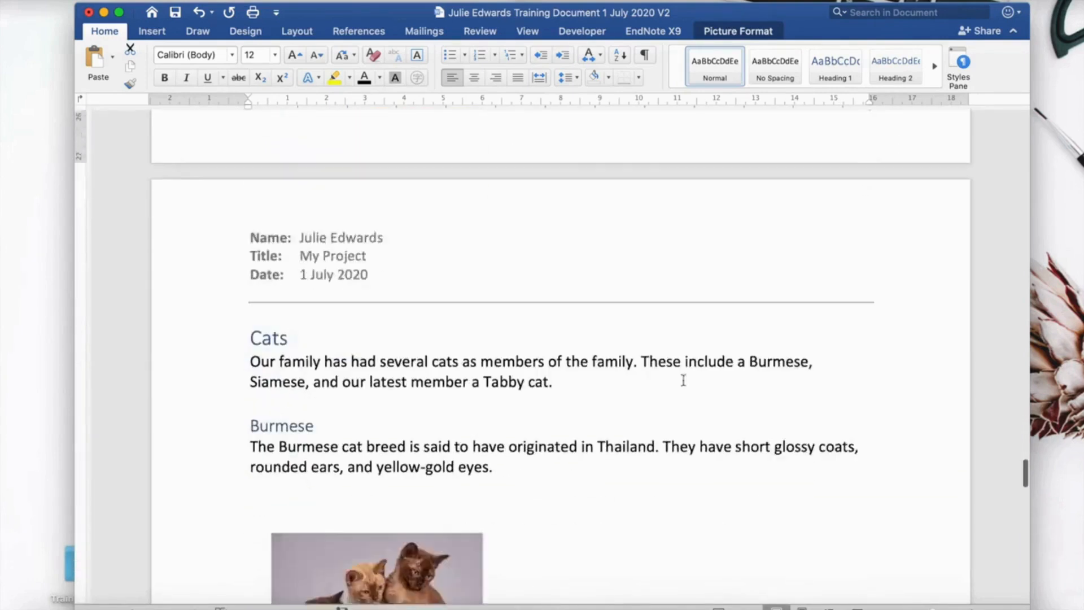
left_click(488, 398)
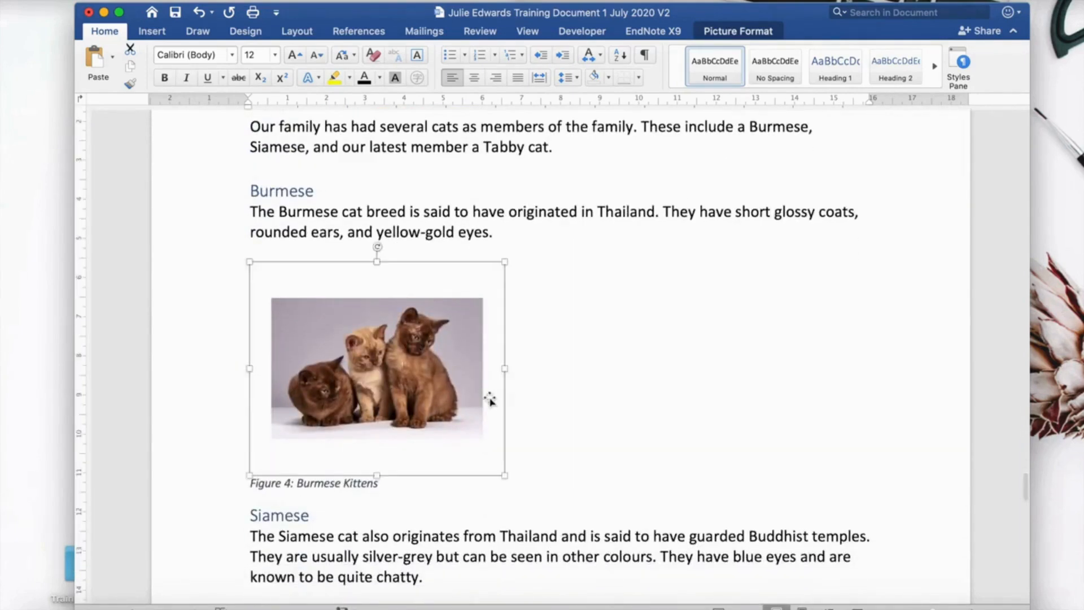
scroll(669, 310, "down", 10)
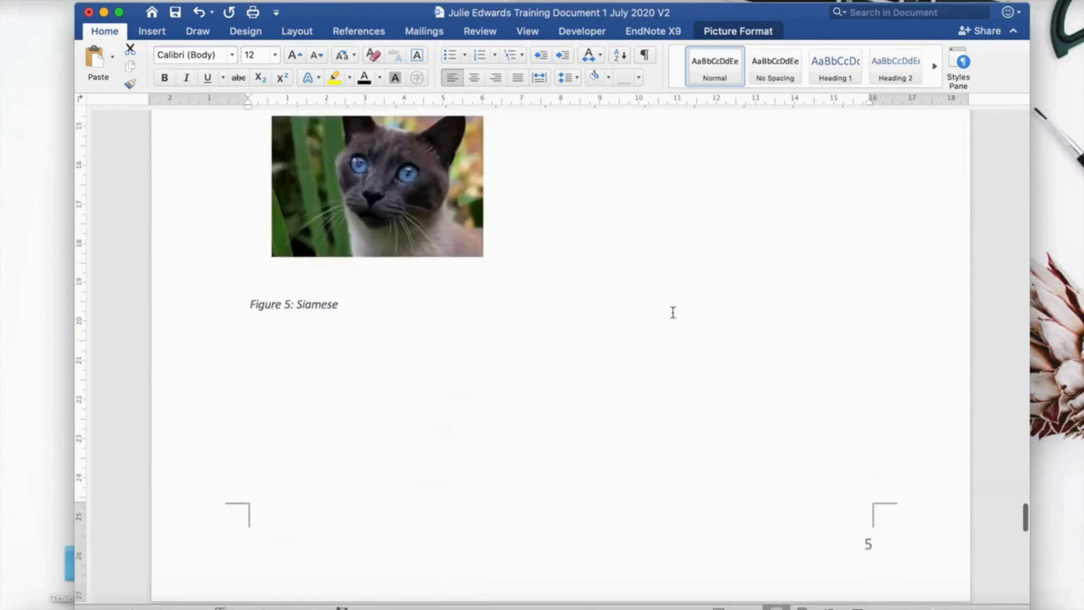
left_click(489, 230)
left_click(590, 242)
scroll(592, 242, "down", 15)
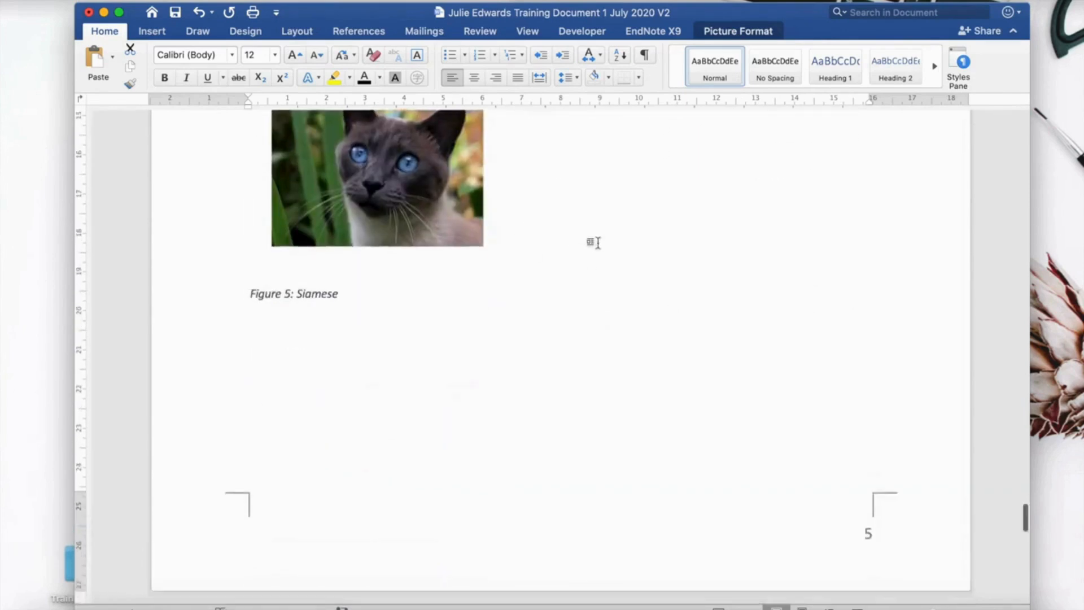
left_click(491, 323)
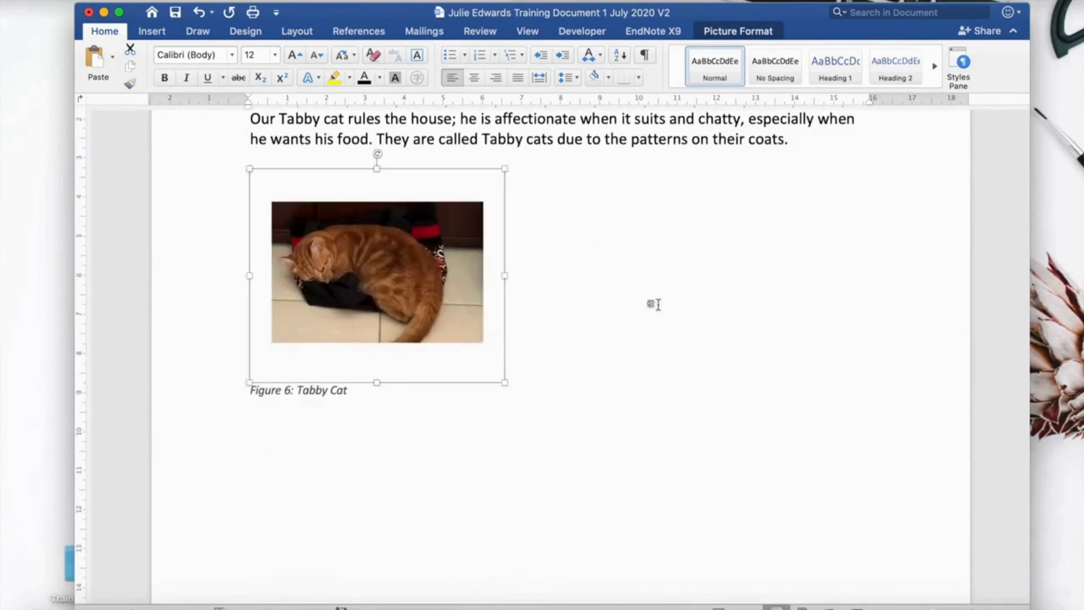
Update the entire table of contents again so it reflects the pictures' changed styles.
scroll(655, 305, "up", 10)
scroll(658, 304, "up", 20)
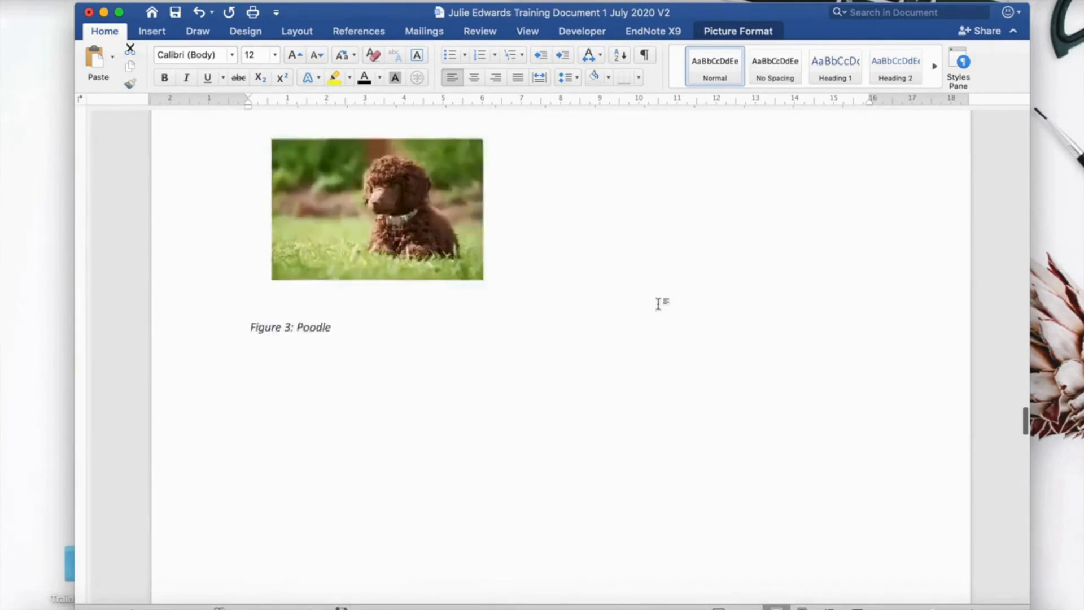
scroll(658, 305, "up", 20)
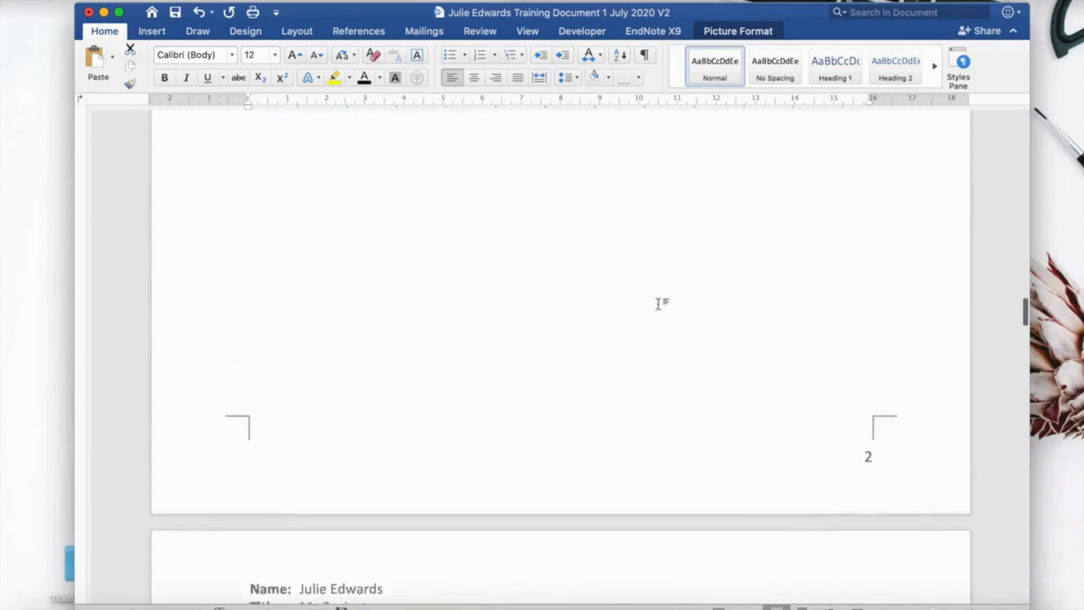
scroll(657, 305, "up", 20)
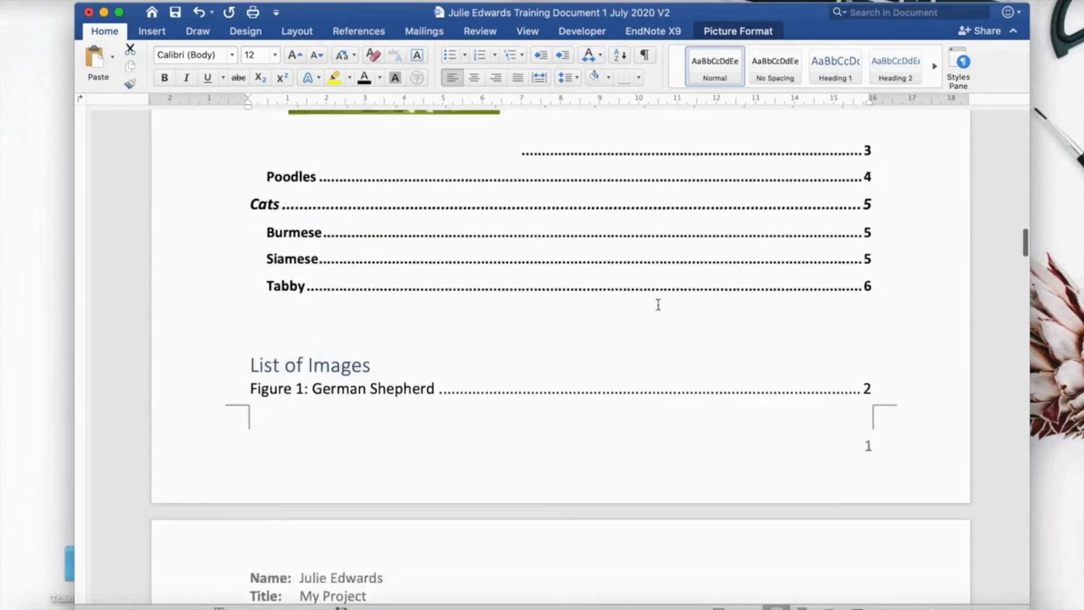
scroll(661, 309, "up", 10)
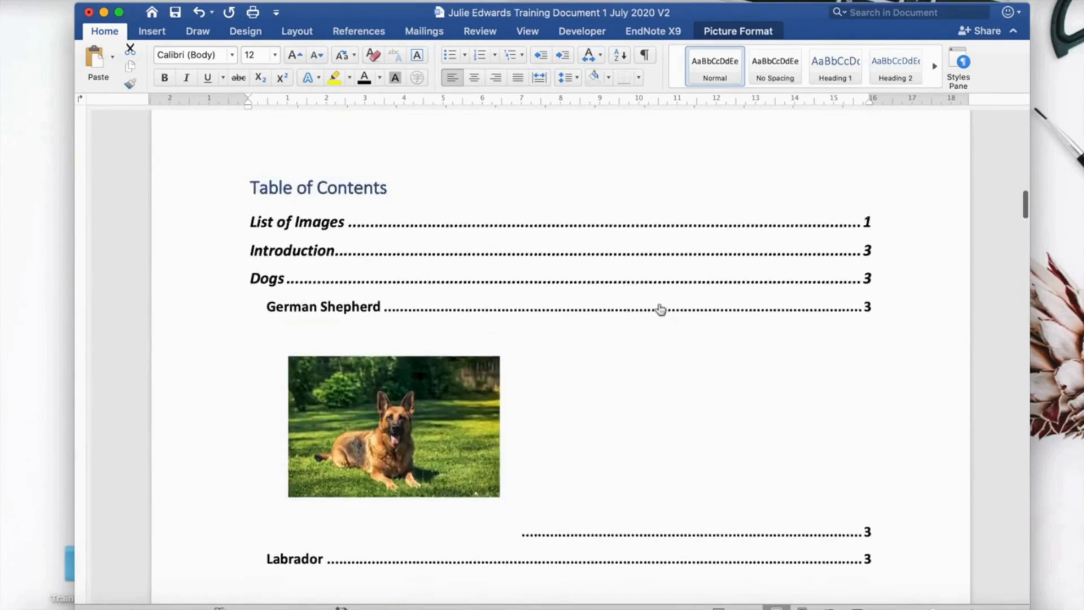
left_click(391, 232)
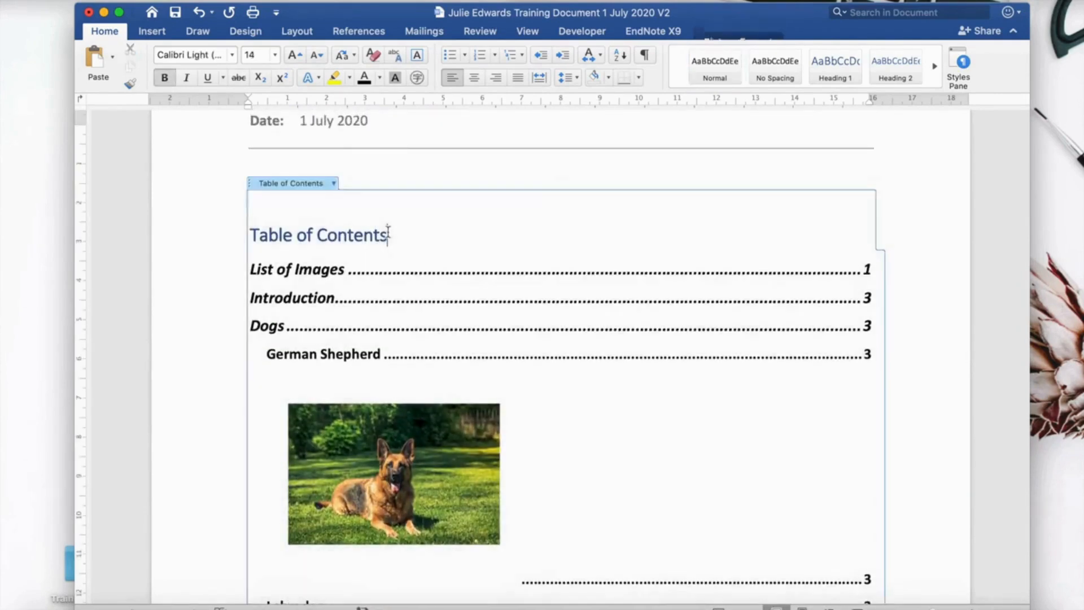
left_click(334, 183)
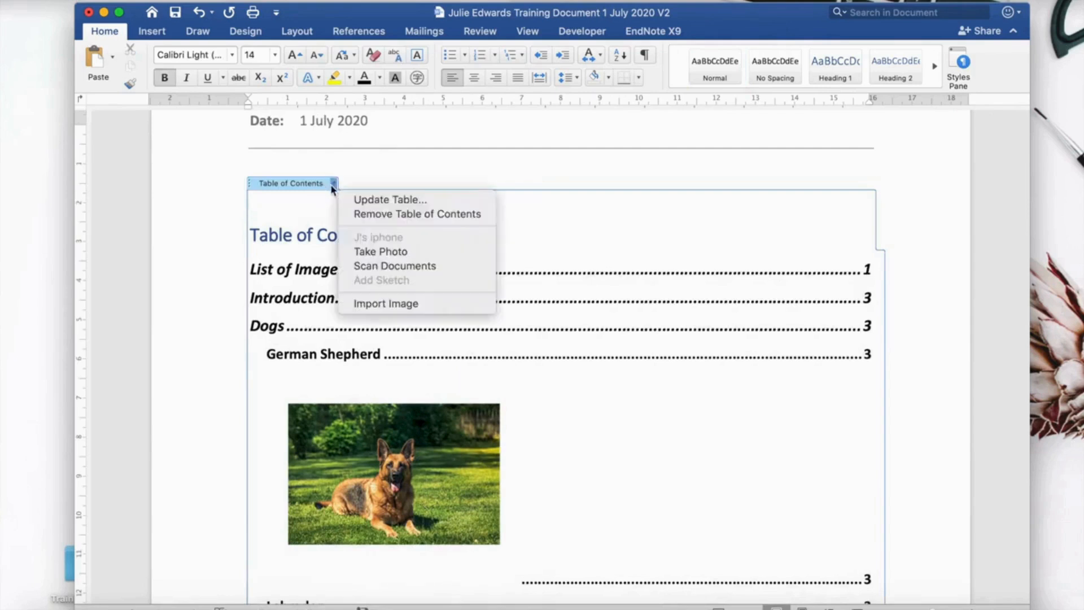
left_click(362, 199)
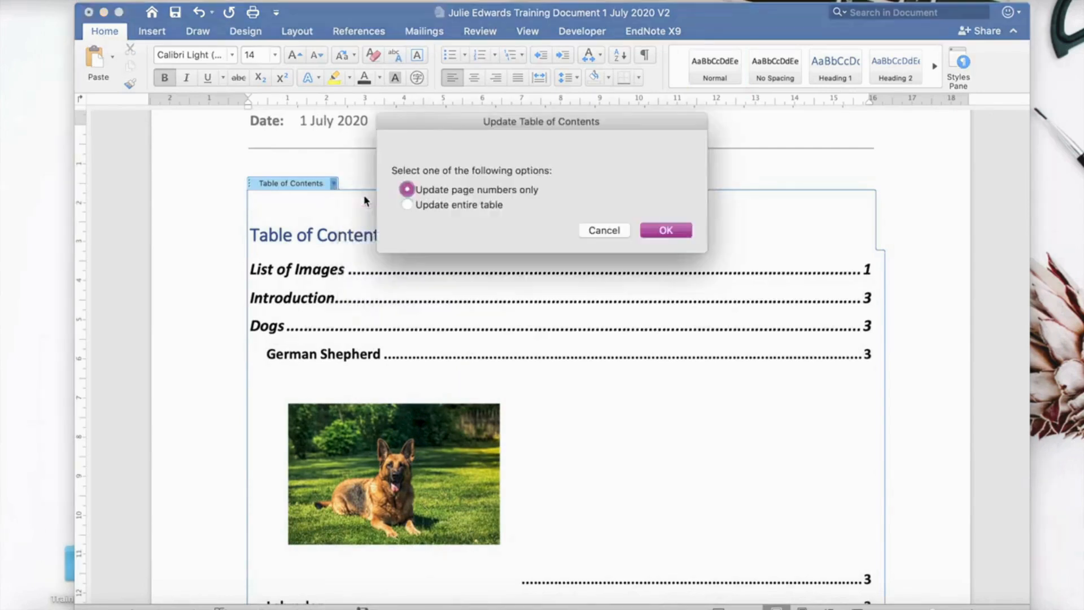
left_click(407, 206)
left_click(665, 235)
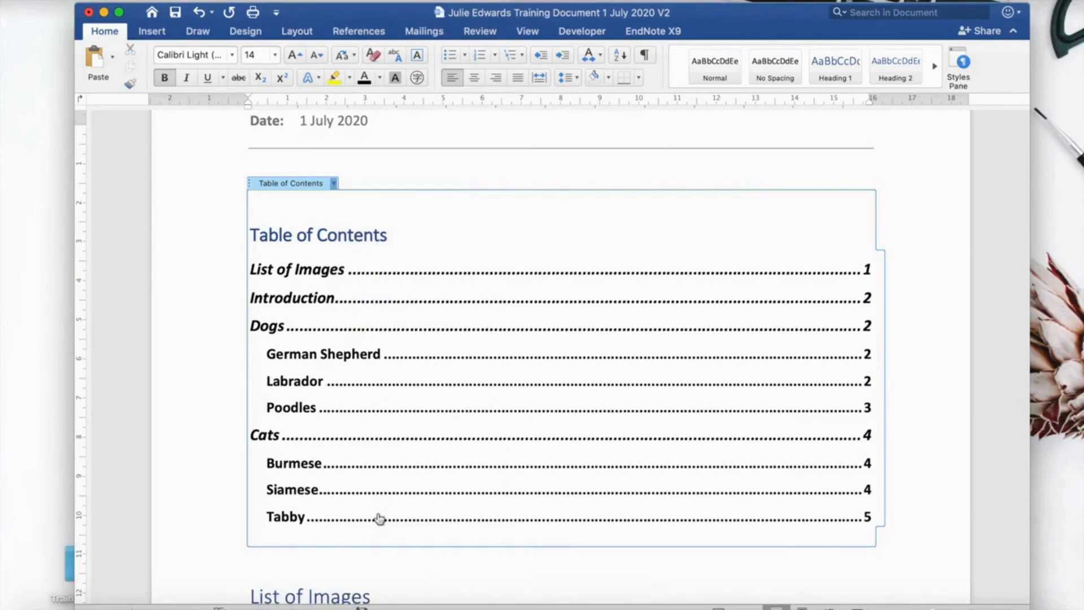
Examine the refreshed table of contents, the List of Images and the captions beneath the dog pictures.
scroll(393, 300, "down", 1)
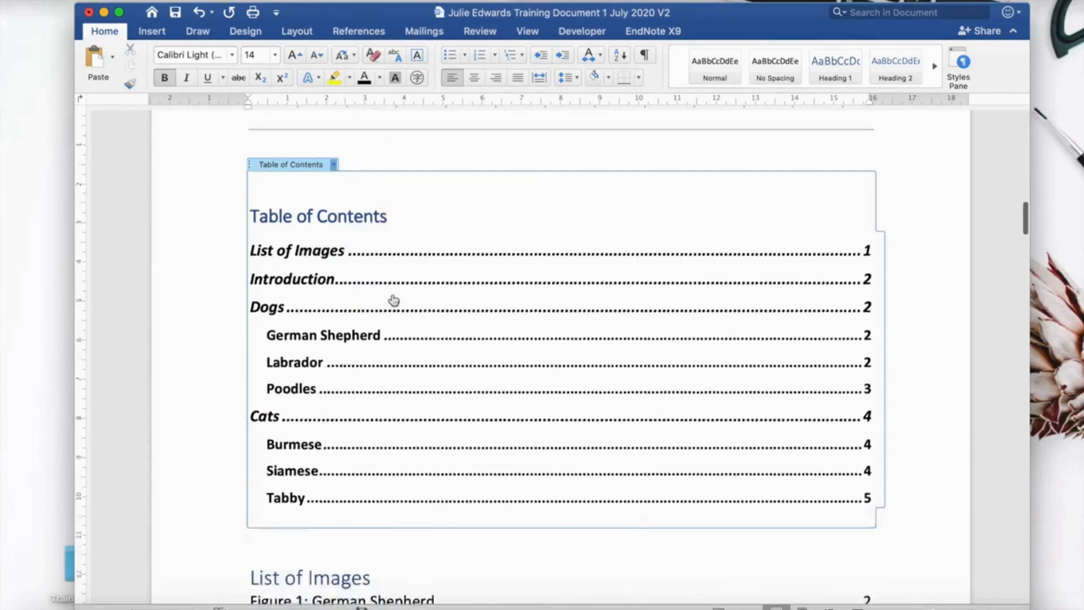
scroll(393, 300, "down", 3)
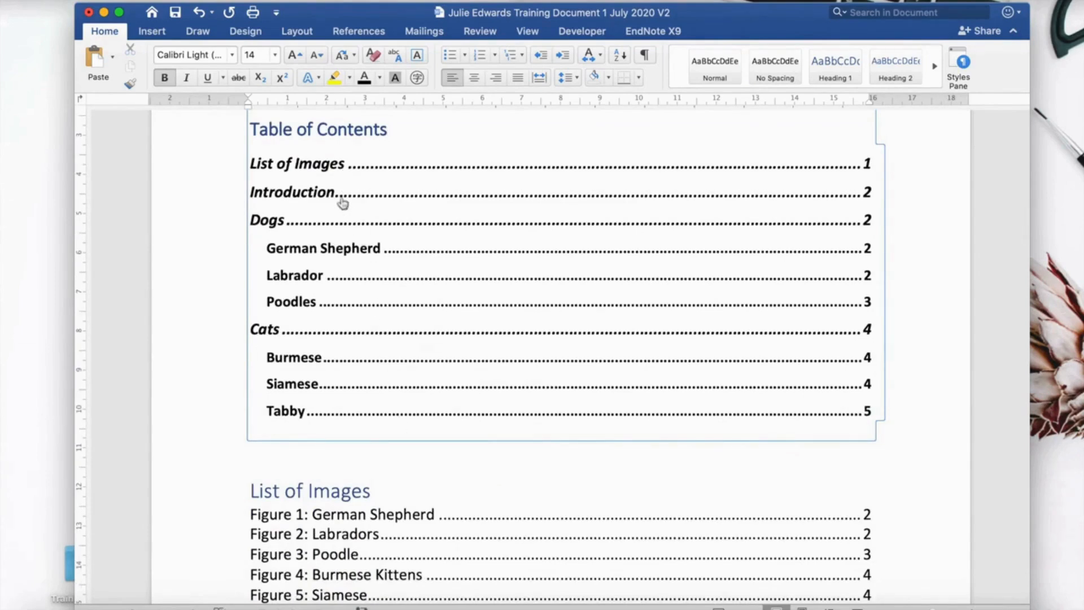
scroll(363, 402, "down", 4)
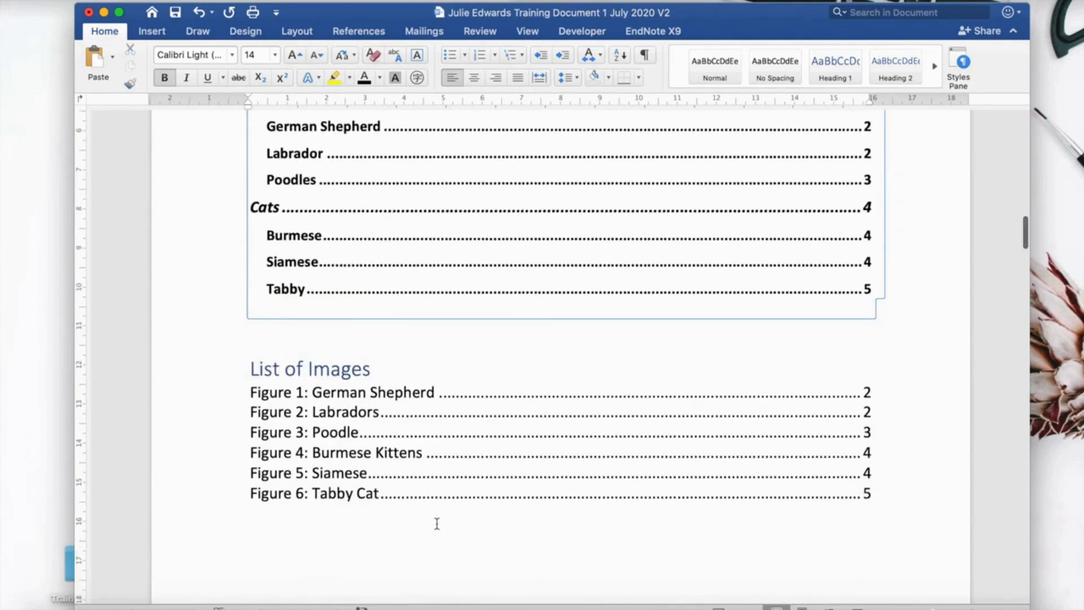
scroll(436, 524, "down", 2)
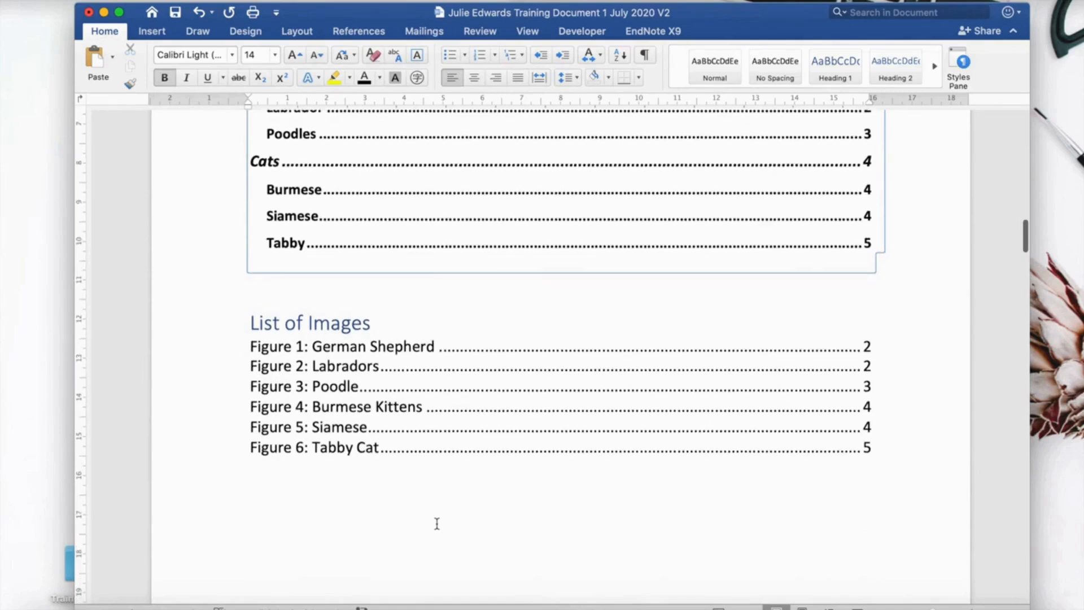
scroll(436, 524, "down", 5)
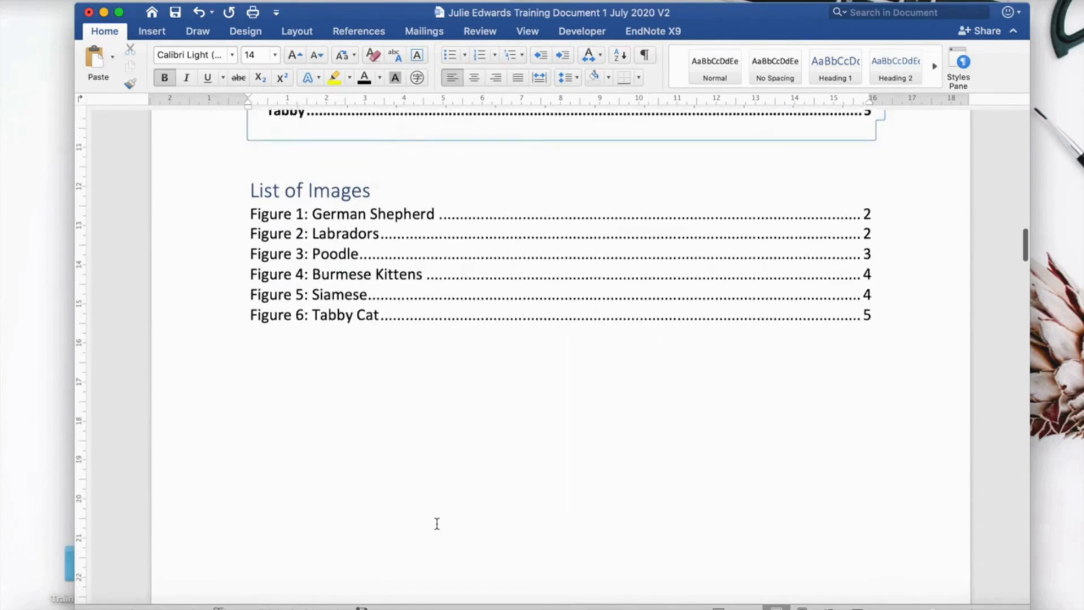
scroll(437, 524, "down", 1)
scroll(437, 523, "up", 1)
scroll(436, 524, "up", 1)
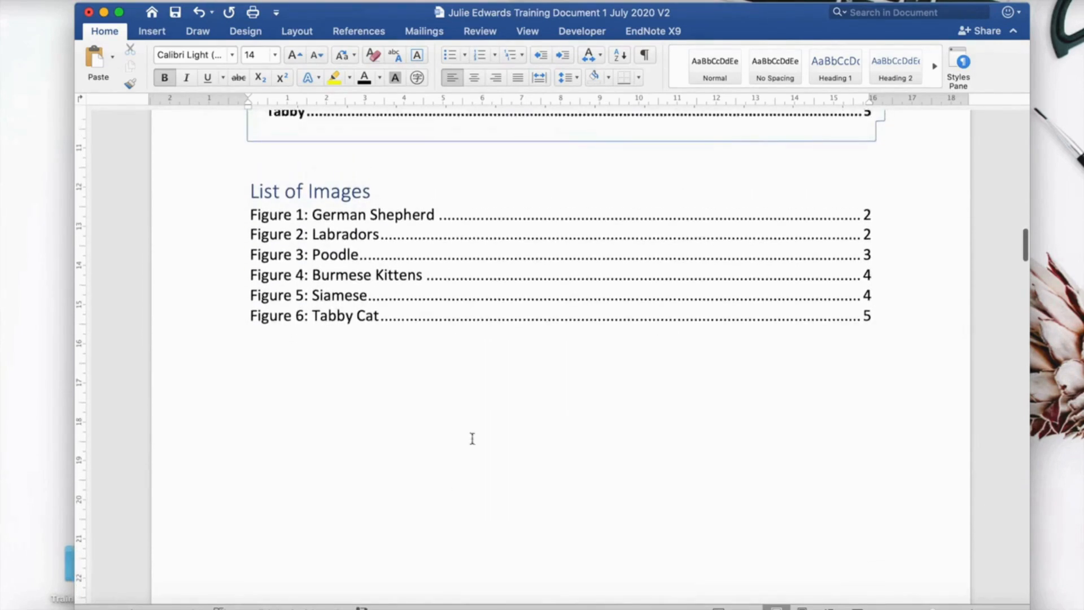
scroll(472, 438, "up", 17)
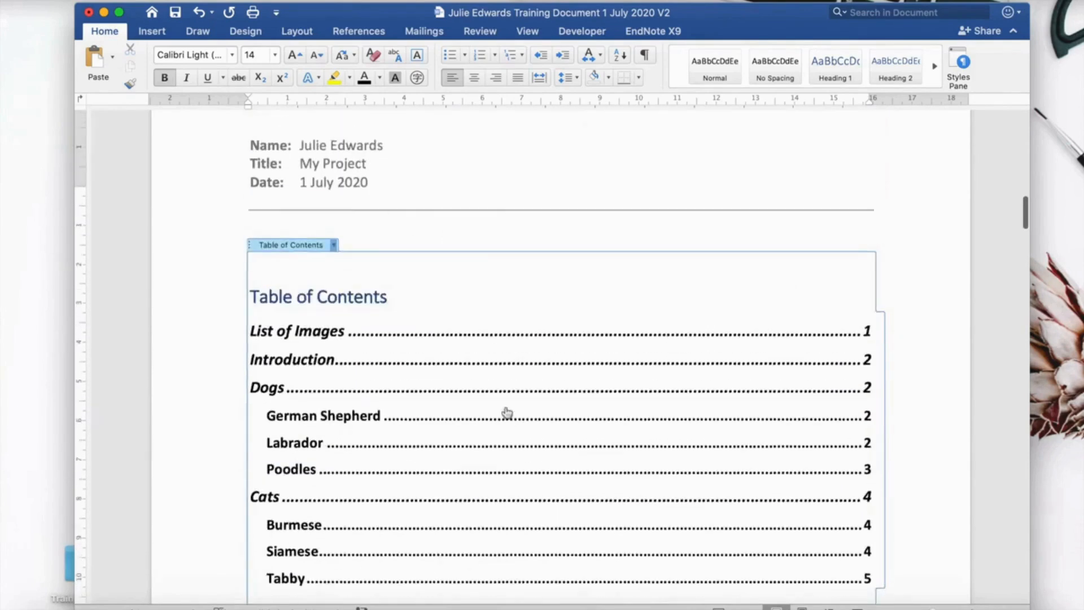
scroll(506, 414, "down", 11)
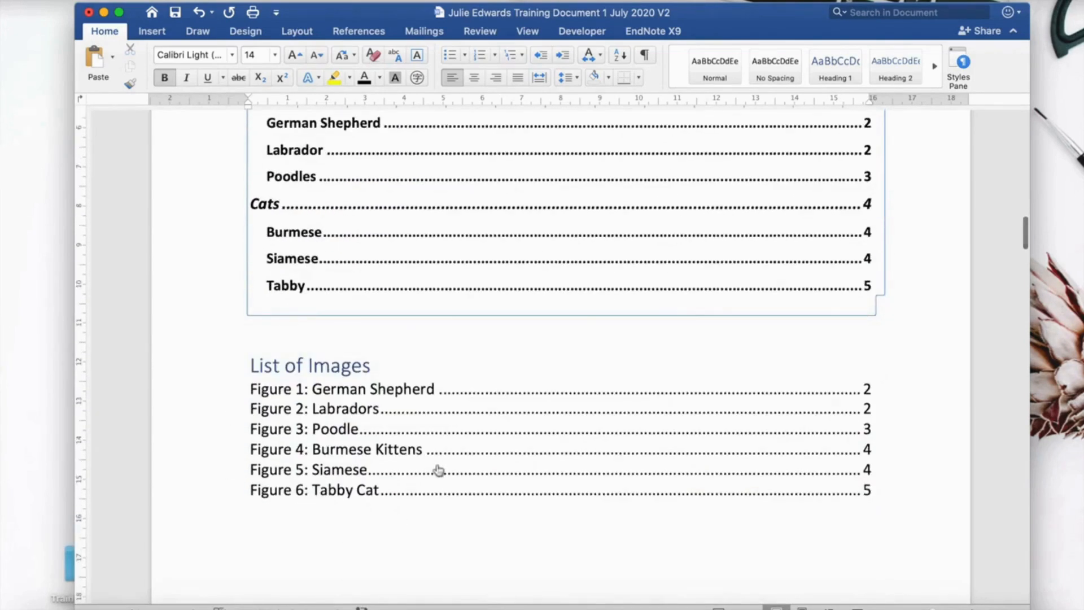
scroll(452, 501, "down", 20)
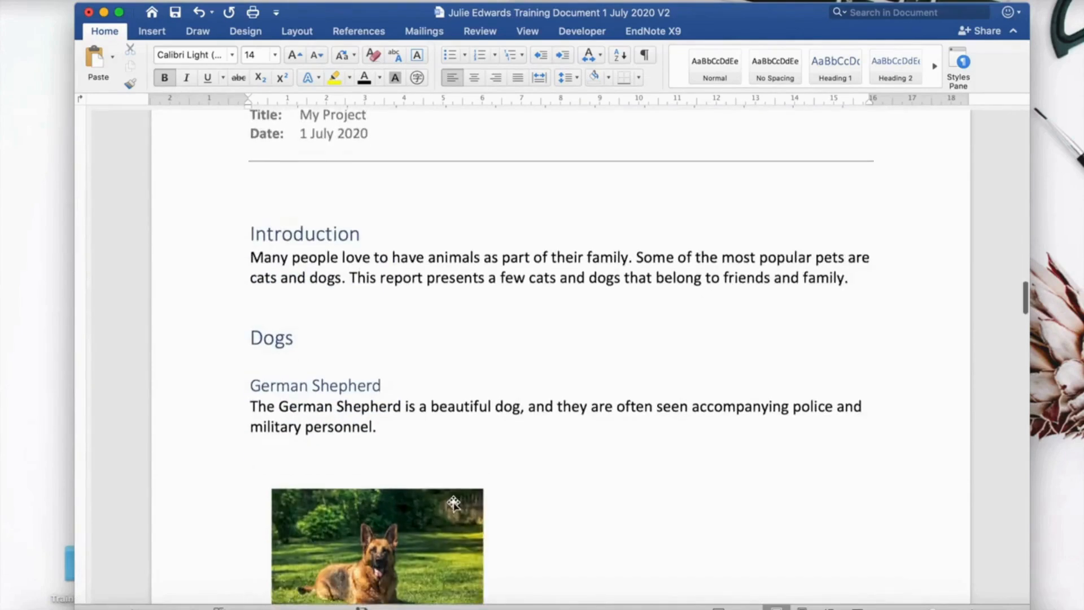
scroll(453, 502, "down", 8)
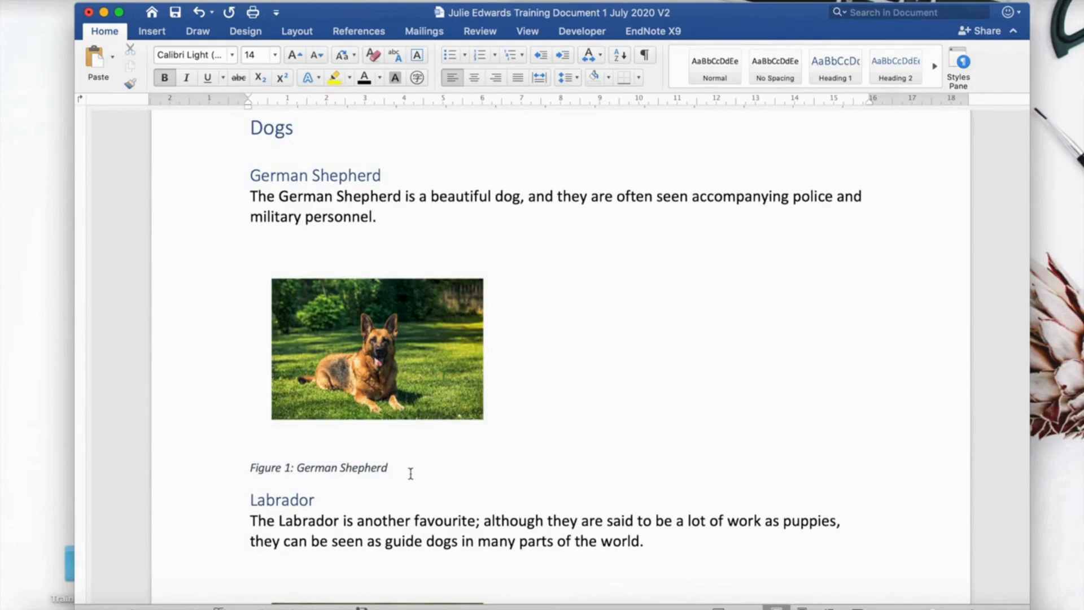
scroll(411, 472, "down", 7)
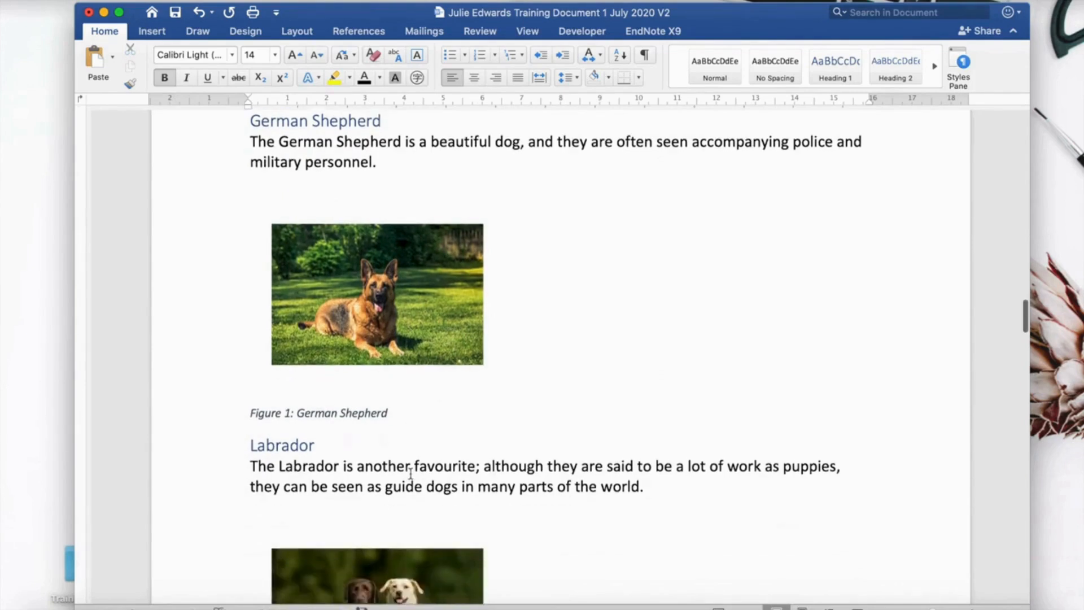
scroll(401, 515, "down", 4)
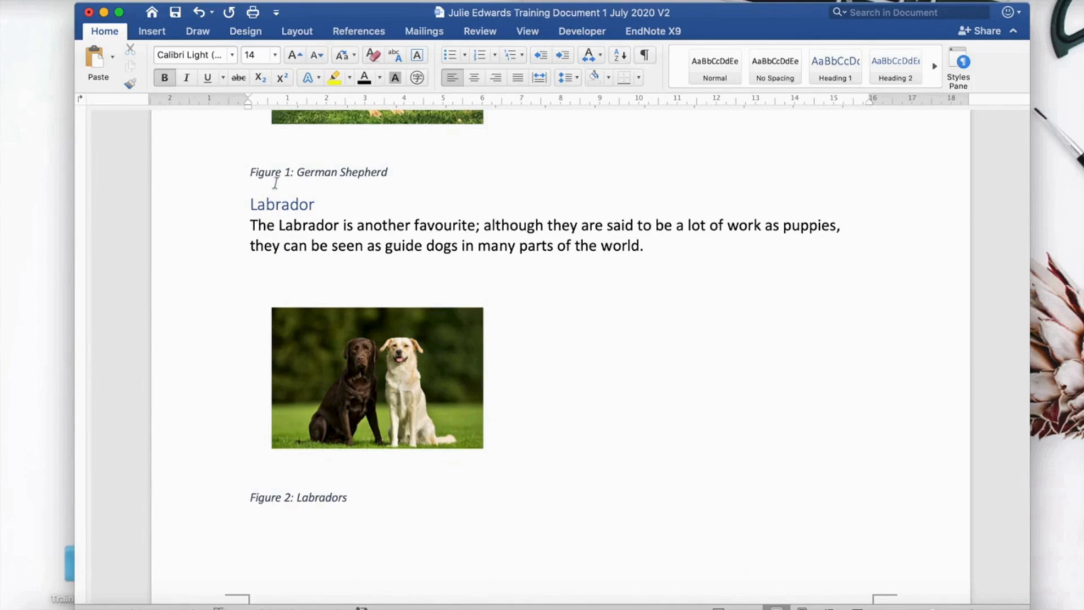
Review the Figure 1 caption, the caption and table of figures commands, and the List of Images entry in the table of contents.
left_click(247, 172)
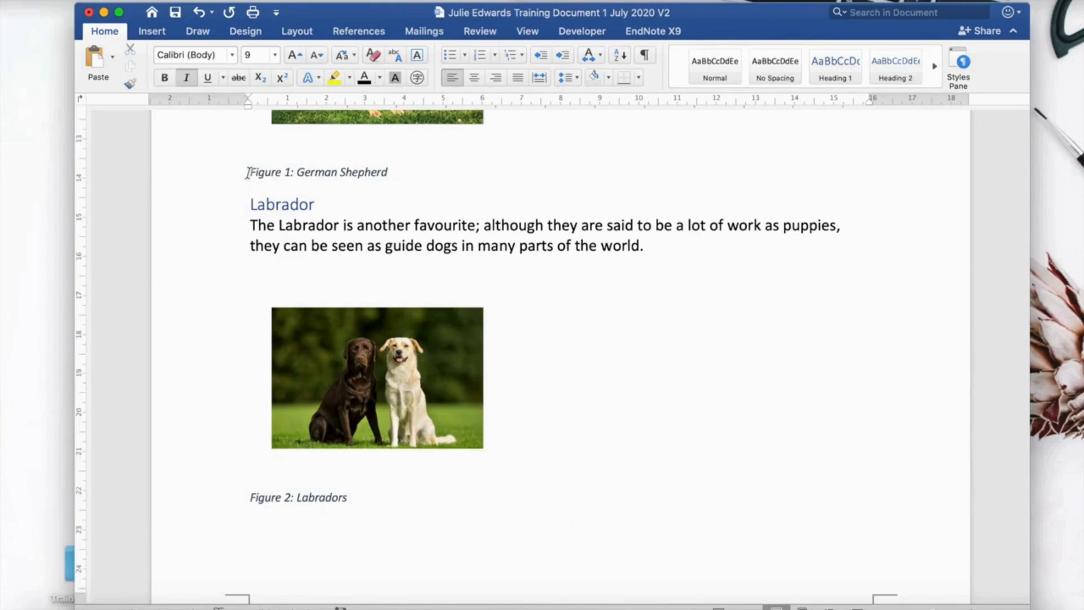
left_click(356, 31)
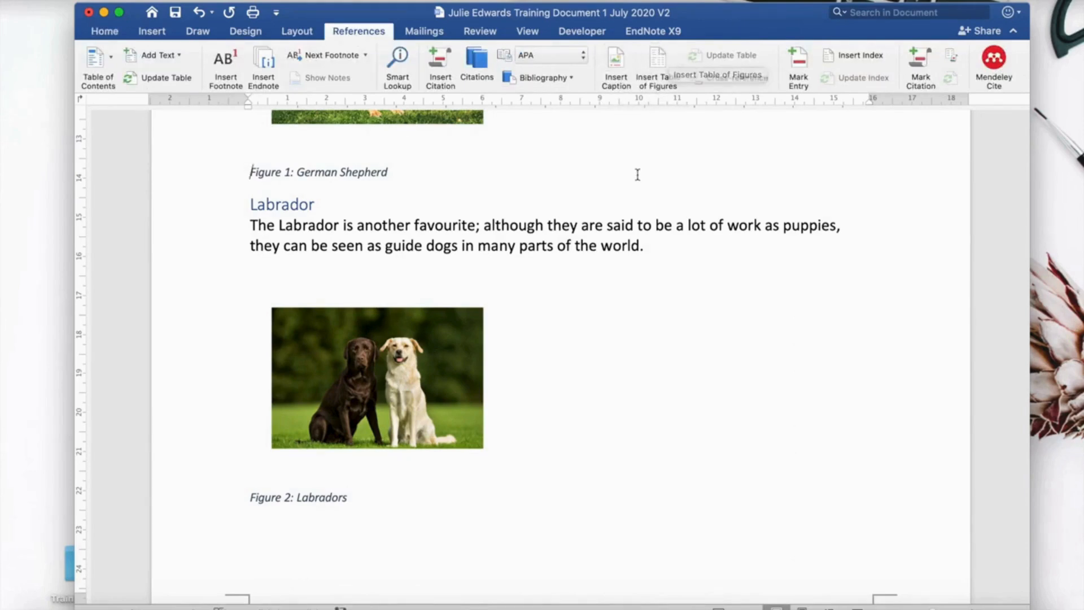
scroll(637, 176, "up", 15)
scroll(636, 174, "up", 10)
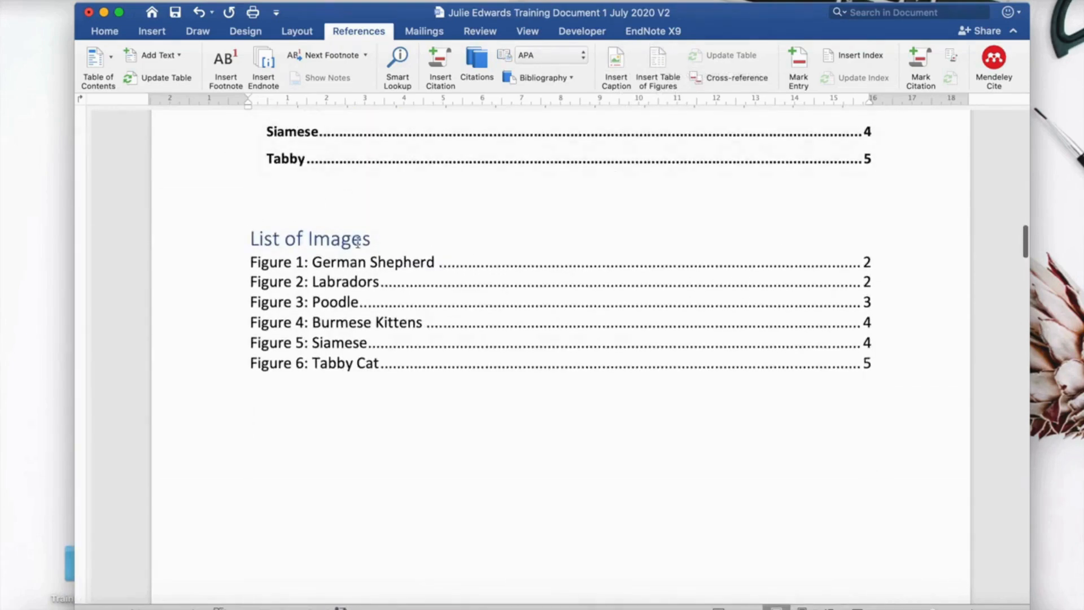
scroll(322, 249, "up", 8)
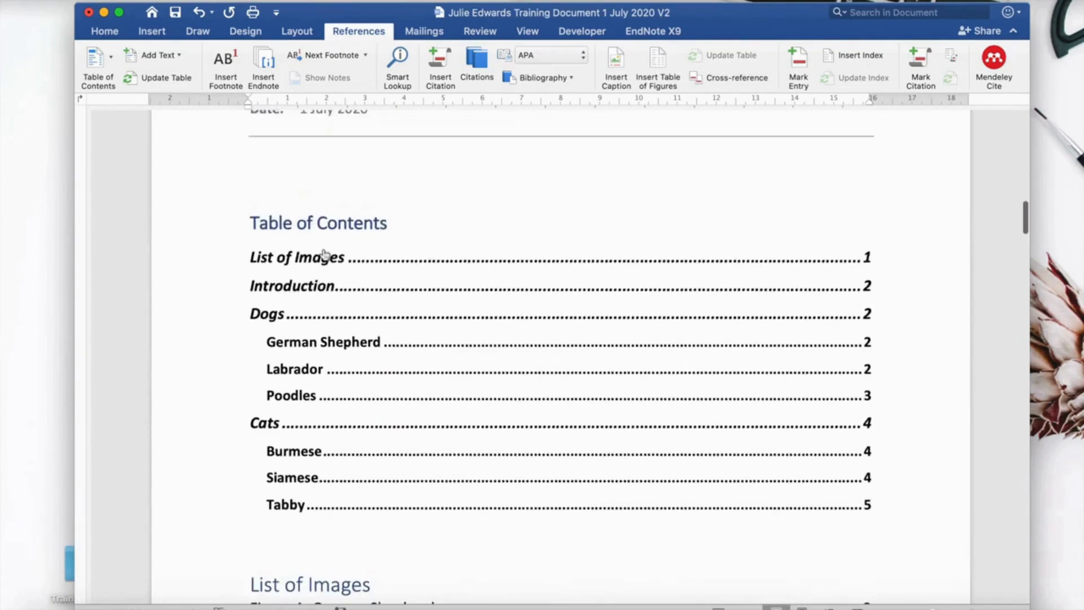
Apply the Normal style to the List of Images heading above the figure entries.
scroll(401, 468, "down", 6)
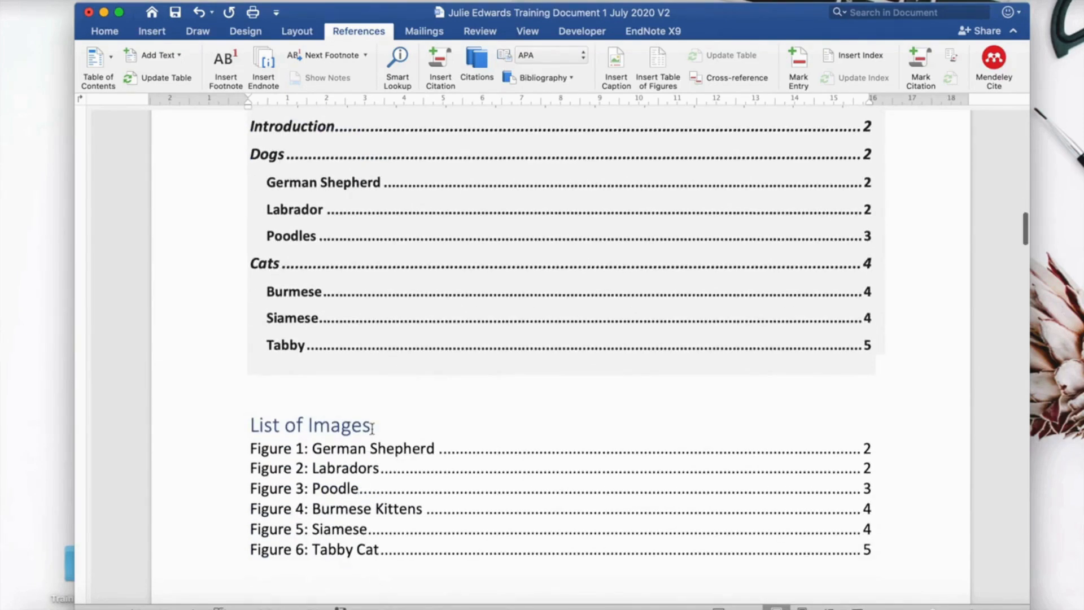
left_click(103, 33)
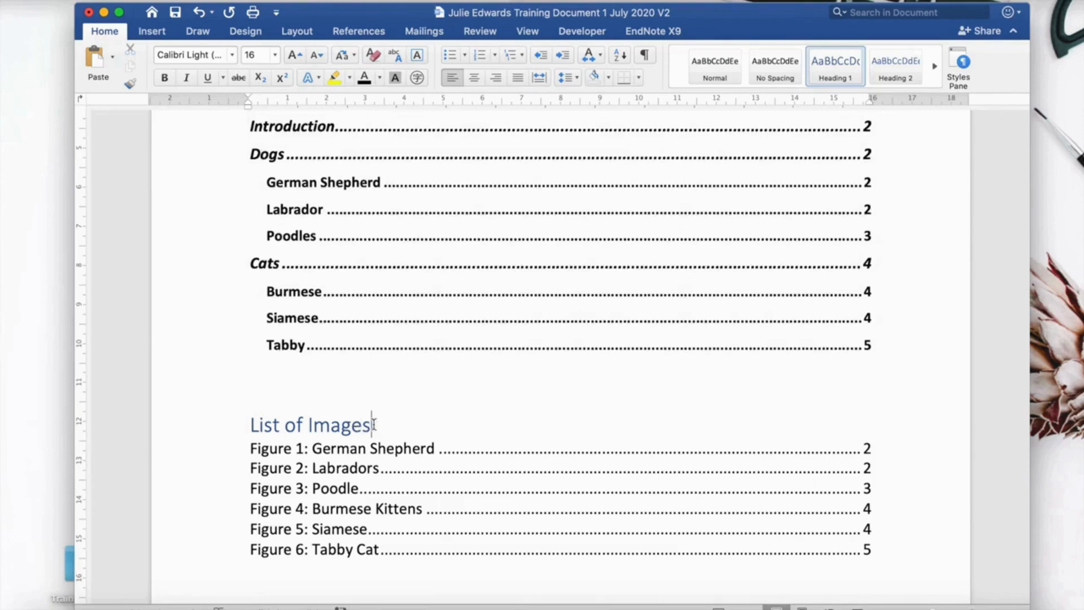
left_click(724, 70)
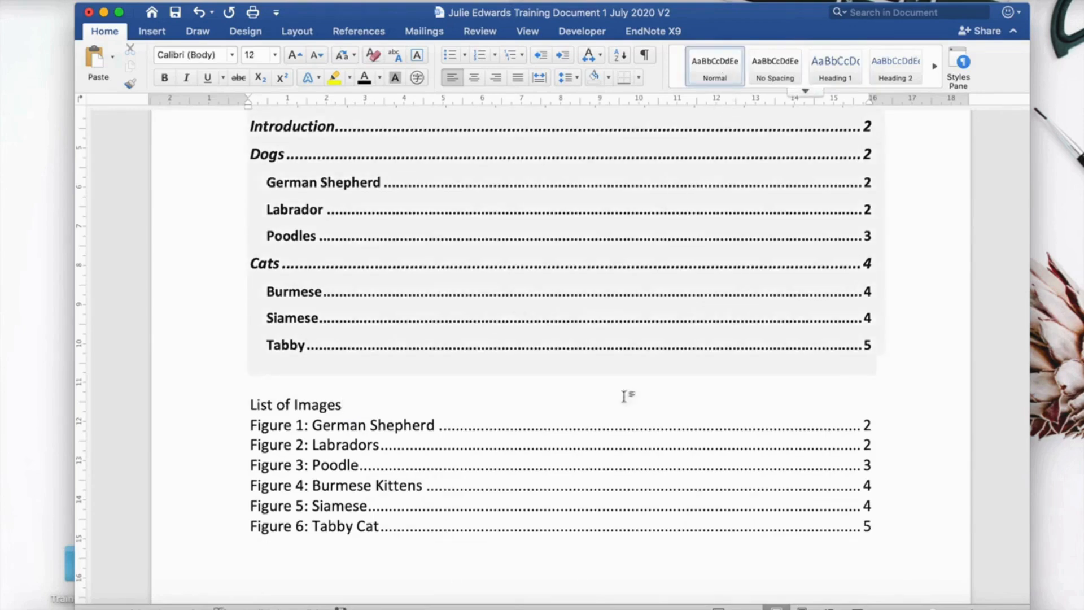
Update the entire table of contents to reflect the List of Images heading's Normal style.
scroll(614, 450, "up", 10)
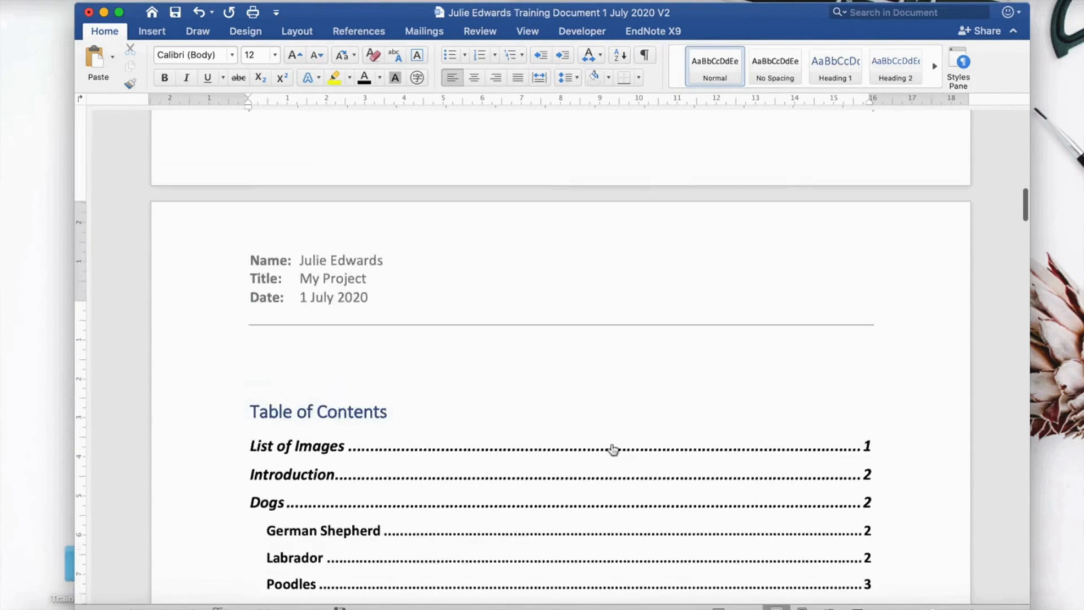
left_click(381, 413)
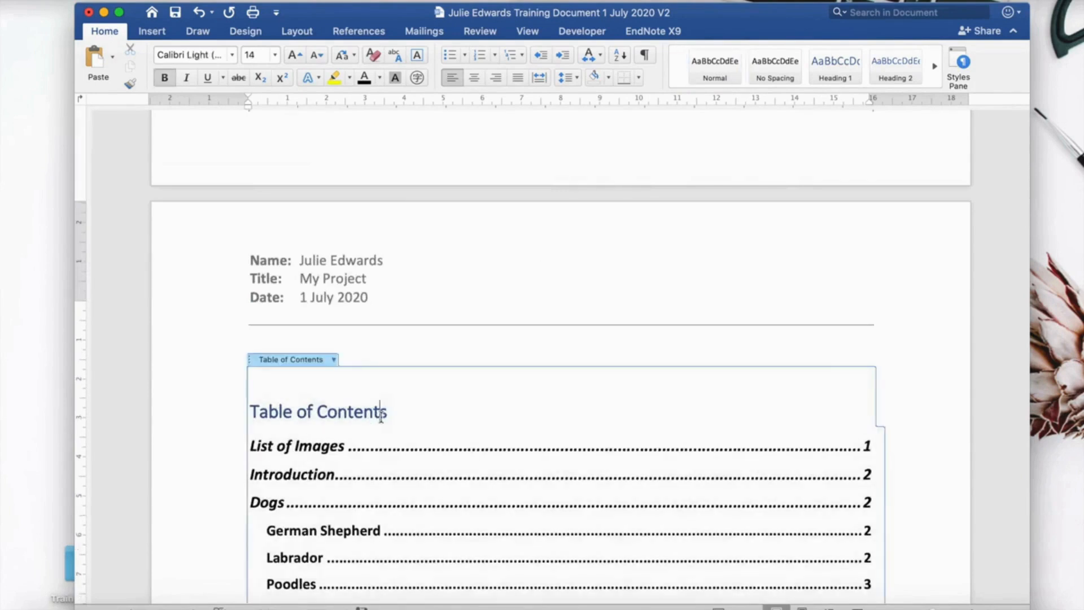
left_click(334, 360)
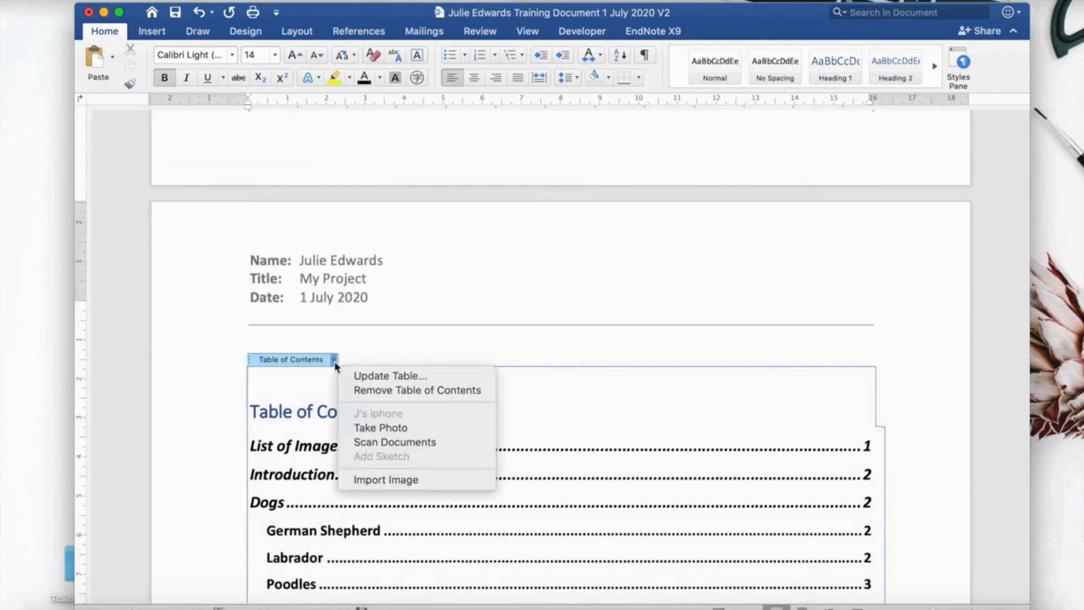
left_click(368, 376)
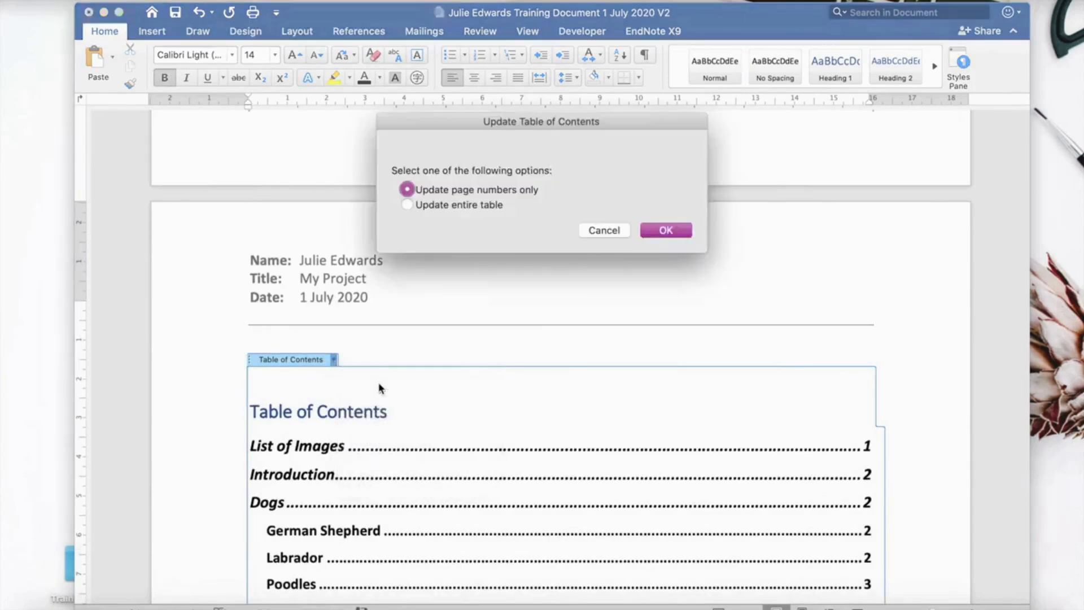
left_click(408, 205)
left_click(667, 230)
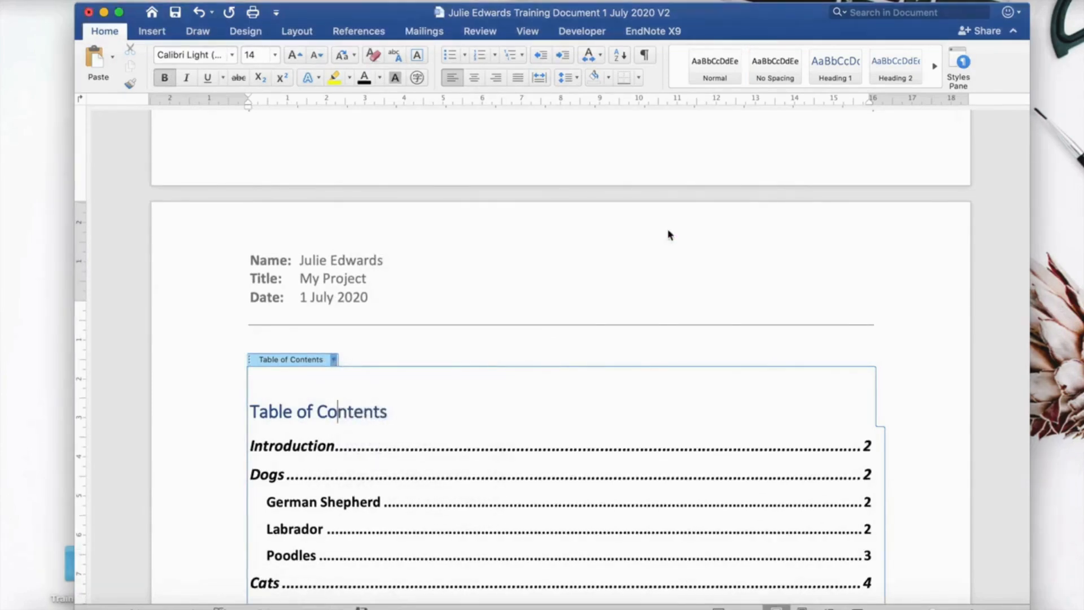
Apply the Heading 1 style to the List of Images title below the table of contents.
scroll(648, 395, "down", 3)
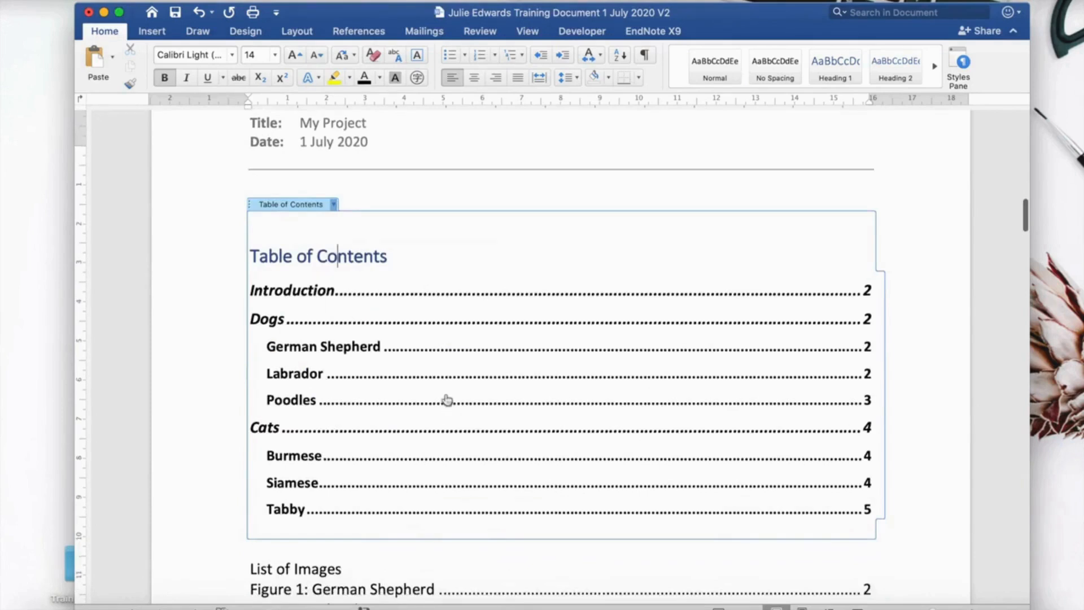
scroll(444, 398, "down", 3)
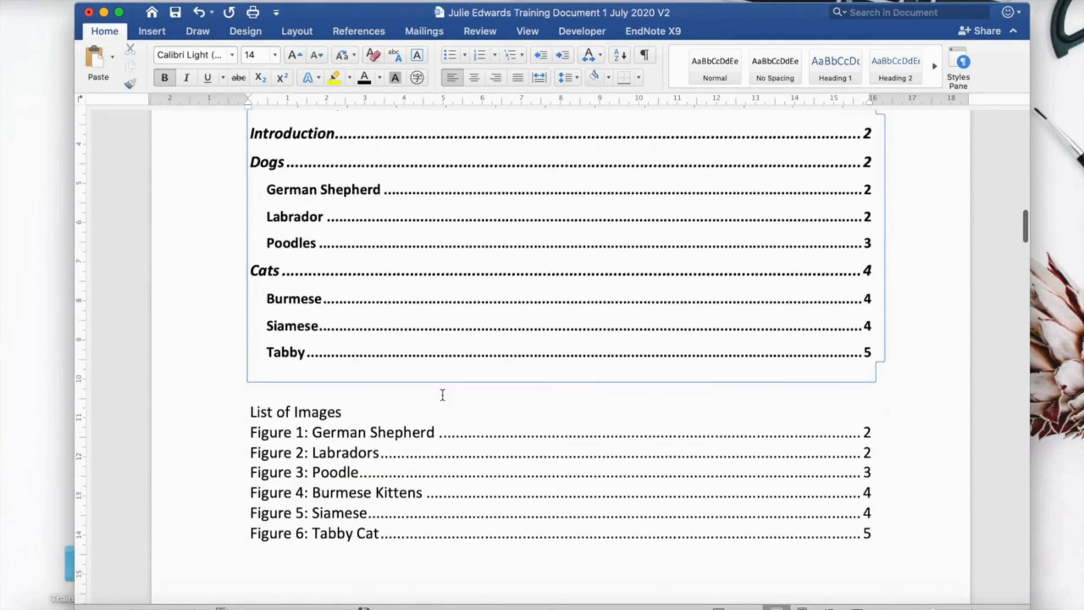
left_click(345, 411)
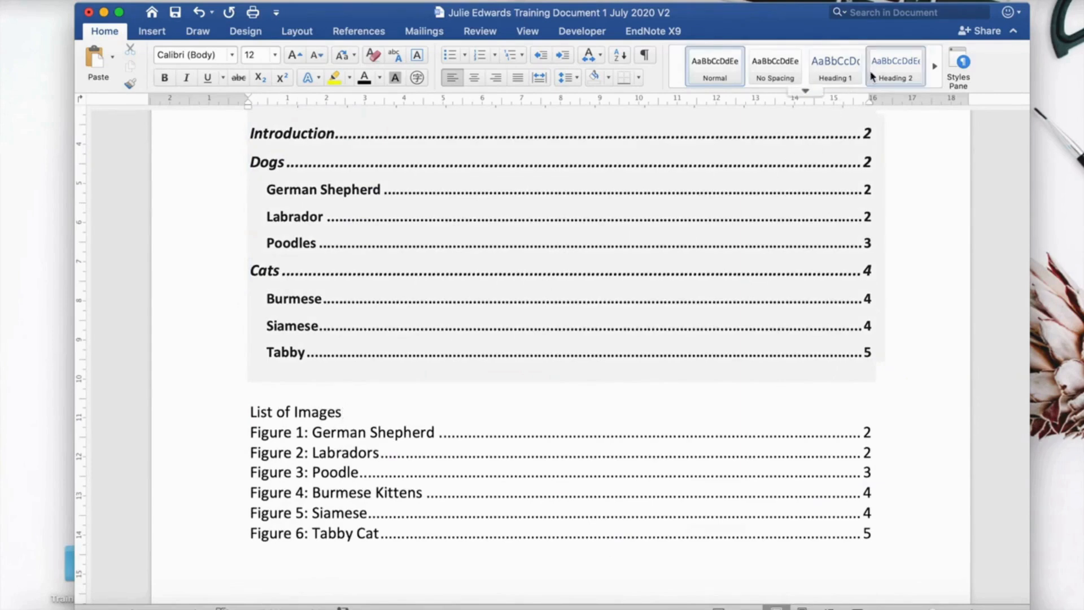
left_click(841, 78)
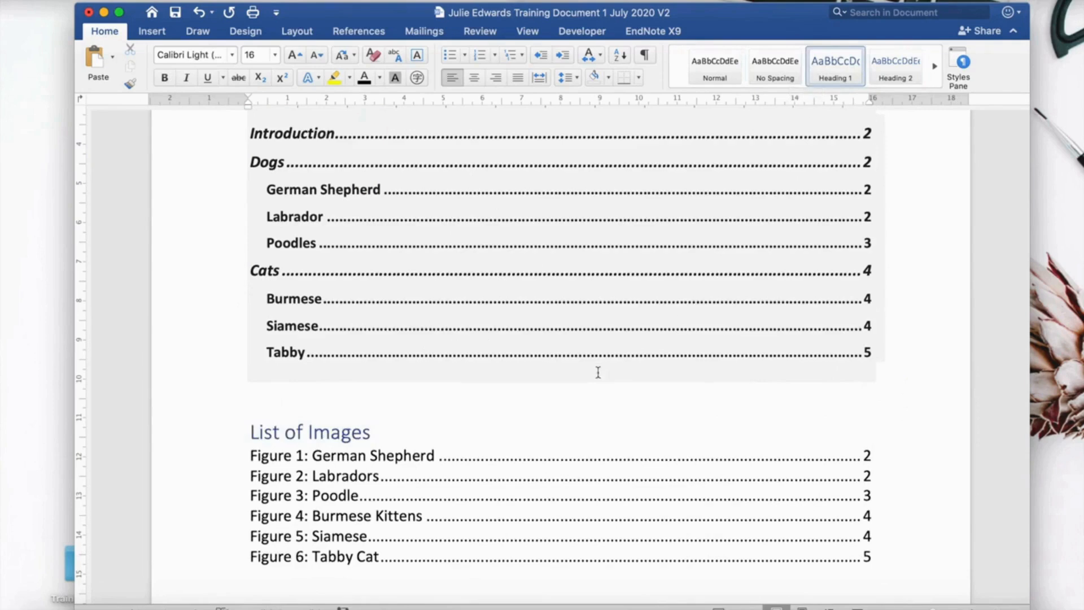
Update the entire table of contents so it picks up the List of Images title as a Heading 1 entry.
scroll(598, 371, "up", 5)
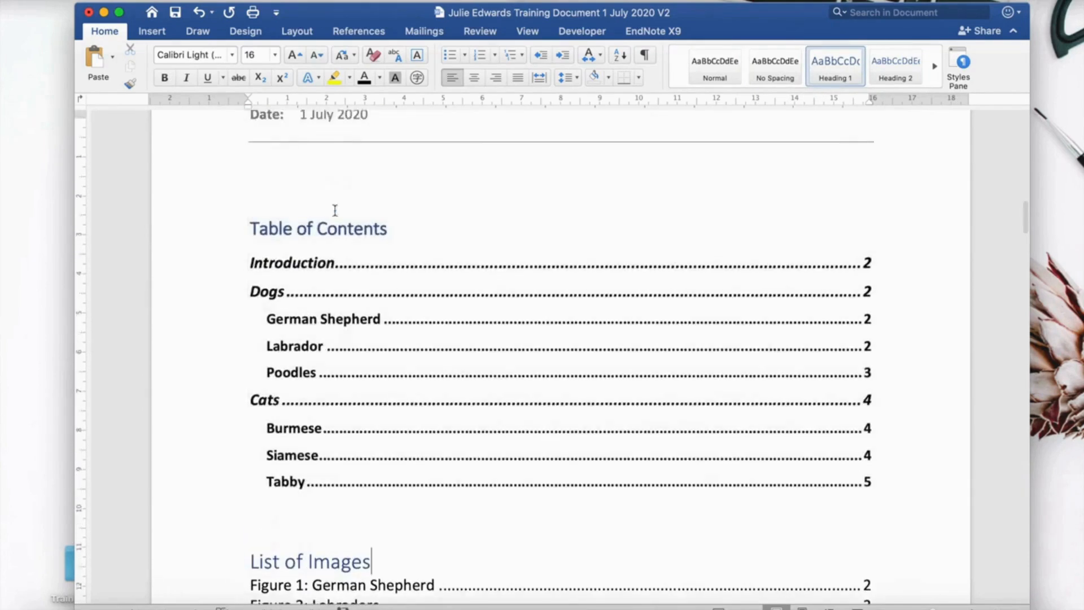
left_click(337, 228)
left_click(334, 176)
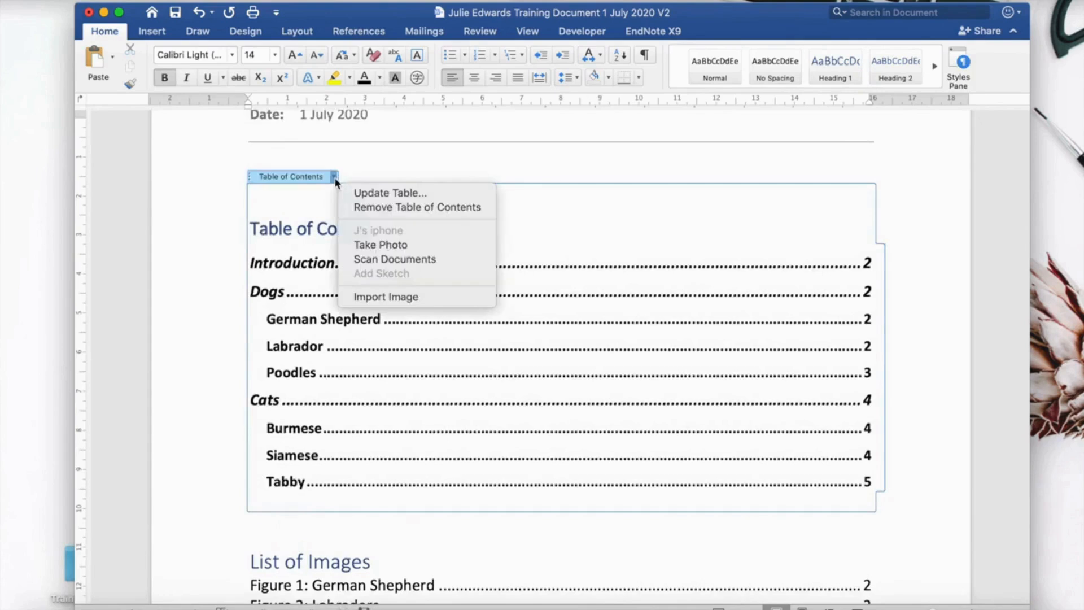
left_click(367, 192)
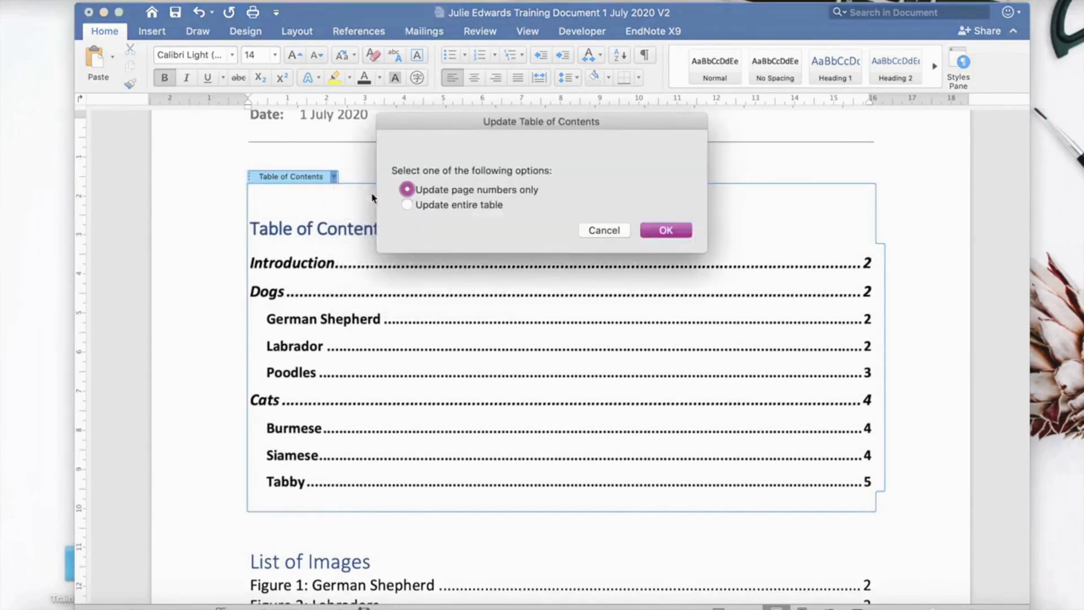
left_click(407, 205)
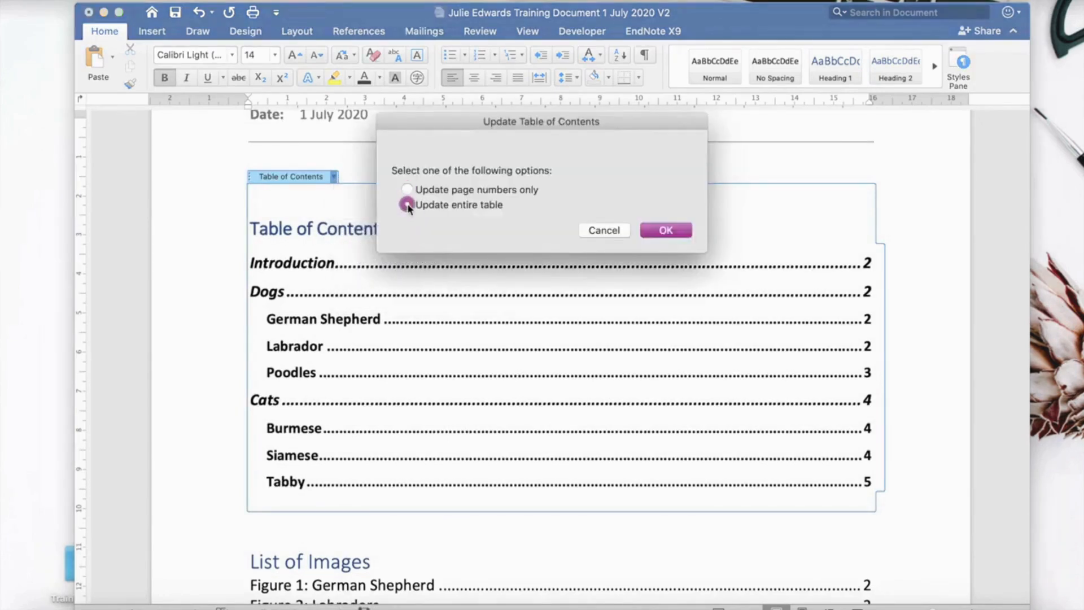
left_click(654, 229)
Review the title page, the updated table of contents and the List of Images at the start of the report.
scroll(655, 227, "down", 5)
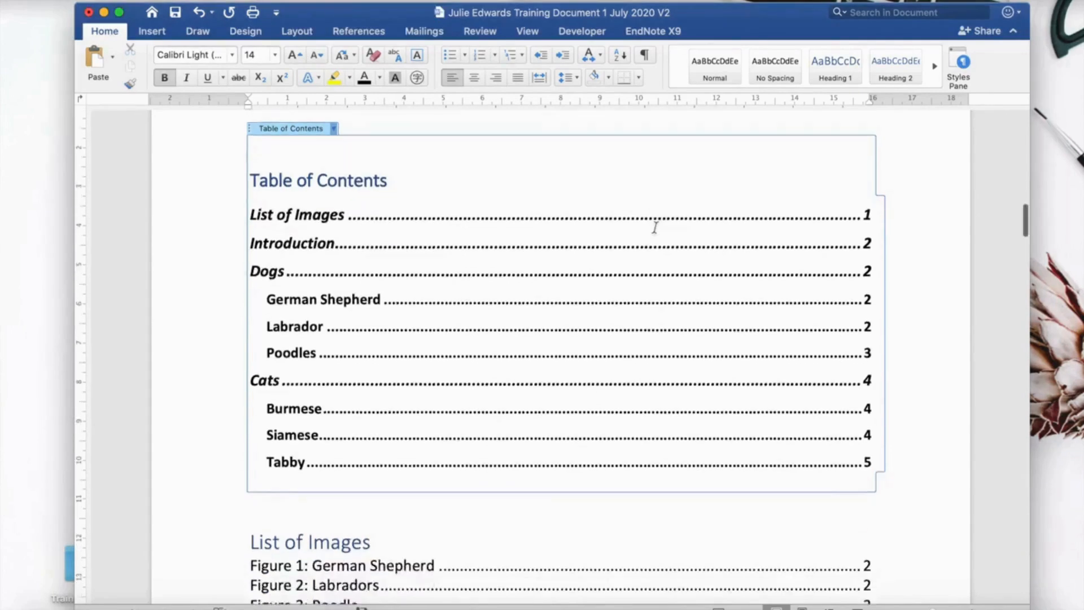
scroll(658, 231, "down", 9)
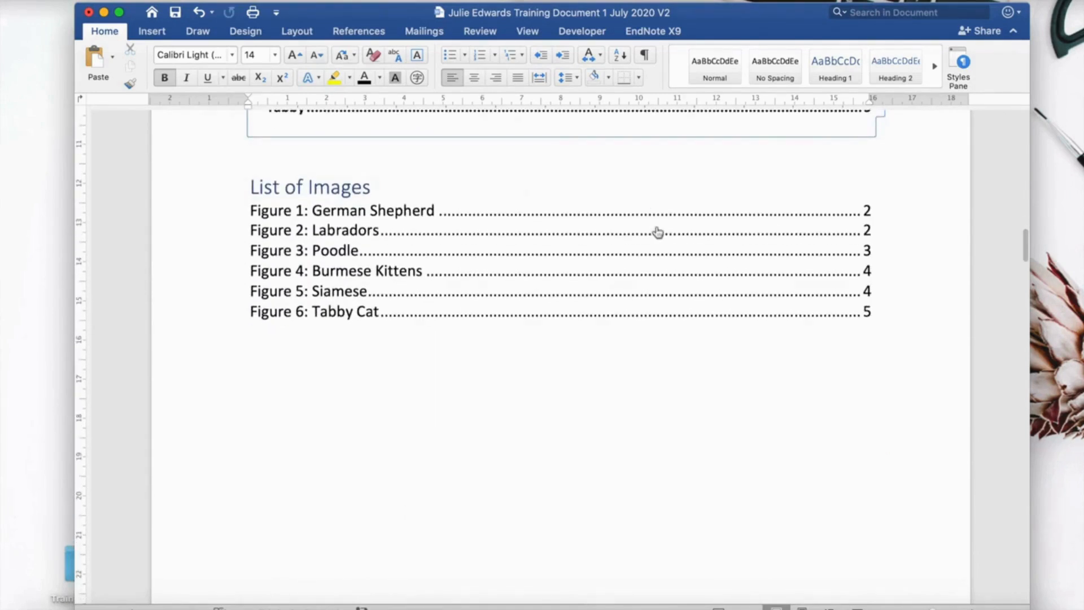
scroll(658, 231, "up", 7)
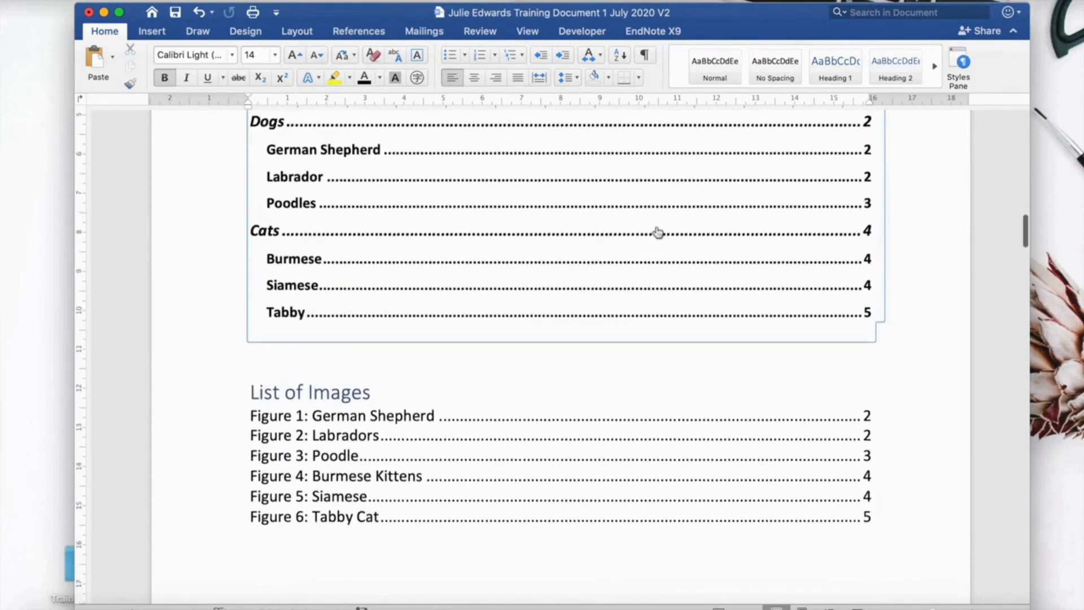
scroll(657, 231, "up", 20)
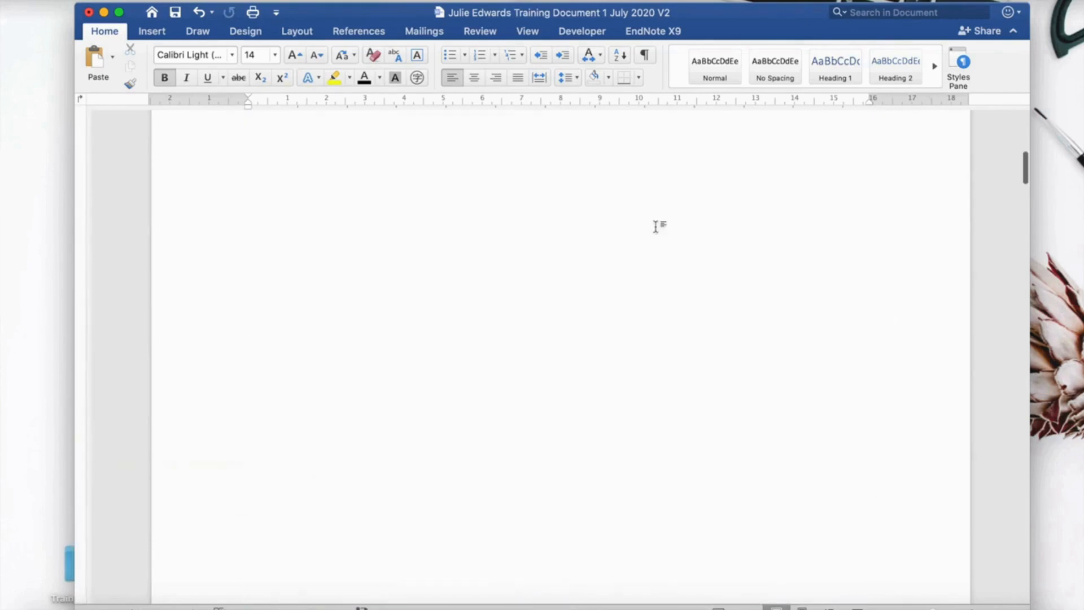
scroll(656, 226, "up", 8)
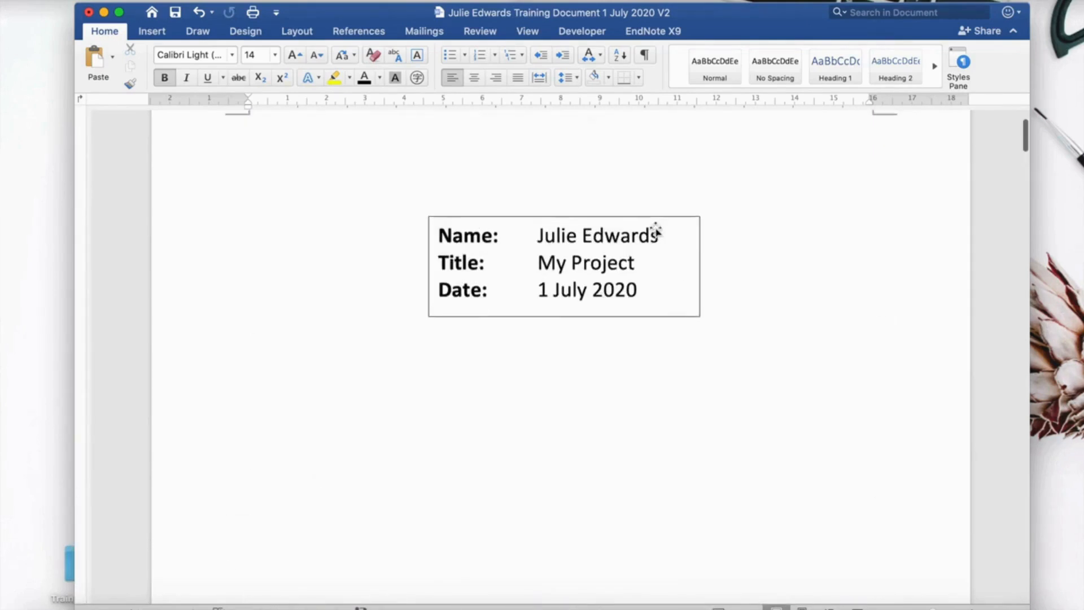
scroll(656, 225, "down", 8)
scroll(656, 225, "down", 15)
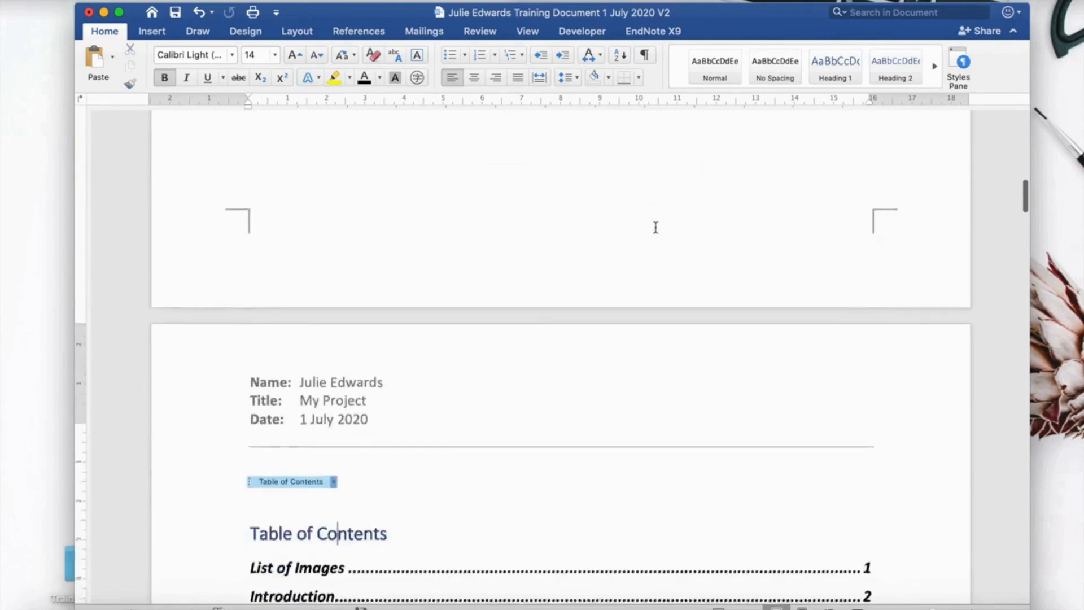
scroll(423, 283, "down", 15)
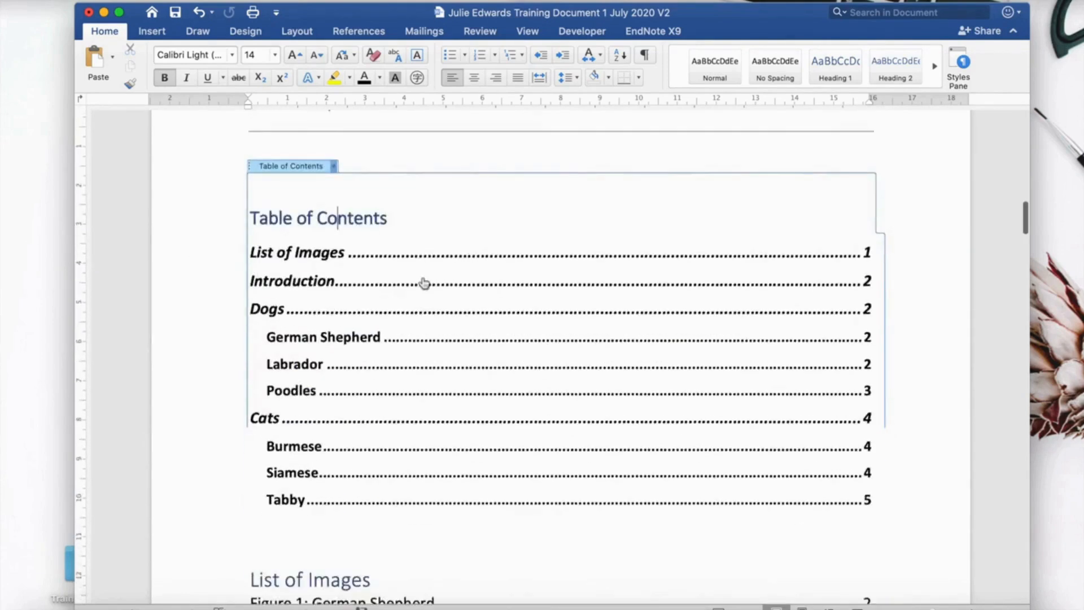
scroll(422, 277, "up", 5)
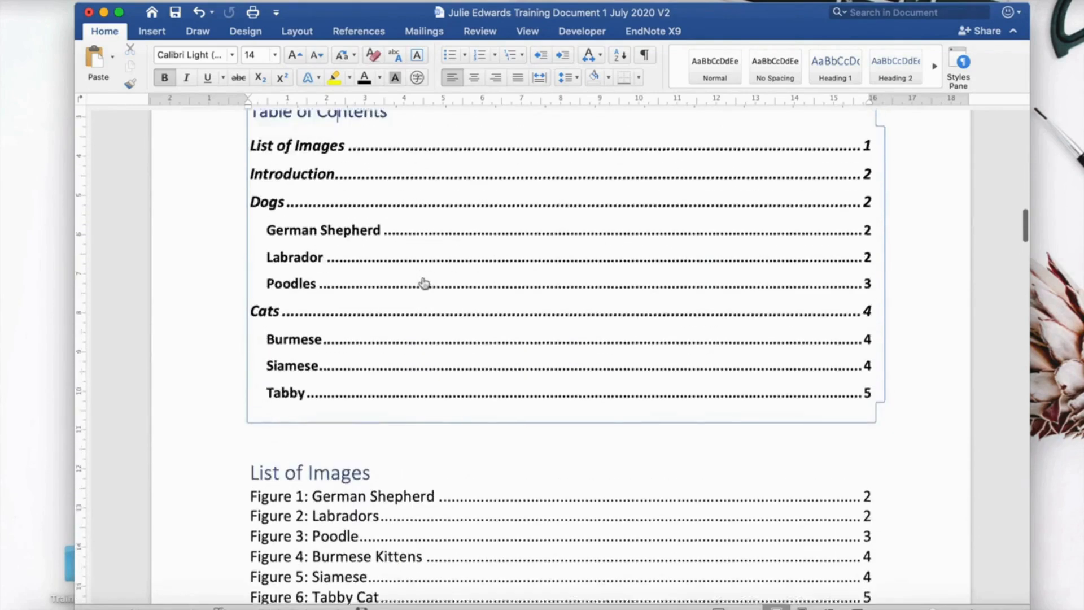
scroll(421, 277, "down", 7)
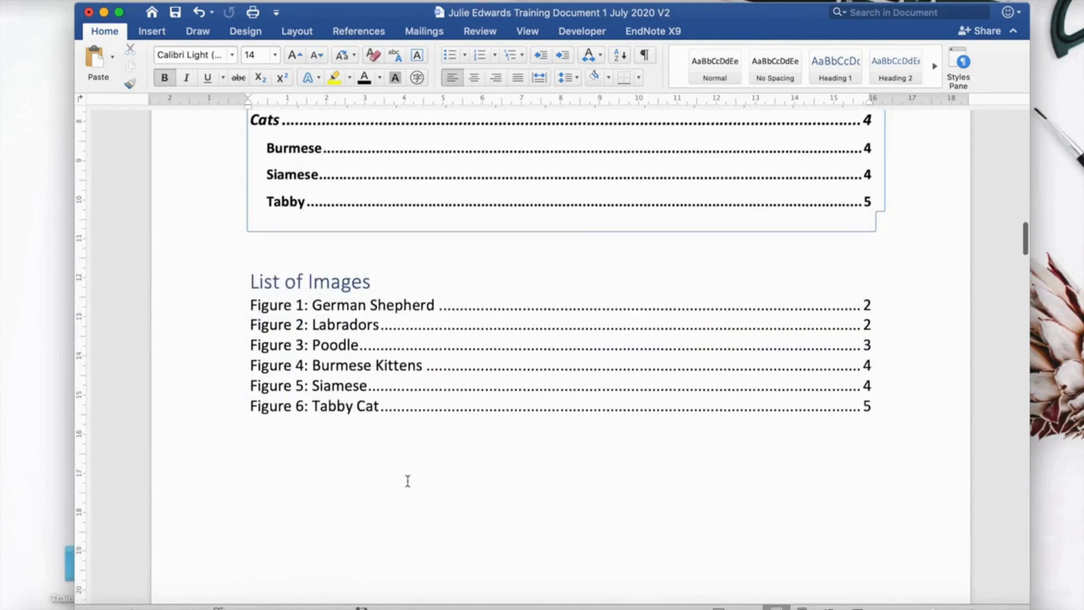
Look through the report's dog and cat sections, checking the figure captions from the German Shepherd to the Tabby Cat.
scroll(408, 479, "down", 20)
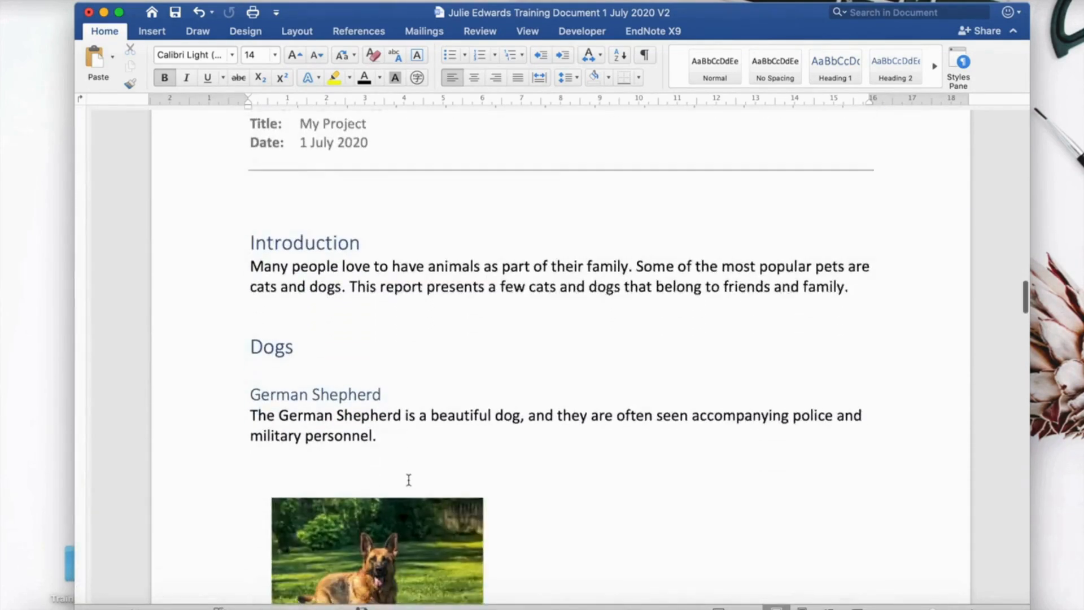
scroll(409, 480, "down", 20)
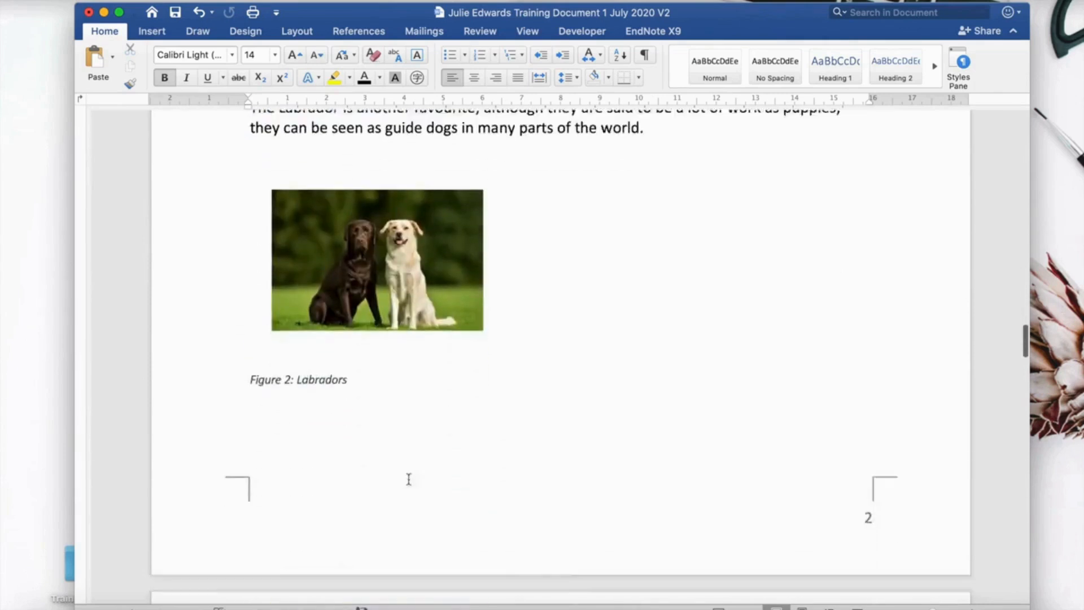
scroll(409, 484, "down", 20)
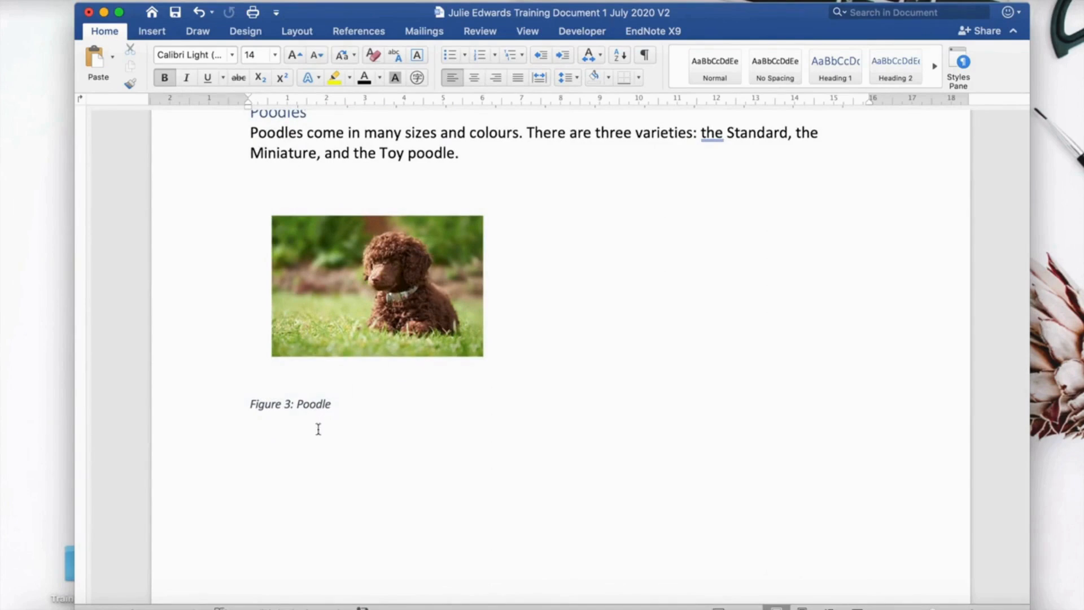
scroll(319, 429, "down", 20)
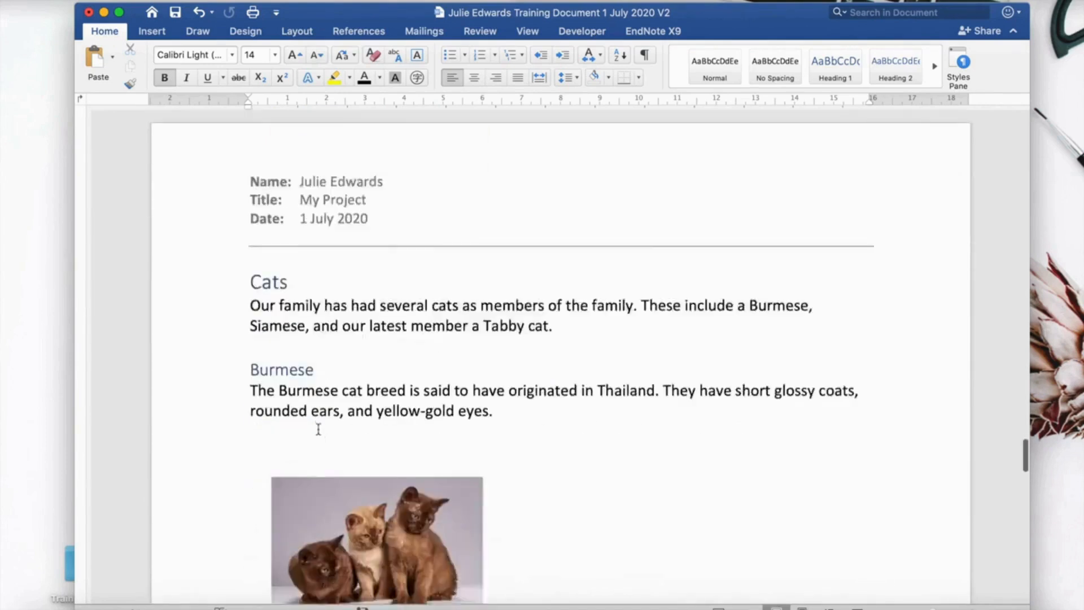
scroll(359, 448, "down", 5)
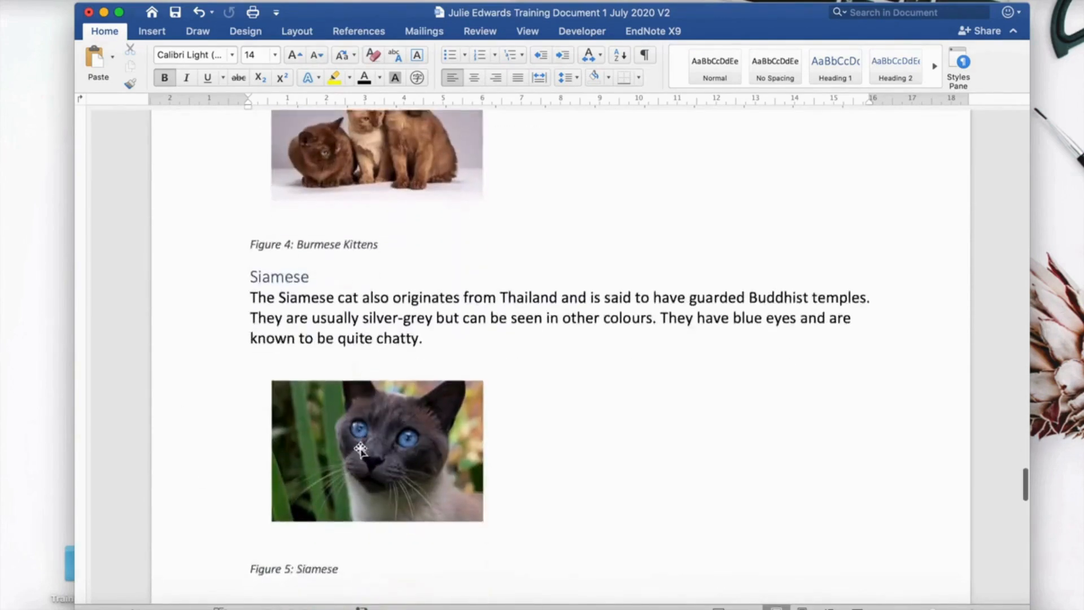
scroll(327, 529, "down", 10)
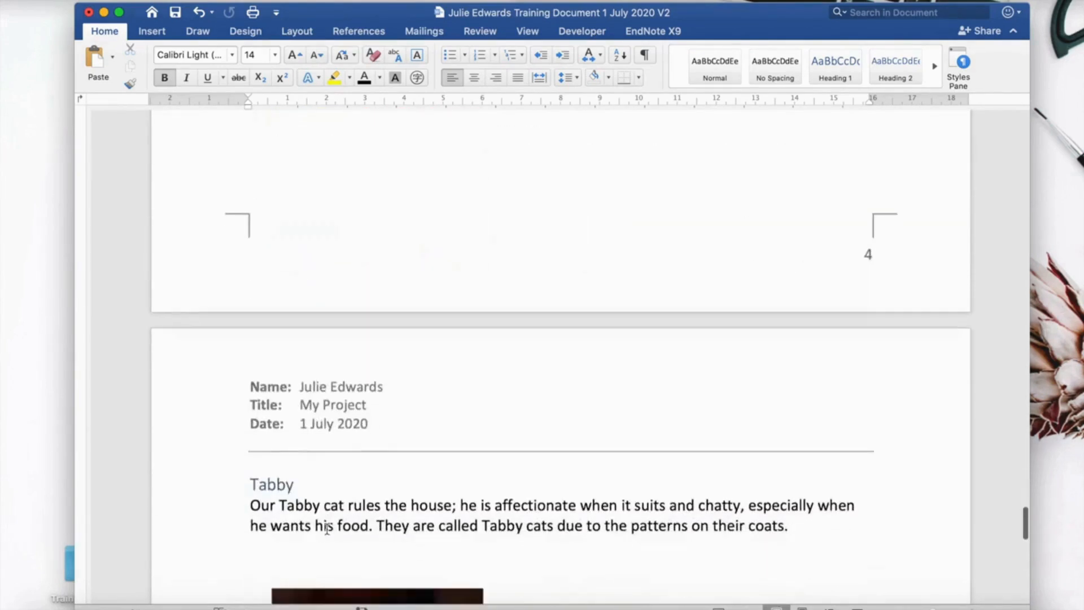
scroll(327, 528, "down", 1)
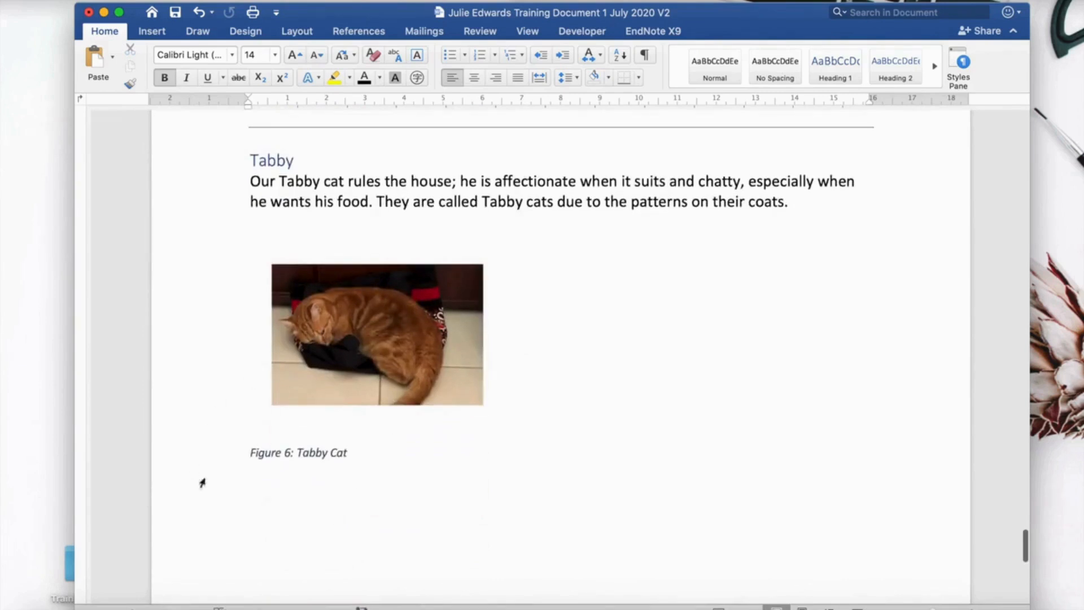
scroll(371, 457, "down", 4)
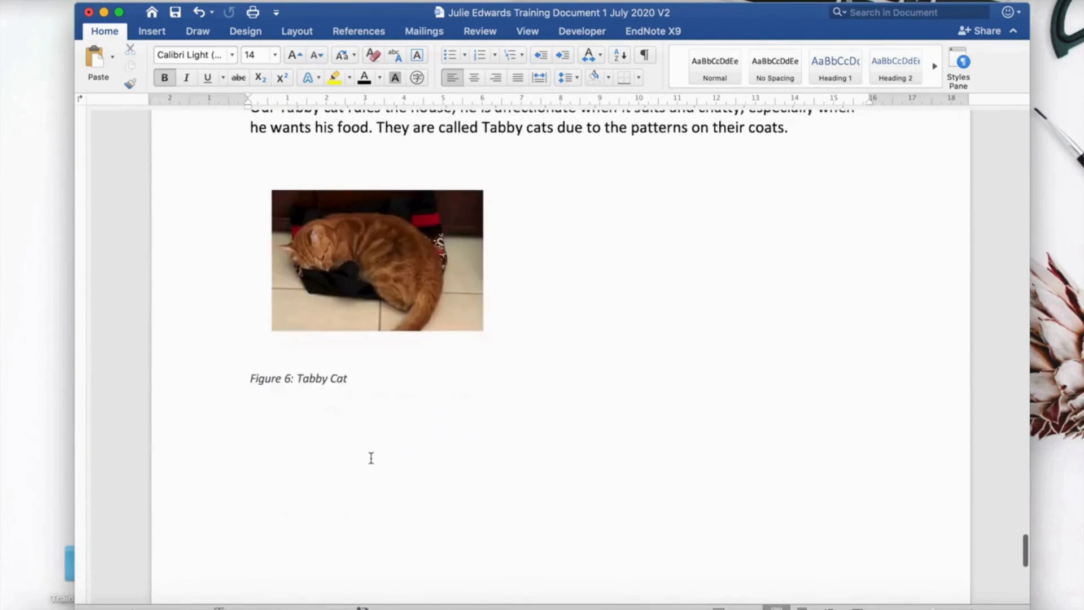